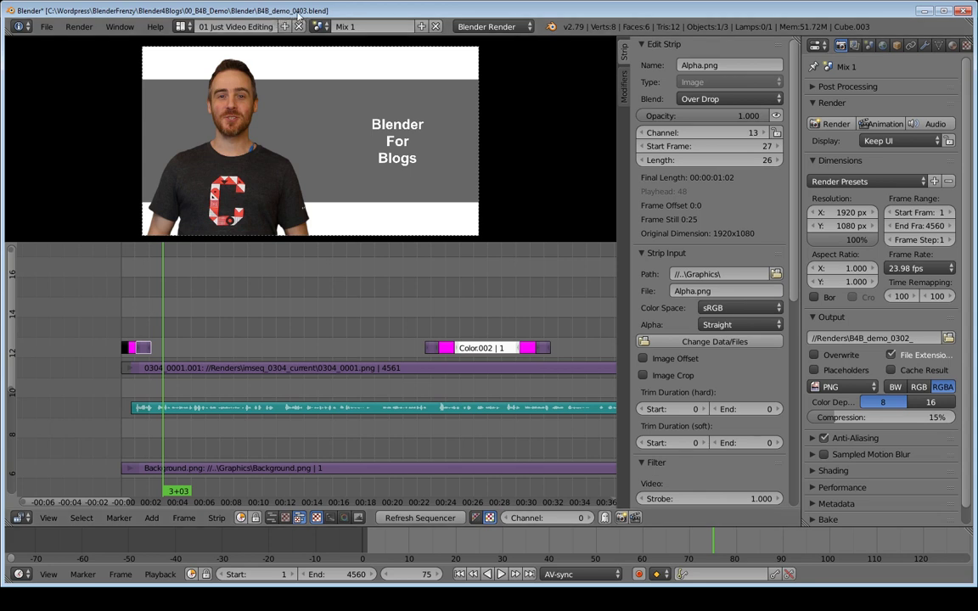
Save the project as a new incremented version, B4B_demo_0404.blend, in the same folder.
key("ctrl+shift+s")
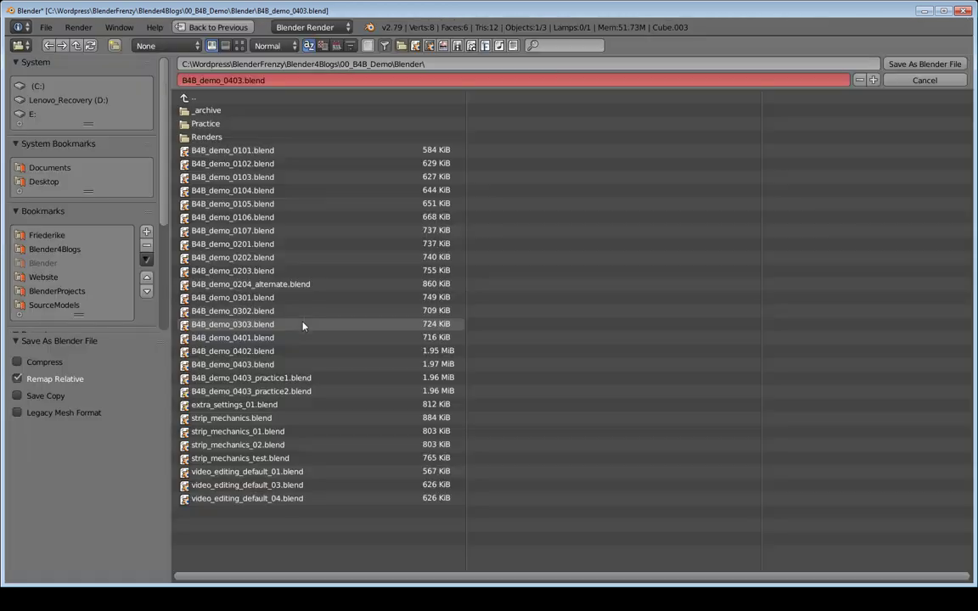
key("KP_Add")
key("Return")
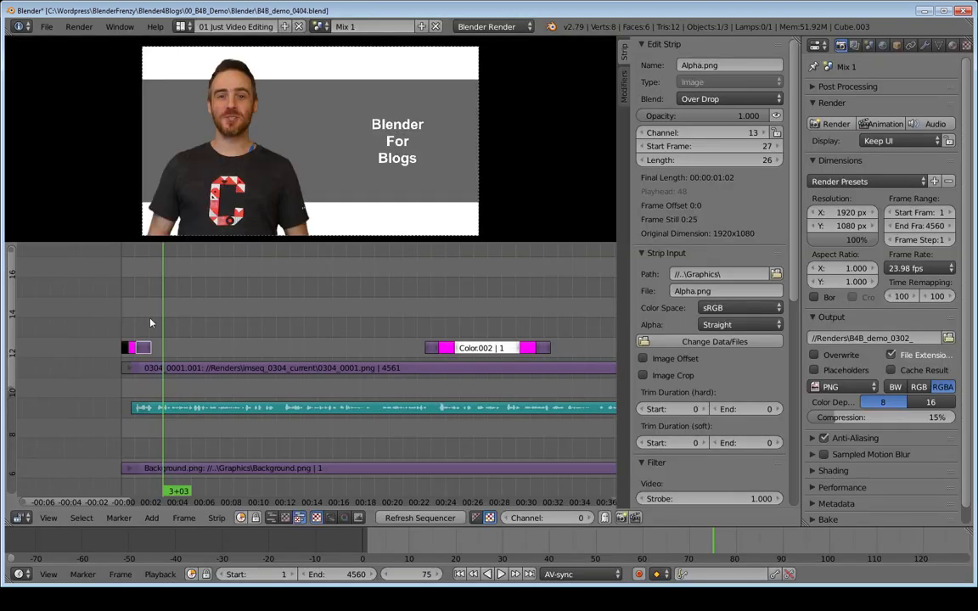
Preview the opening transition by running the playhead from frame 0 to about frame 50.
left_click(126, 359)
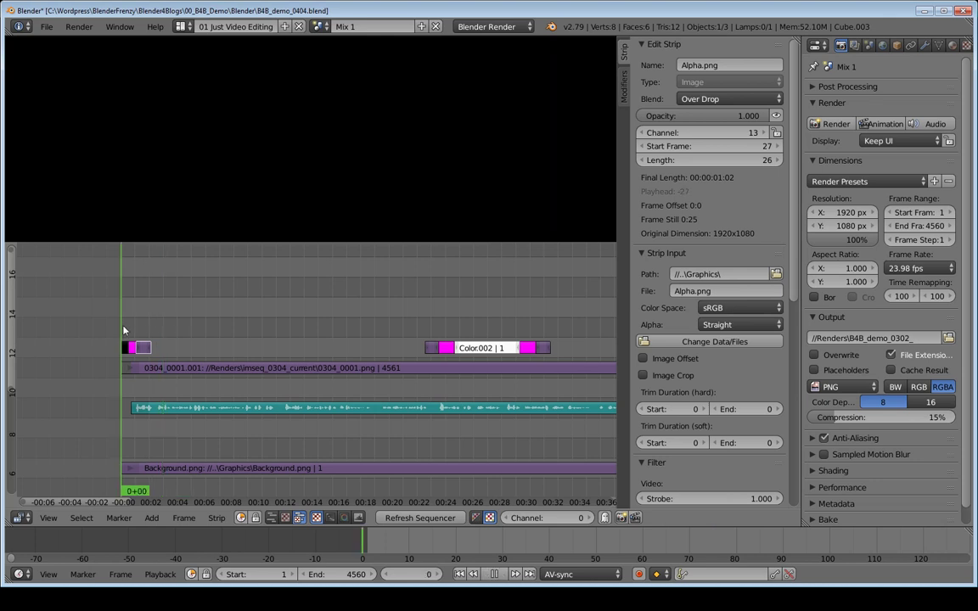
key("alt+a")
key("alt+a")
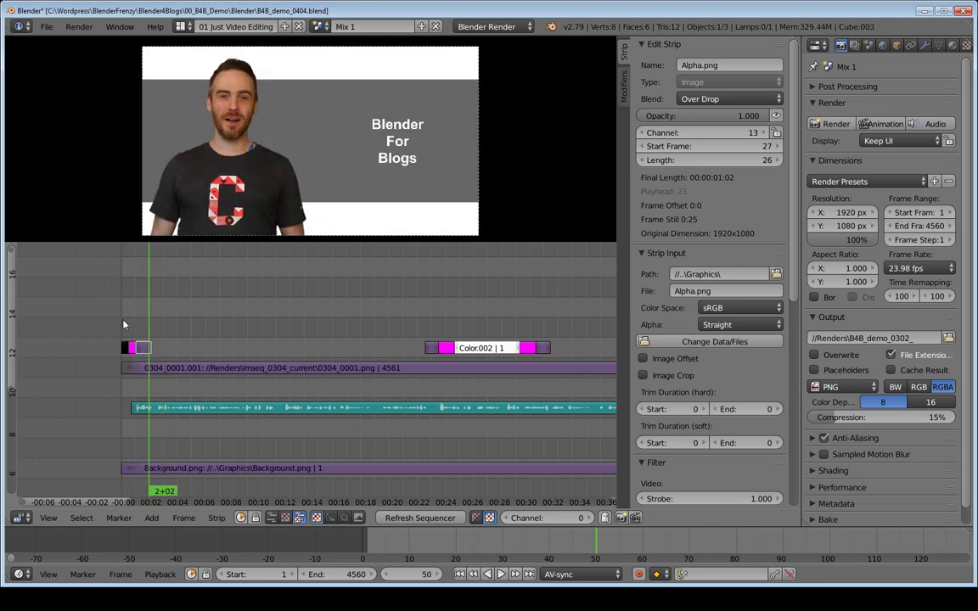
key("b")
left_click_drag(103, 324, 558, 361)
key("alt+shift+a")
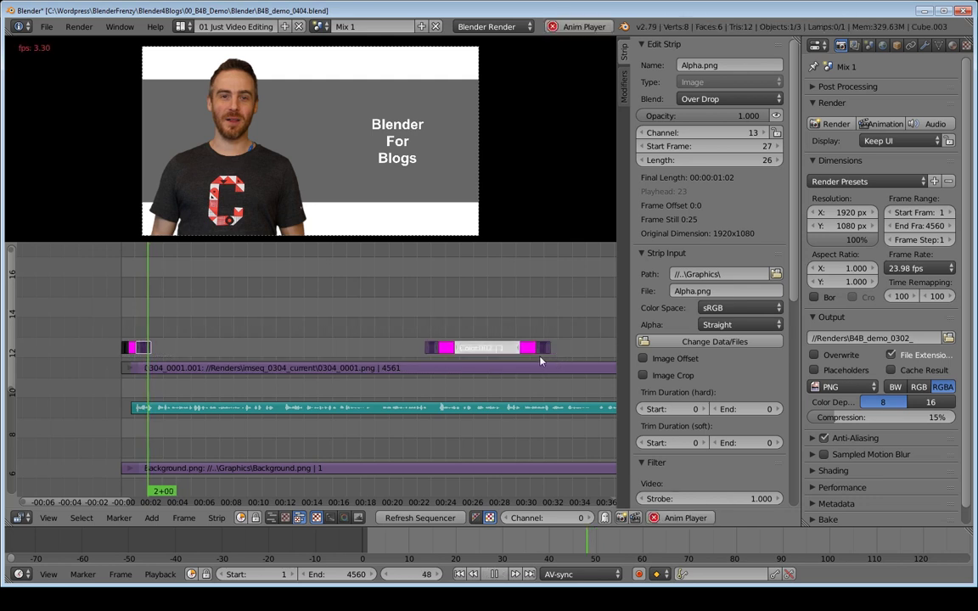
key("x")
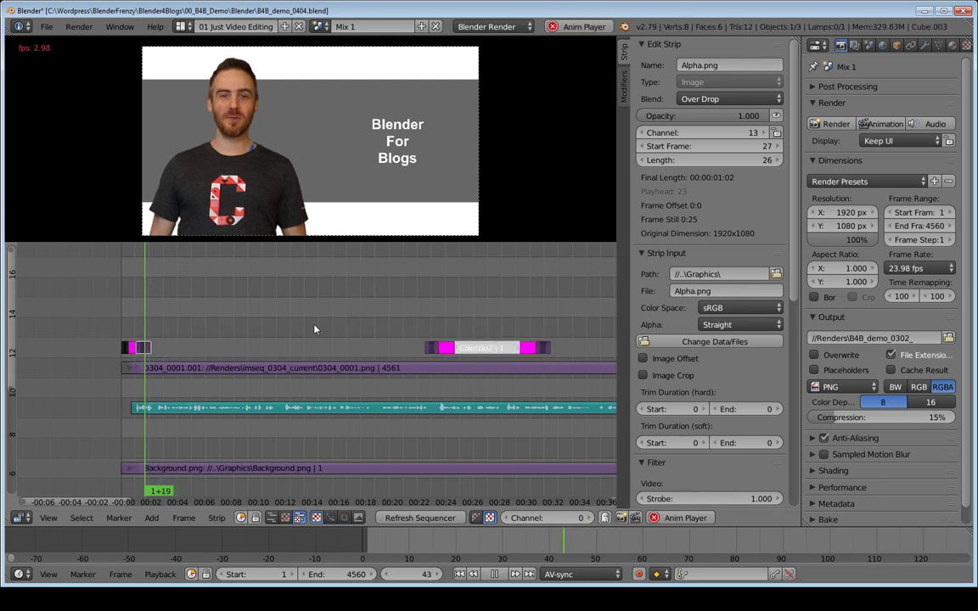
key("Escape")
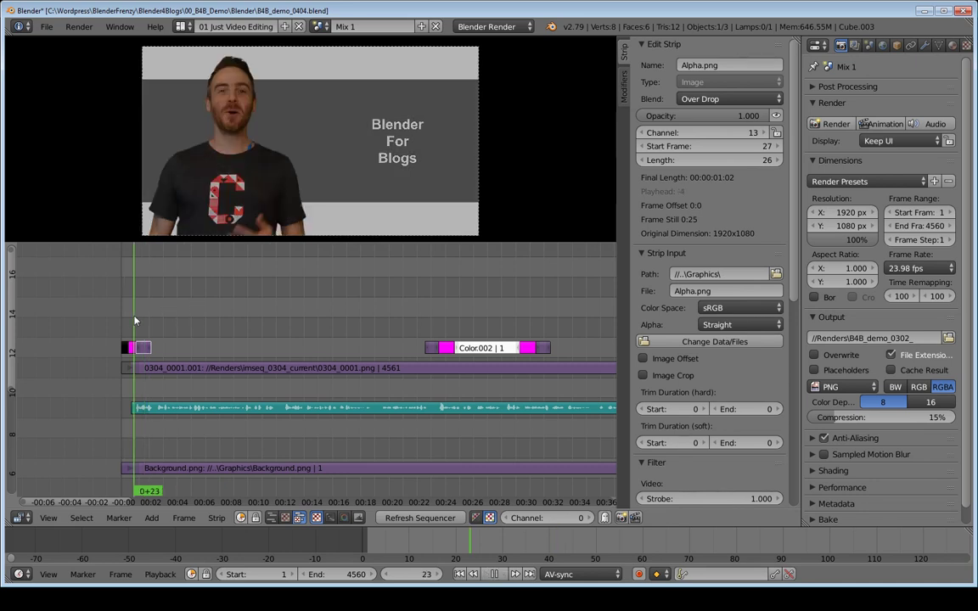
Erase all the short fade and color strips on the channel above the 0304_0001.png image sequence.
key("b")
left_click_drag(118, 327, 561, 363)
key("x")
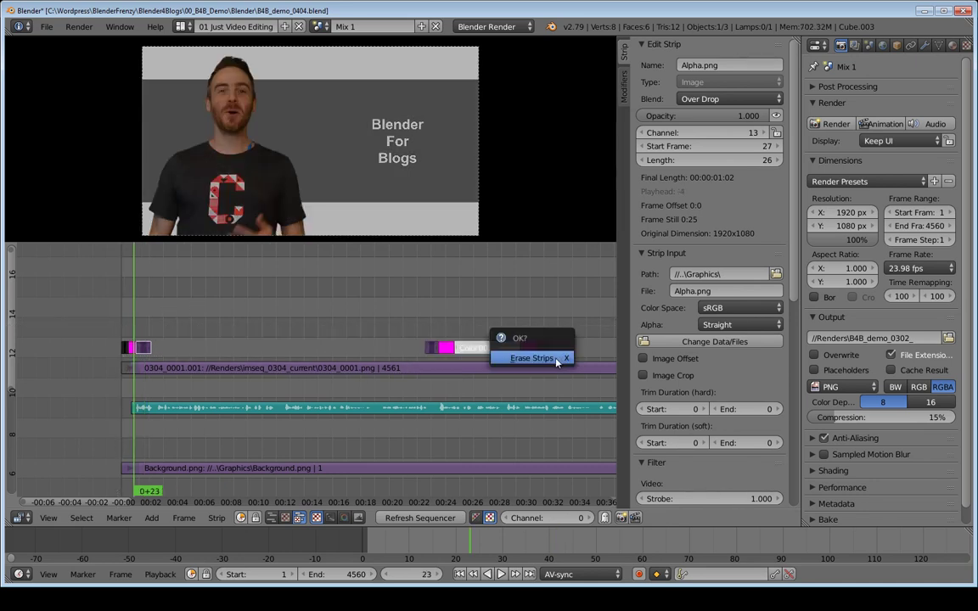
left_click(533, 358)
Move the Background.png strip down to channel 4, directly above the black Color strip, keeping its start at frame 1.
scroll(442, 347, "down", 3)
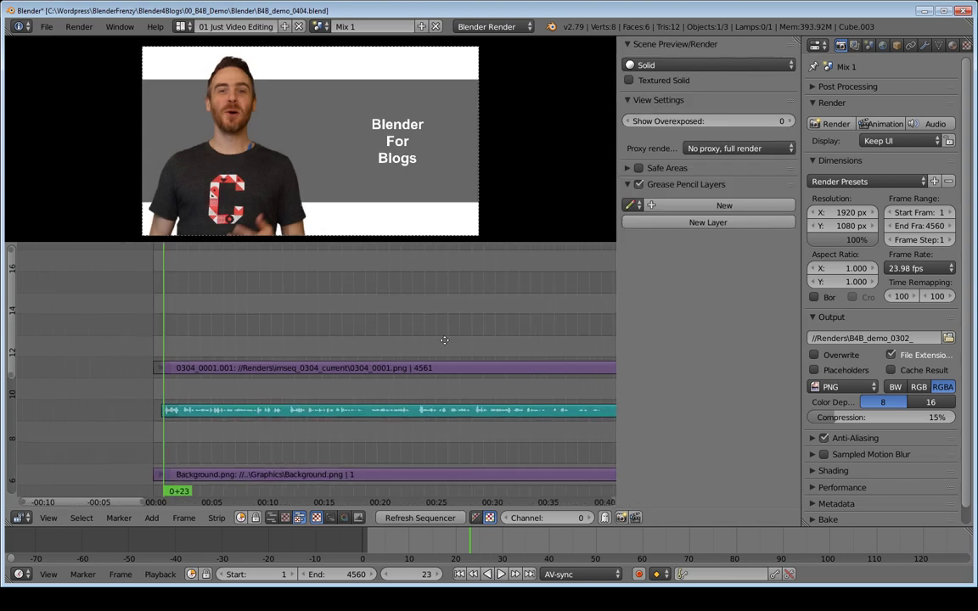
middle_click_drag(442, 344, 394, 315)
scroll(419, 335, "down", 2)
middle_click_drag(327, 336, 350, 347)
left_click(271, 390)
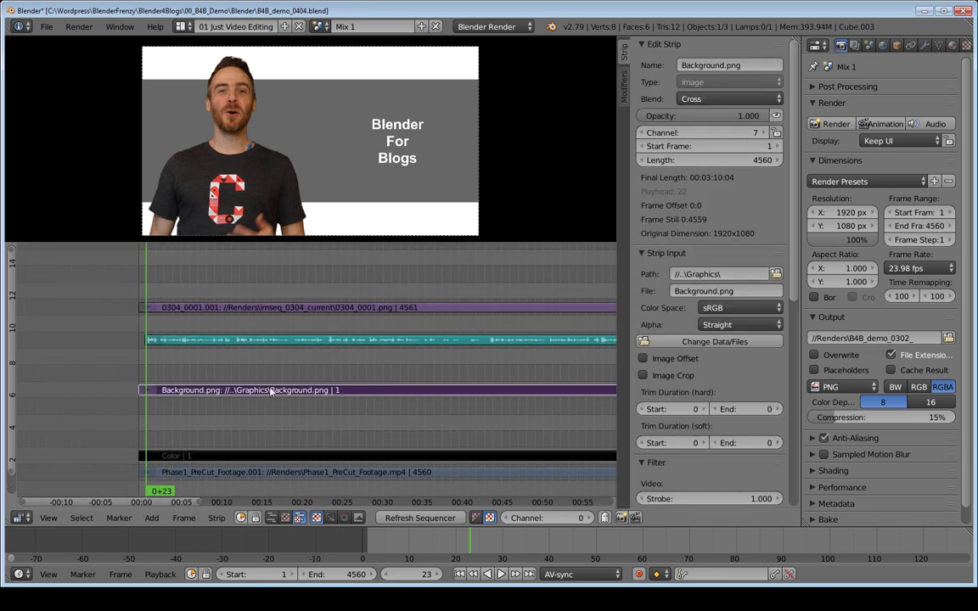
key("g")
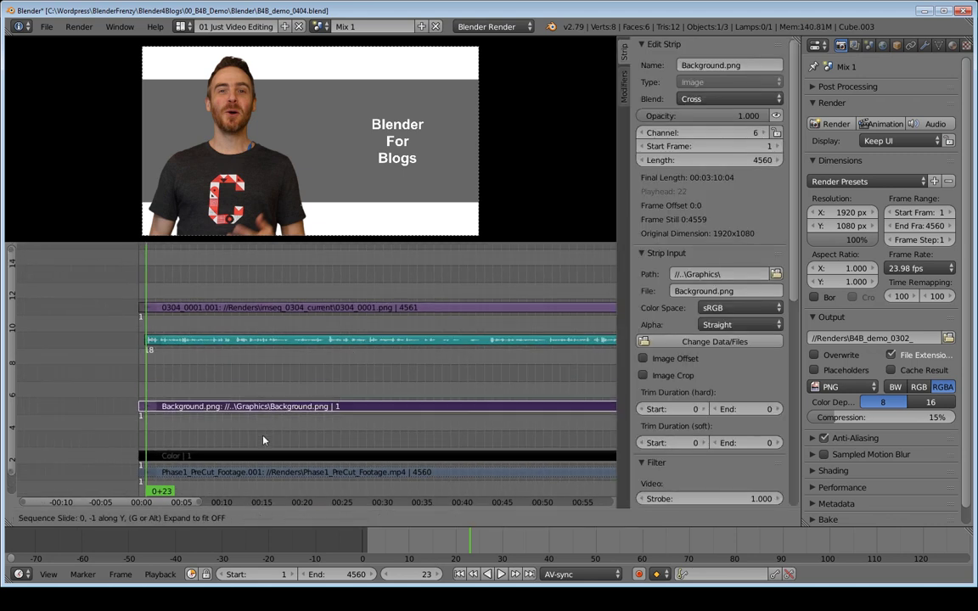
left_click(257, 442)
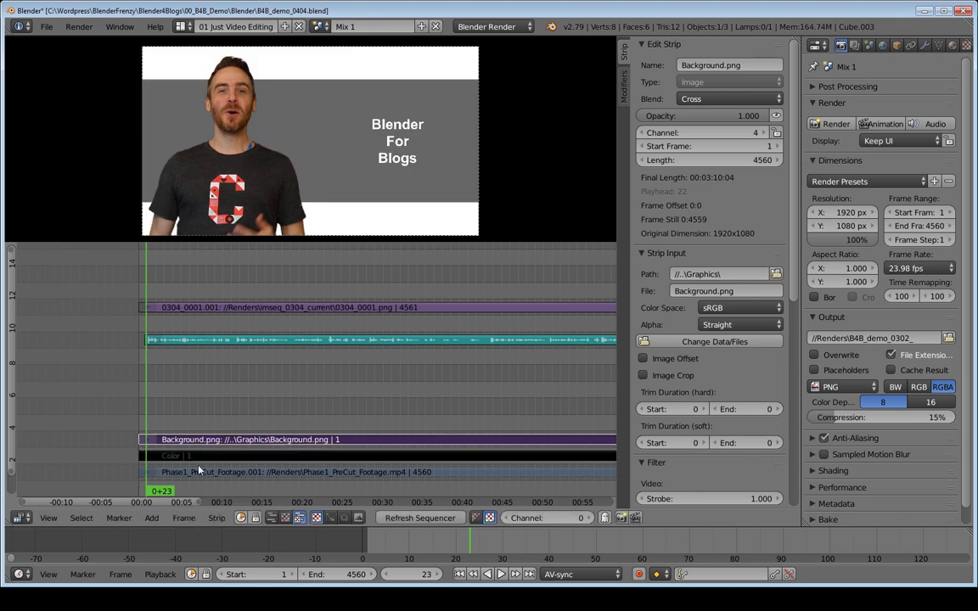
Move the Phase1_PreCut_Footage movie strip up to channel 11, between the image sequence and the sound strip, keeping its start at frame 1.
right_click(223, 473)
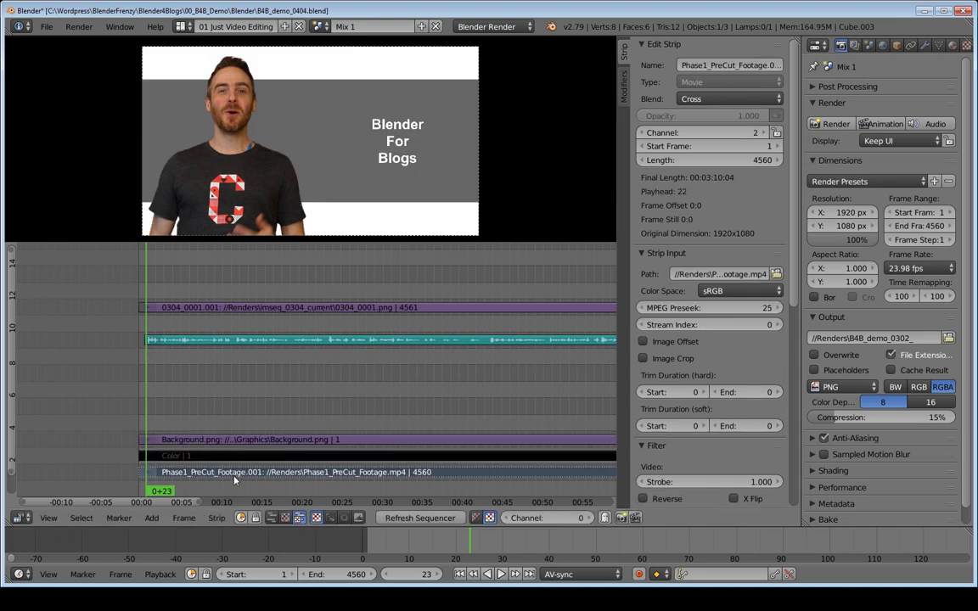
key("g")
left_click(238, 331)
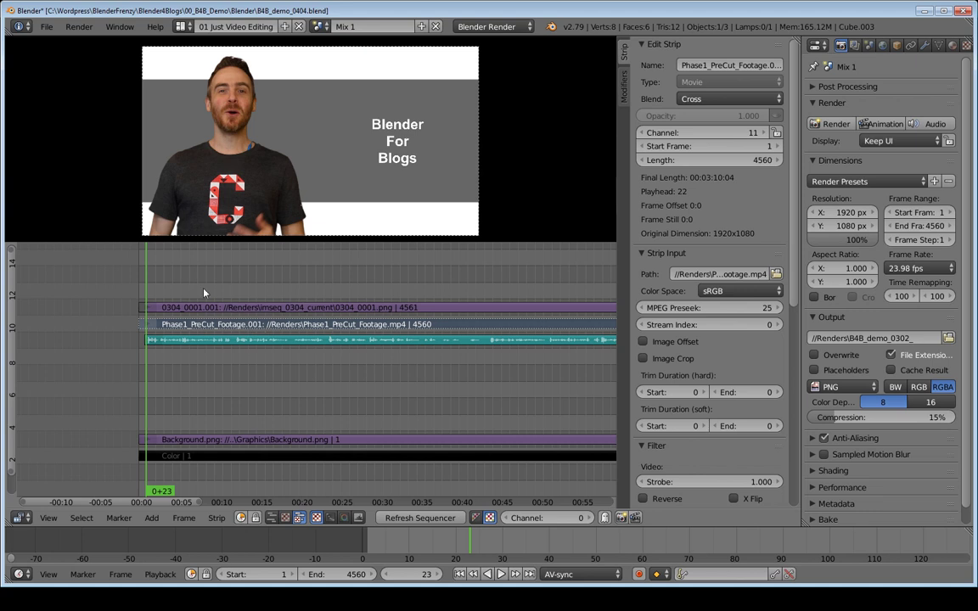
Inspect the properties of the Phase1_PreCut_Footage sound and movie strips by selecting each in turn.
scroll(239, 321, "up", 4)
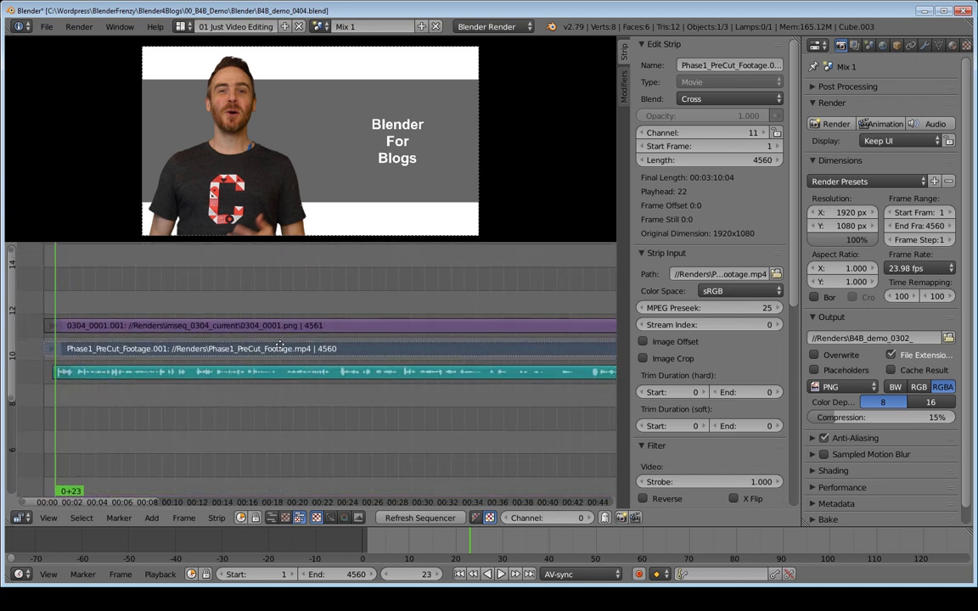
right_click(238, 372)
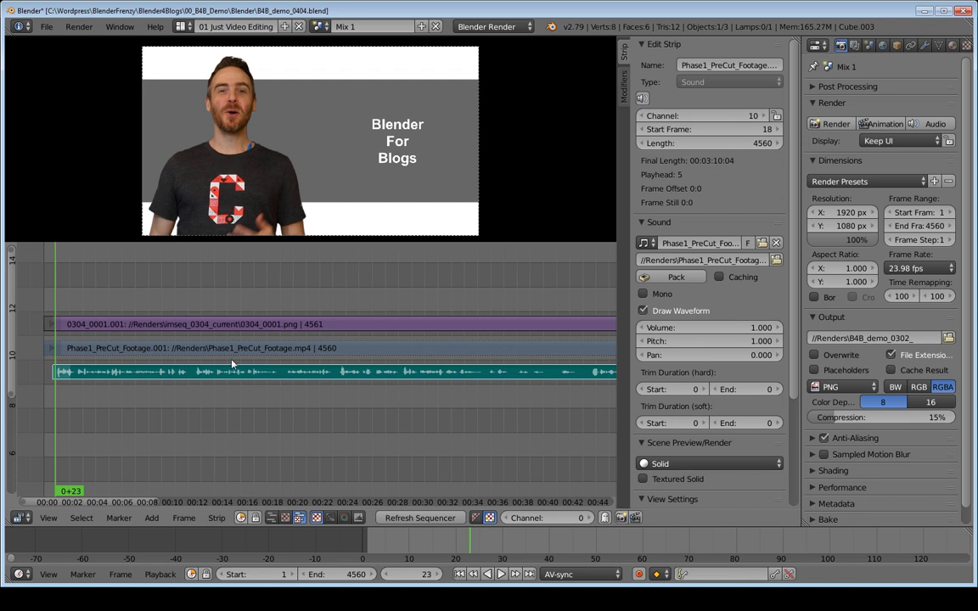
right_click(242, 346)
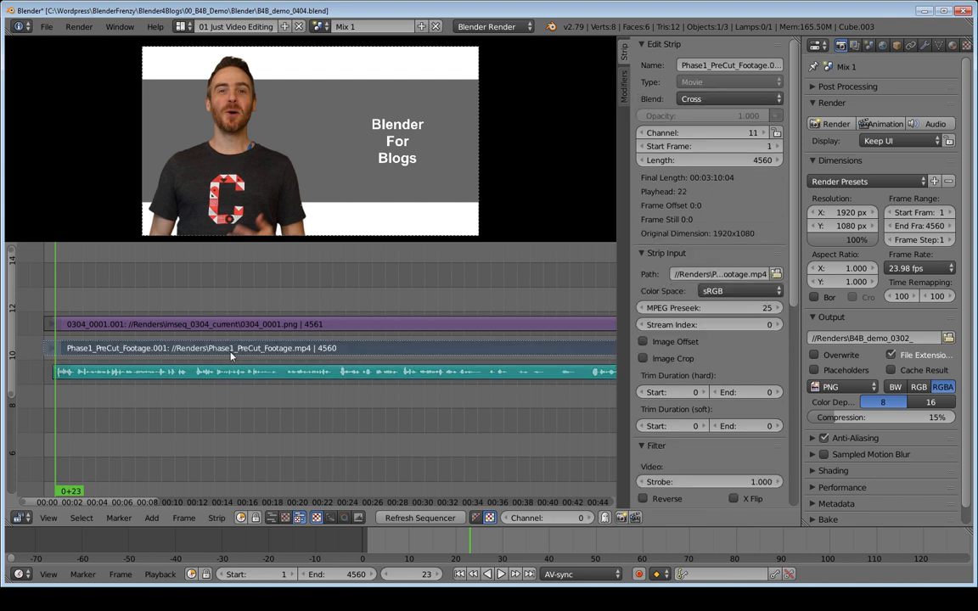
right_click(233, 372)
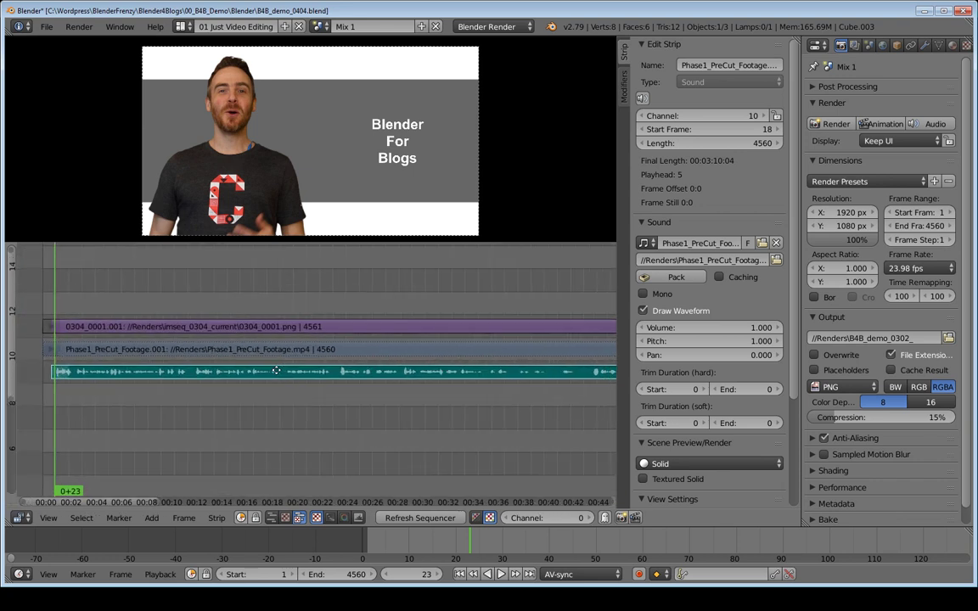
key("Home")
middle_click_drag(279, 369, 304, 357)
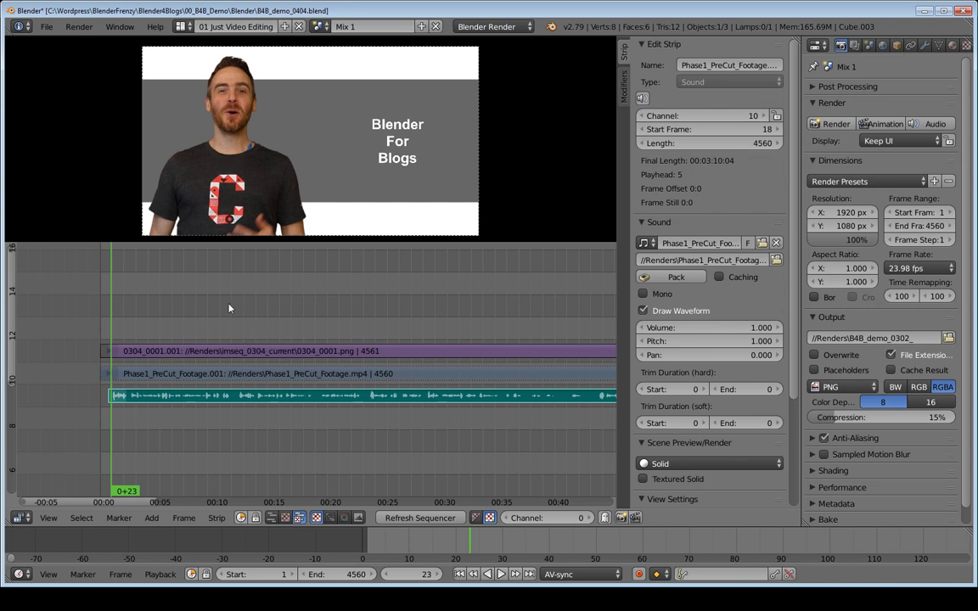
Scrub through the first 28 seconds of the timeline above the strips to preview the full composite.
key("alt+a")
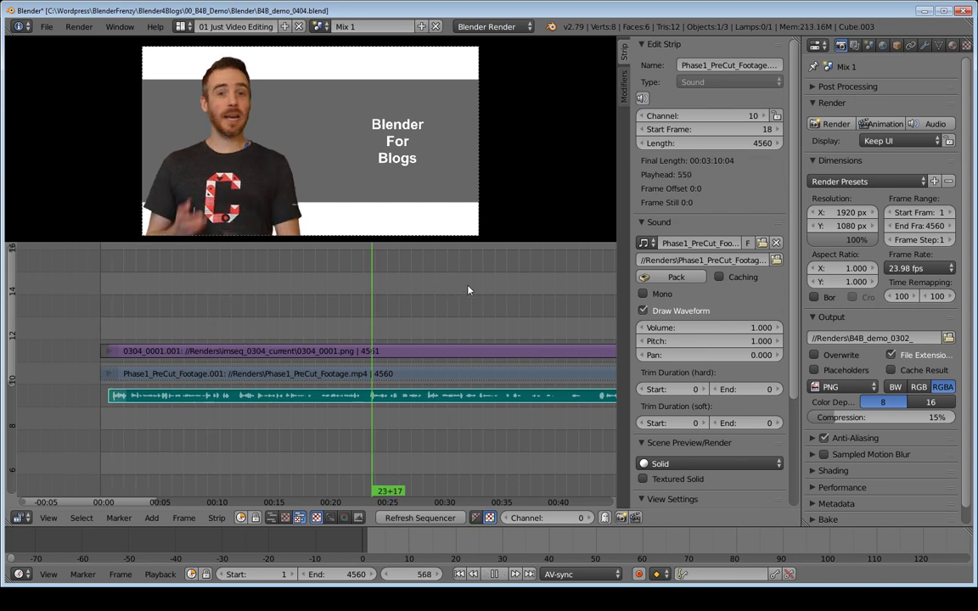
left_click_drag(170, 296, 271, 315)
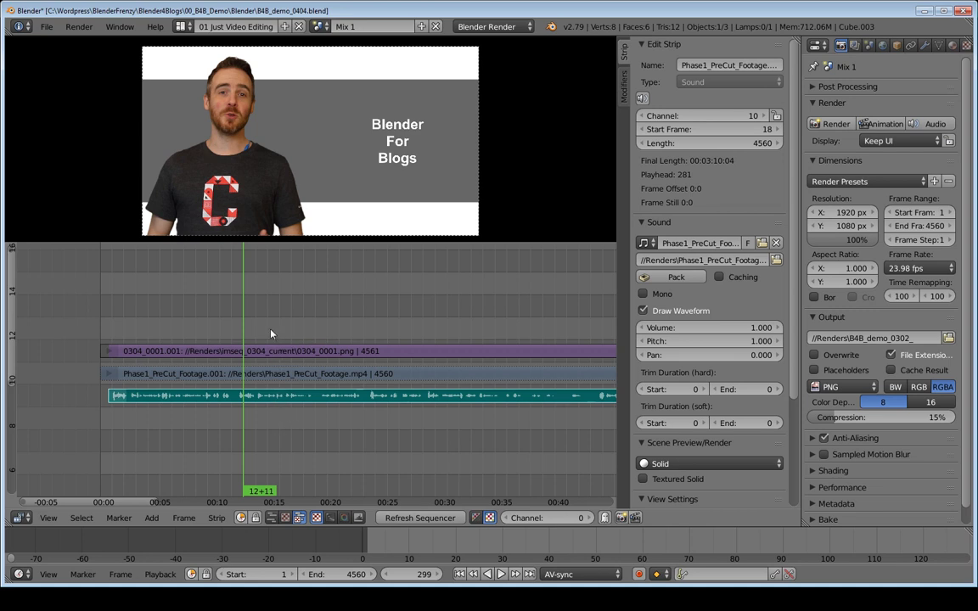
left_click_drag(246, 276, 421, 291)
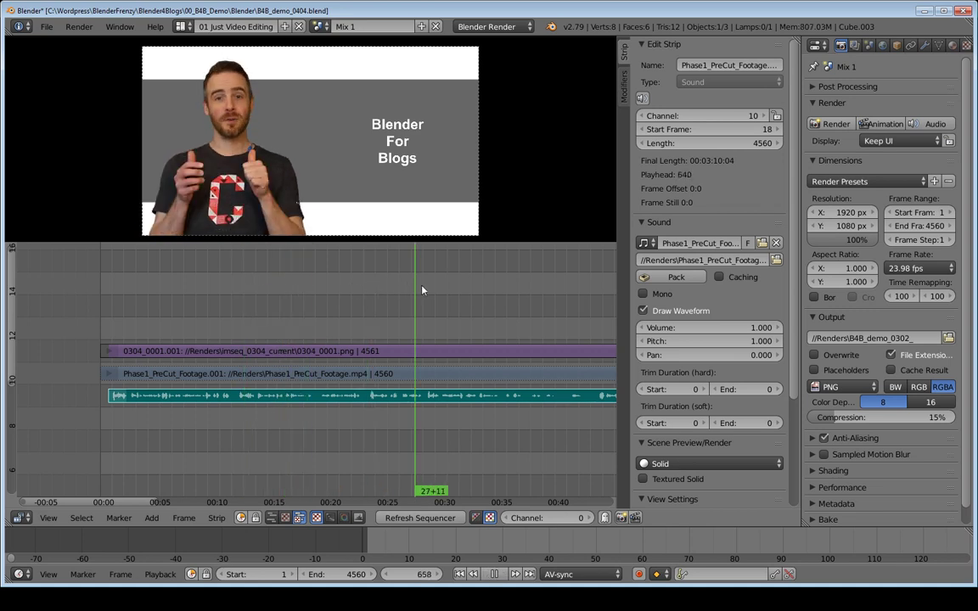
key("alt+a")
key("alt+a")
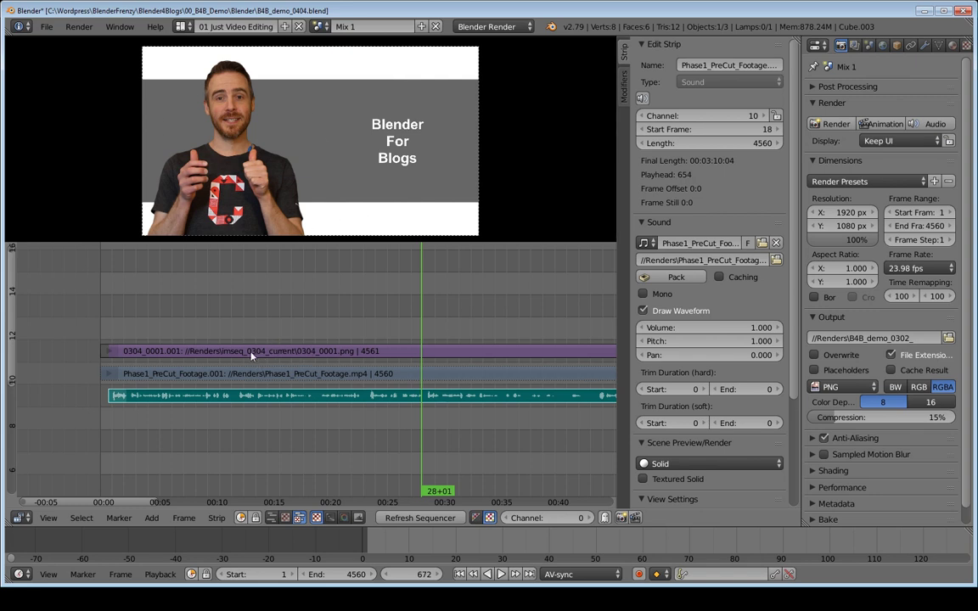
Scrub over the image sequence strip and the movie strip to preview each one in isolation.
left_click_drag(270, 351, 235, 353)
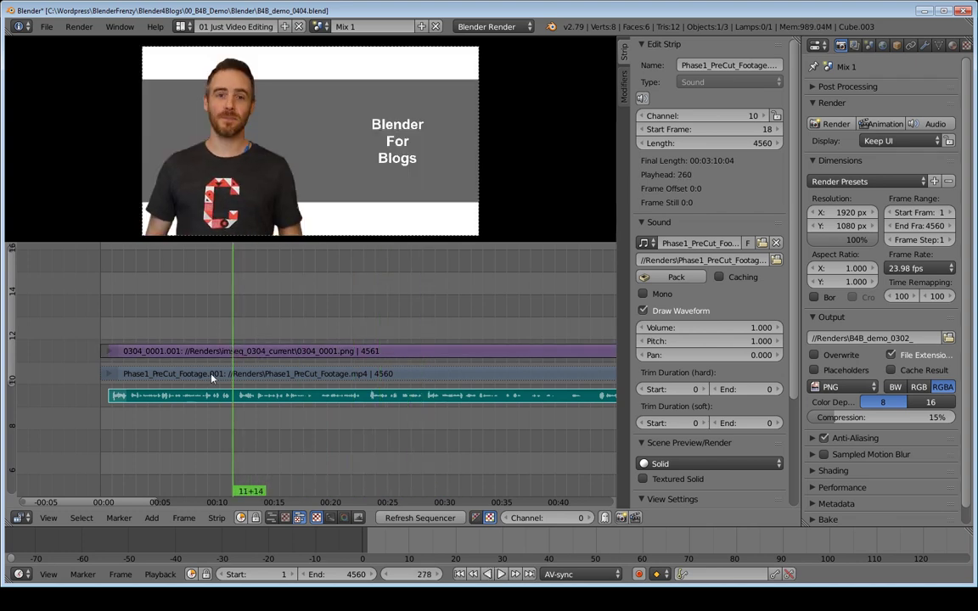
key("alt+a")
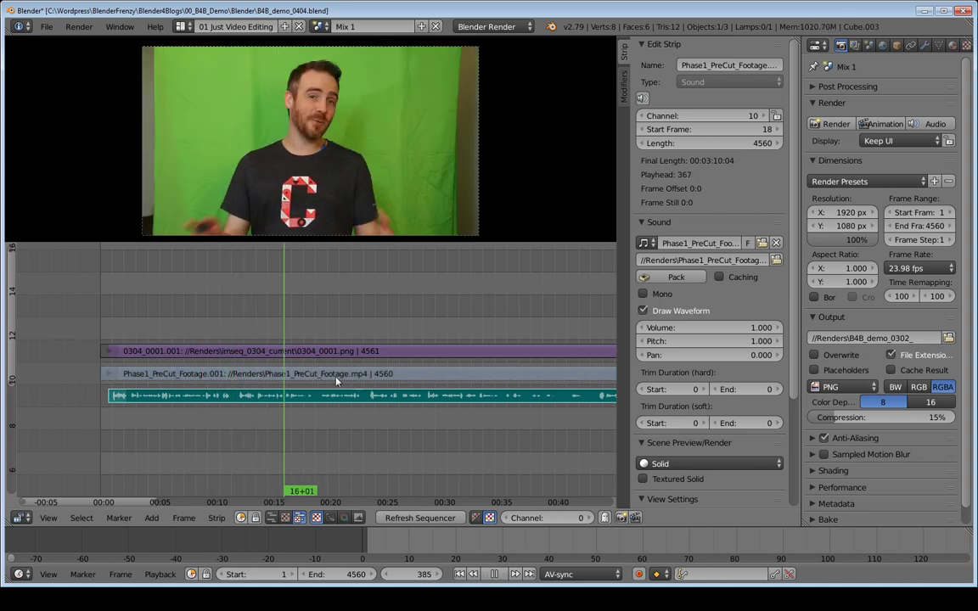
left_click(238, 370)
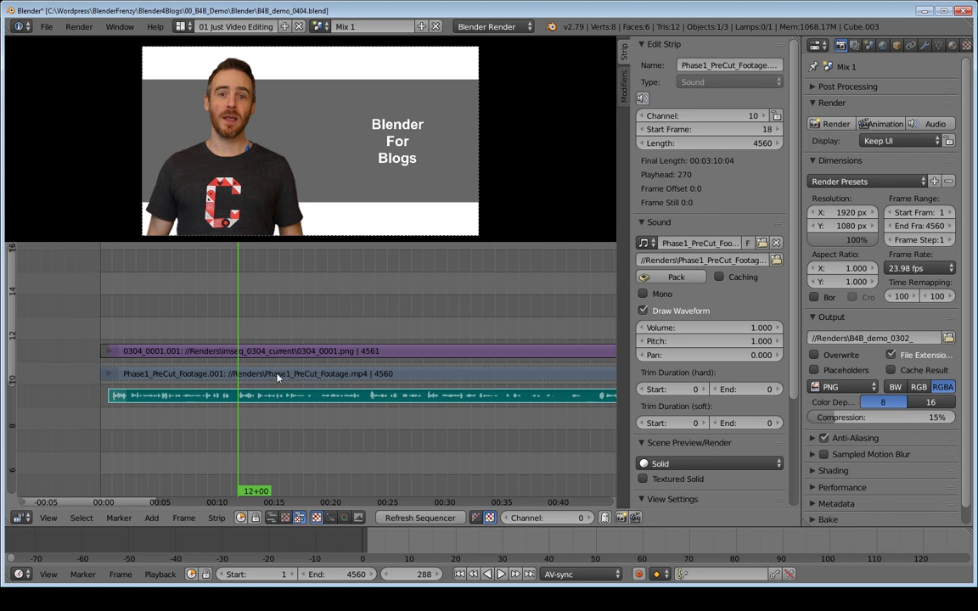
Try the Phase1_PreCut_Footage movie strip on channel 13 above the image sequence, and return it to channel 11.
left_click(175, 375)
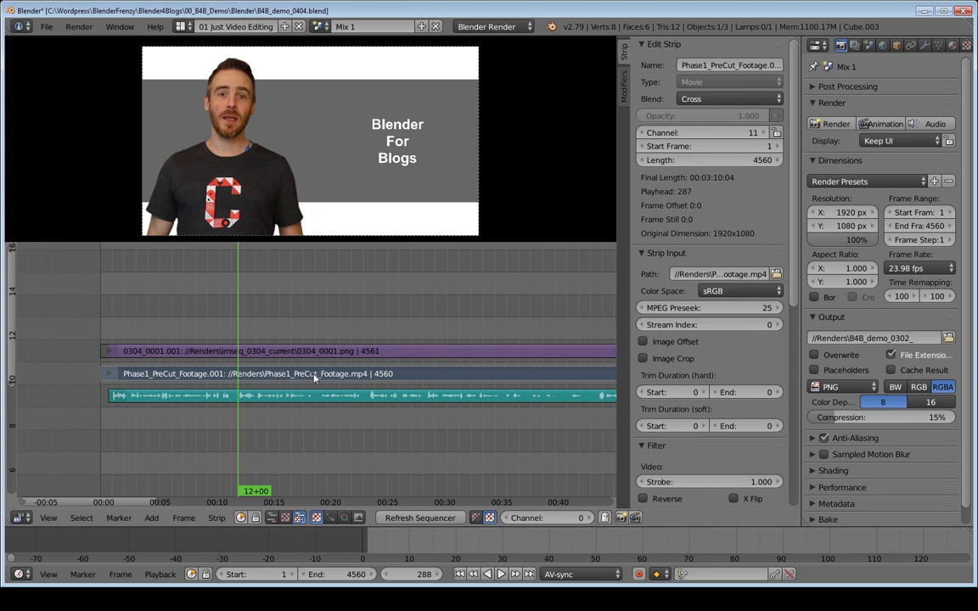
key("g")
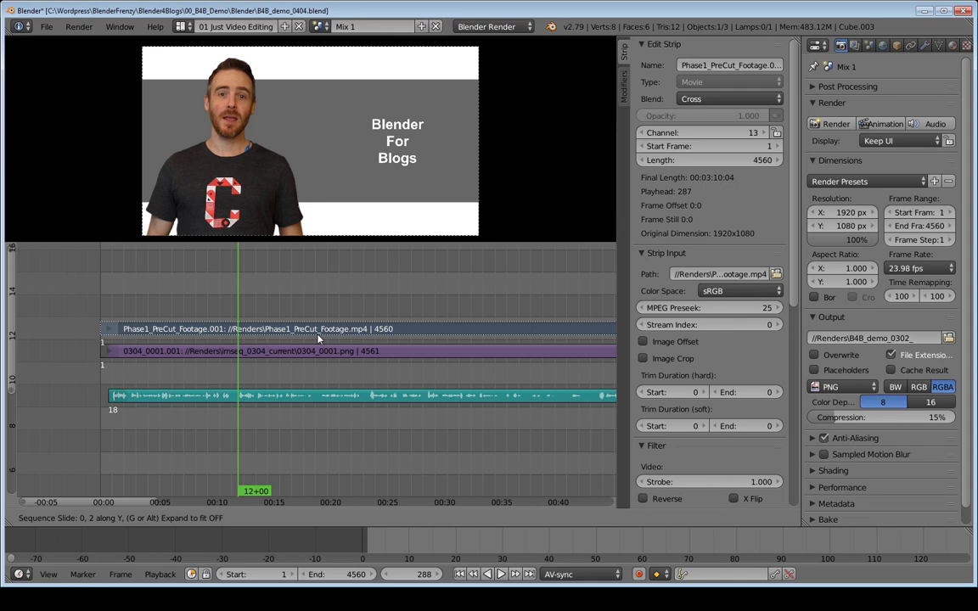
left_click(319, 338)
key("g")
left_click(272, 374)
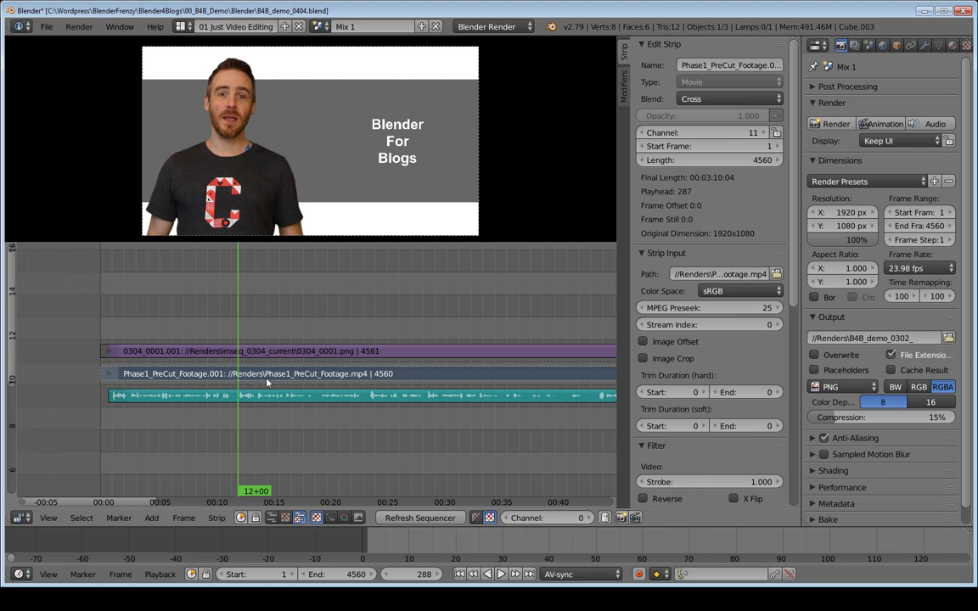
Scrub over the green-screen movie strip and the sound strip to compare their isolated previews up to about 23 seconds.
key("alt+a")
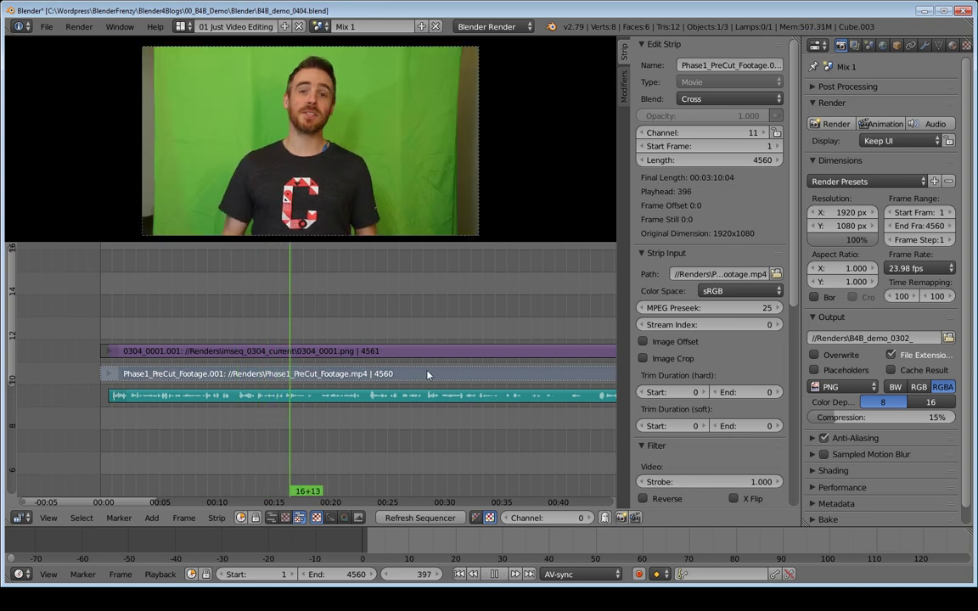
left_click(261, 380)
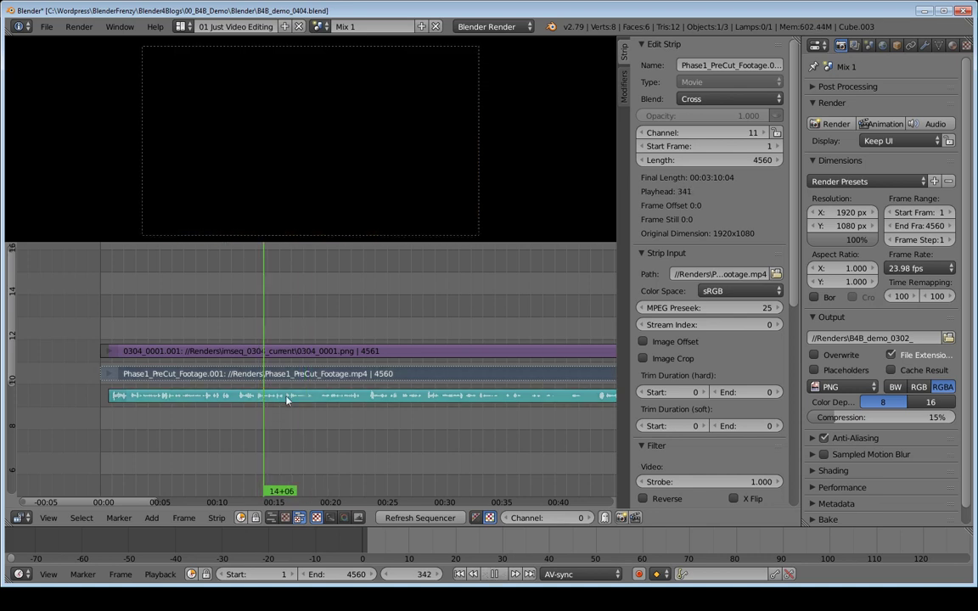
left_click_drag(286, 401, 371, 408)
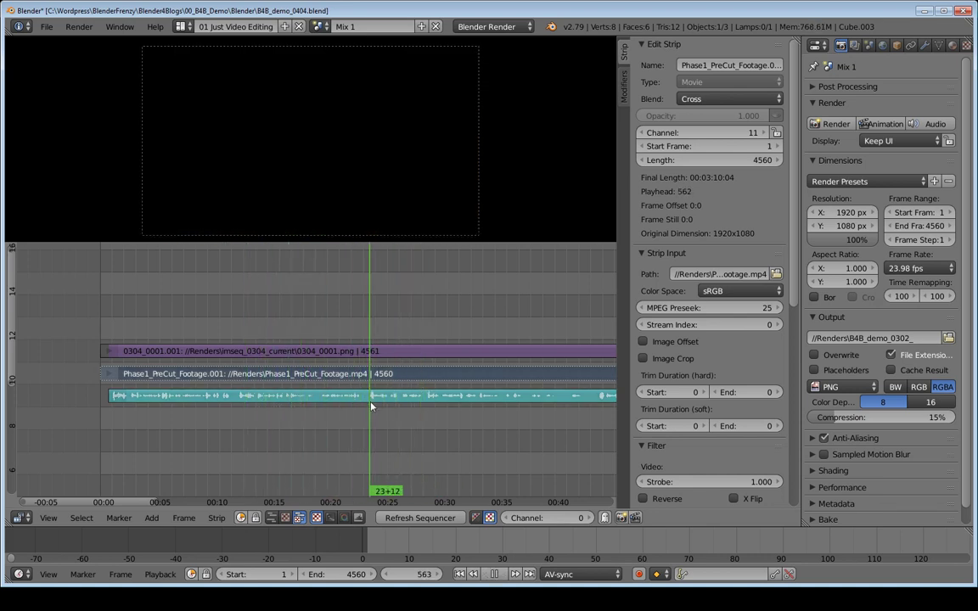
Scrub over the Background.png strip from about 10 to 24 seconds to preview the background graphic alone.
middle_click_drag(422, 408, 405, 422, "ctrl")
middle_click_drag(405, 422, 365, 352)
left_click(211, 421)
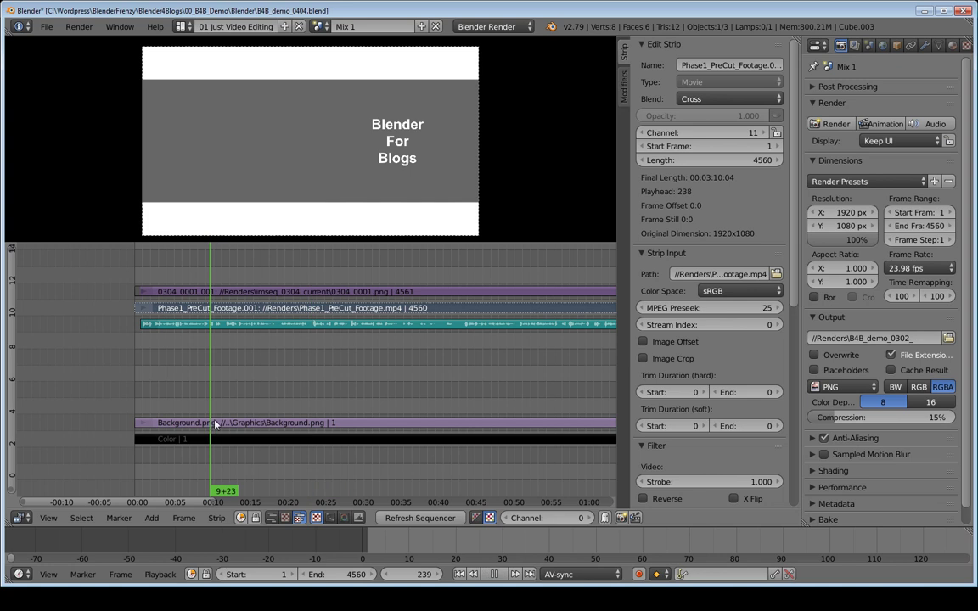
left_click_drag(215, 425, 314, 423)
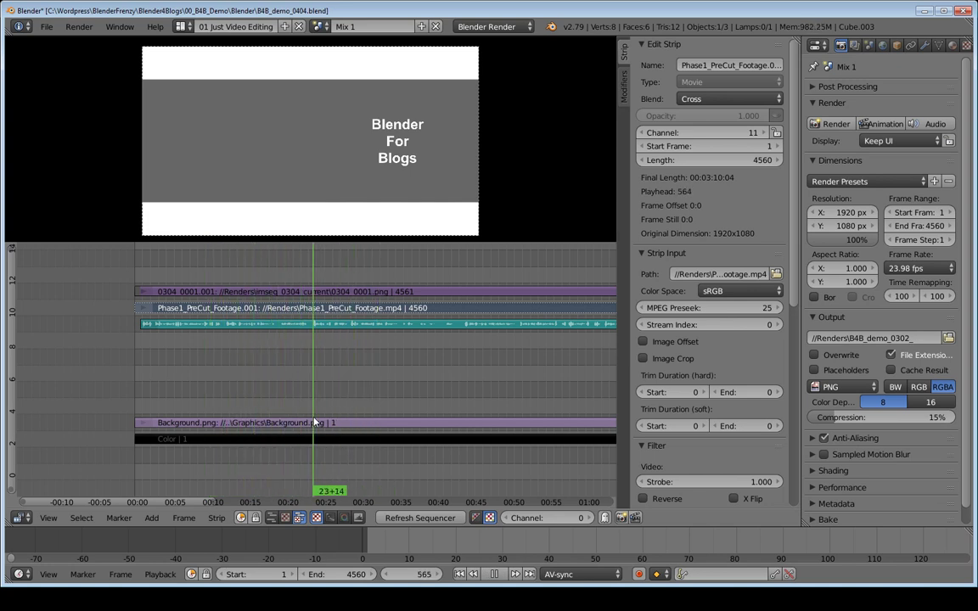
middle_click_drag(328, 389, 419, 401)
middle_click_drag(393, 404, 372, 397, "ctrl")
middle_click_drag(339, 332, 320, 381)
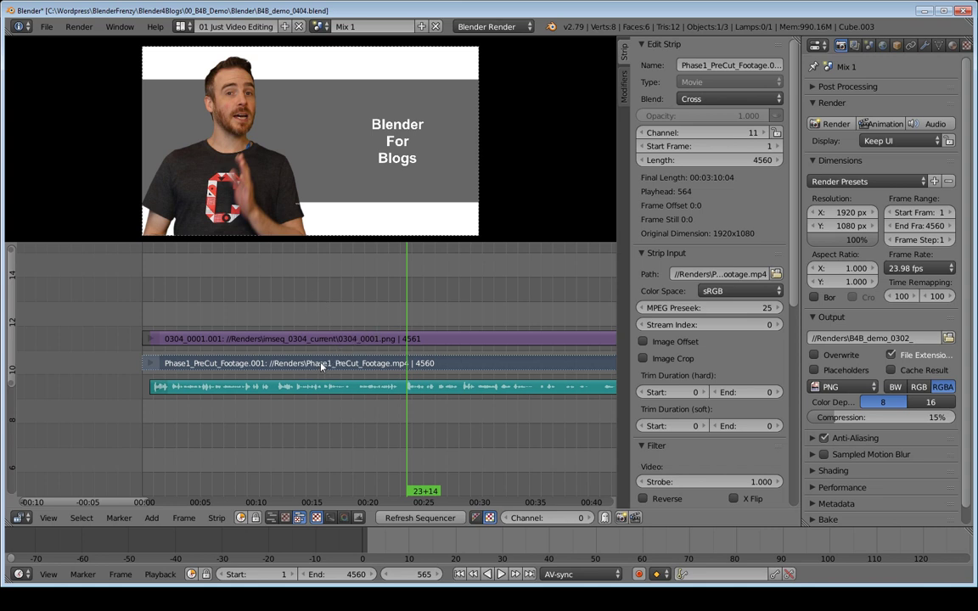
Play short passages of the footage from about 15 seconds and from about 21 seconds to examine the sequence.
middle_click_drag(323, 318, 395, 340, "ctrl")
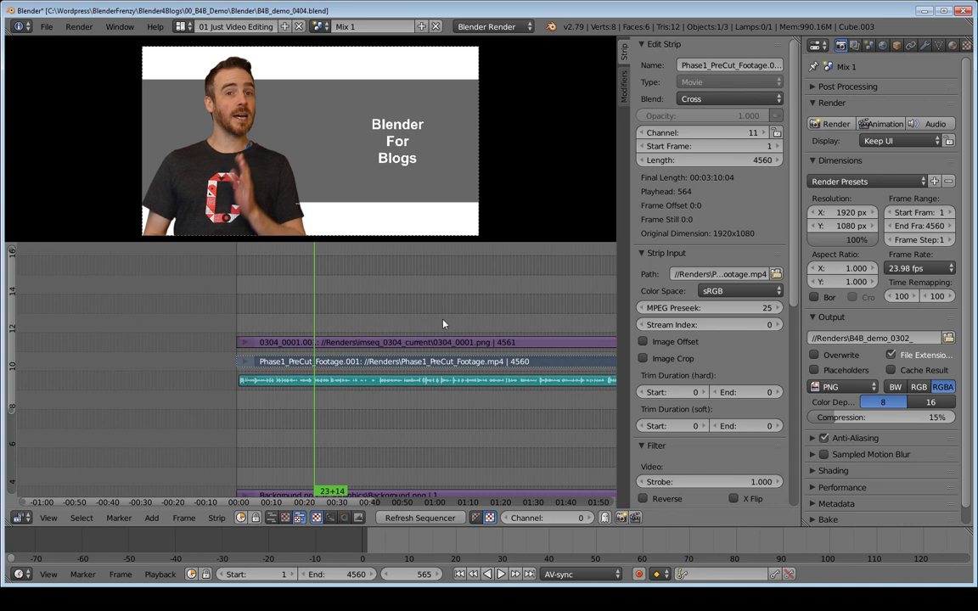
middle_click_drag(399, 390, 339, 425)
left_click_drag(340, 426, 320, 416)
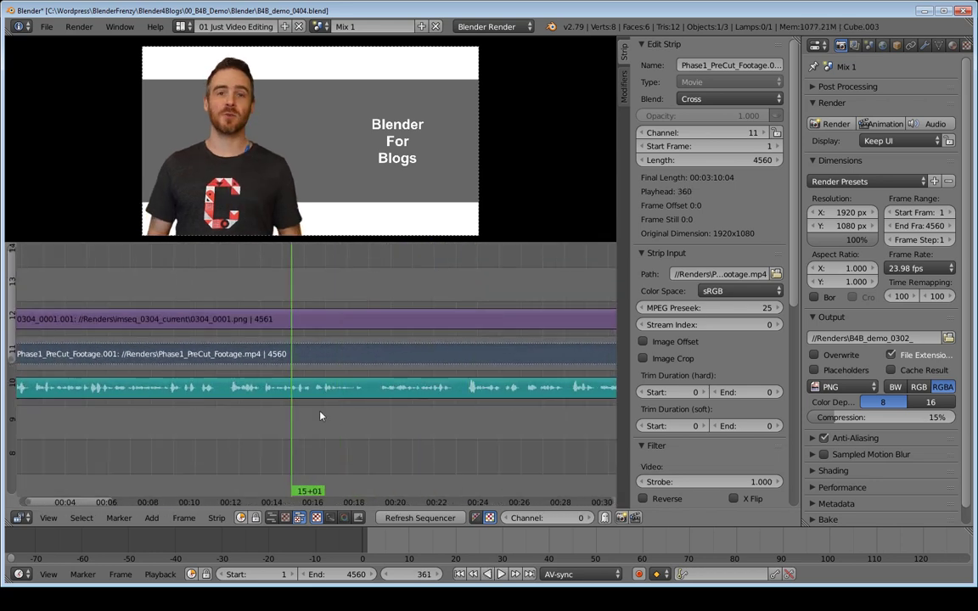
key("alt+a")
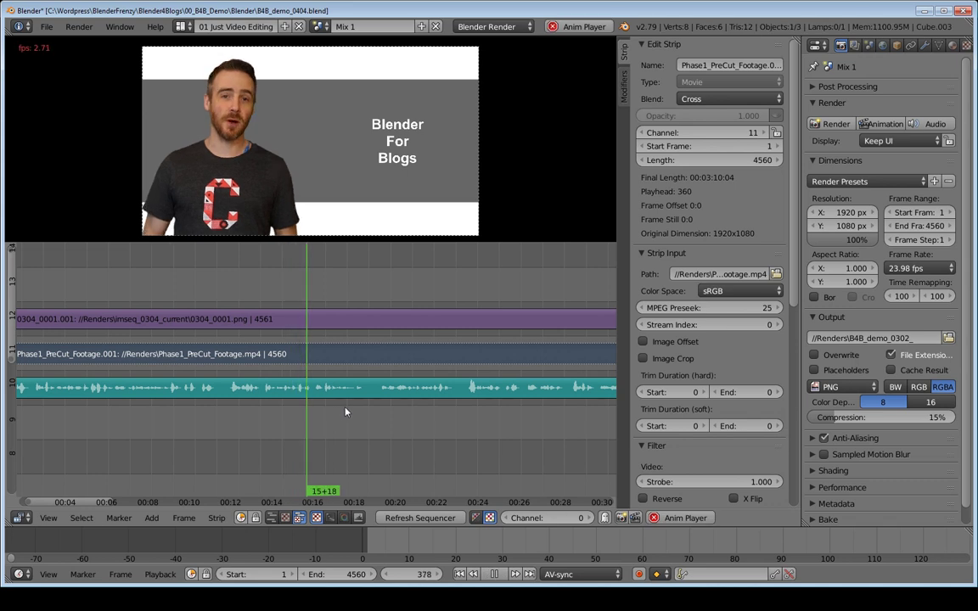
key("alt+a")
left_click(430, 418)
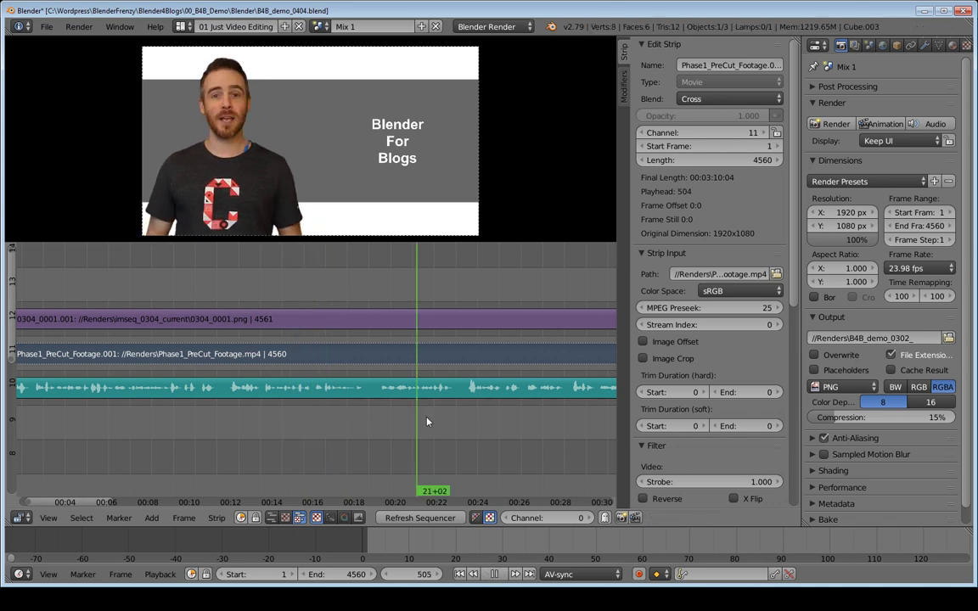
key("alt+a")
key("alt+a")
left_click(424, 418)
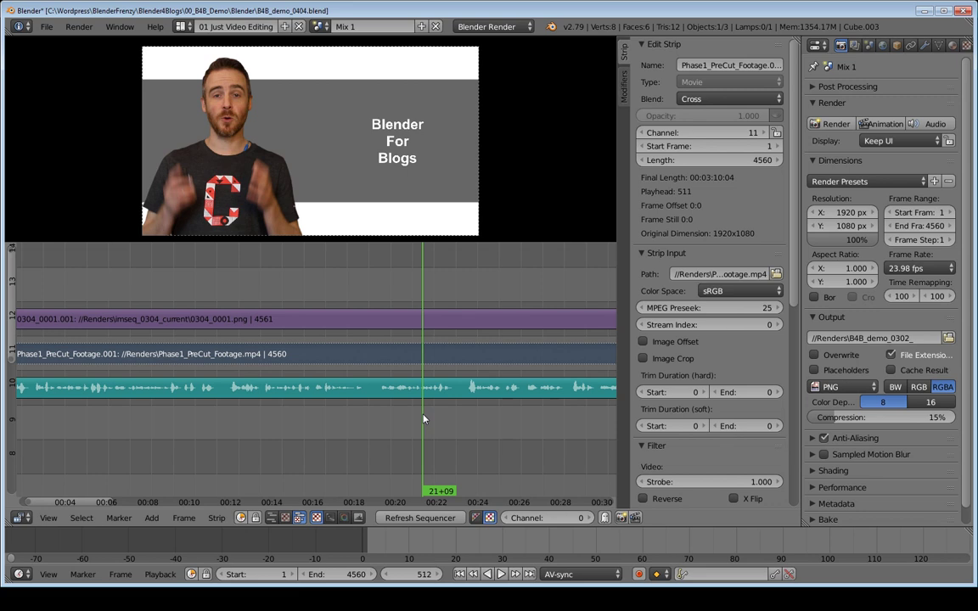
middle_click_drag(424, 419, 360, 411)
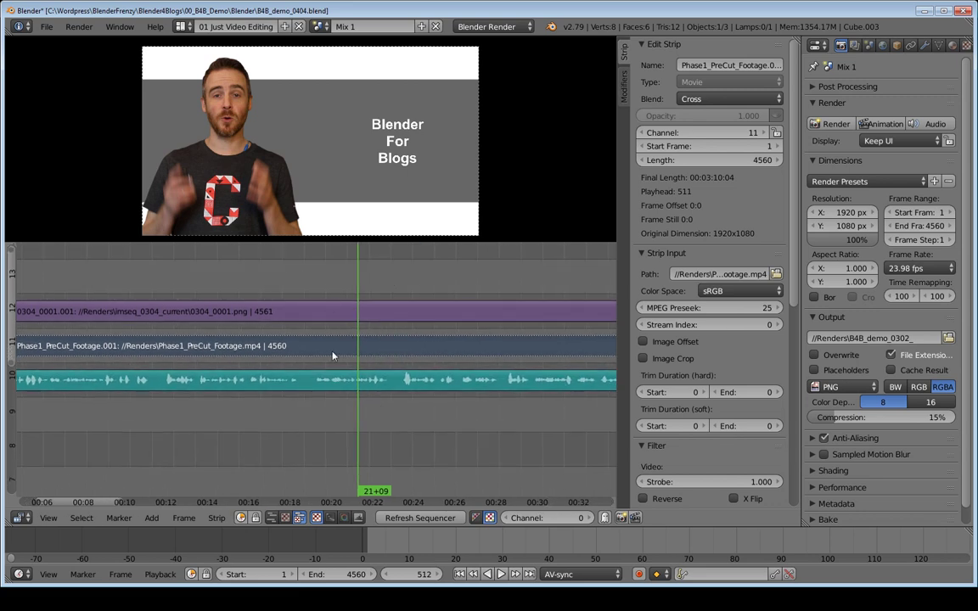
middle_click_drag(333, 357, 338, 423)
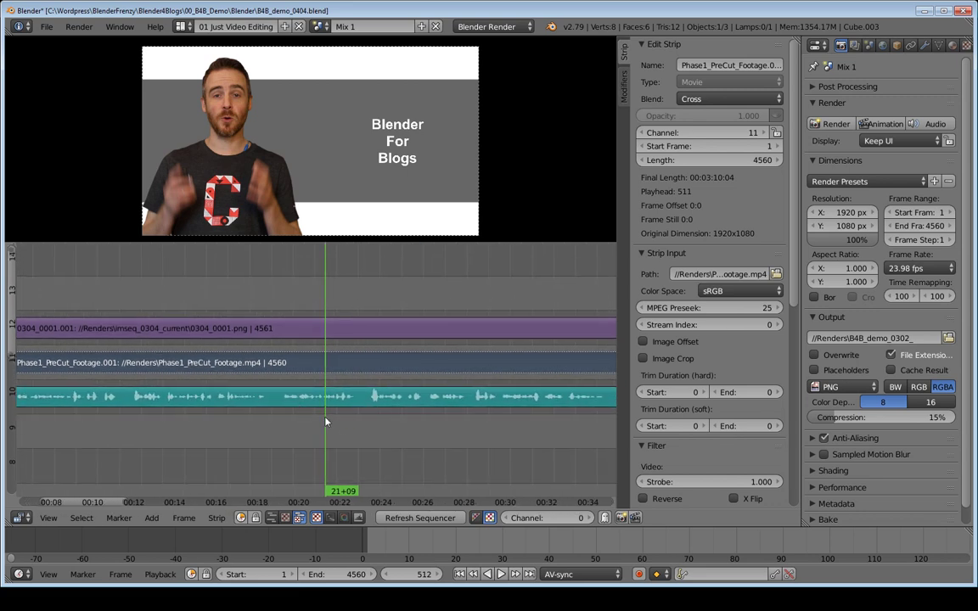
key("alt+a")
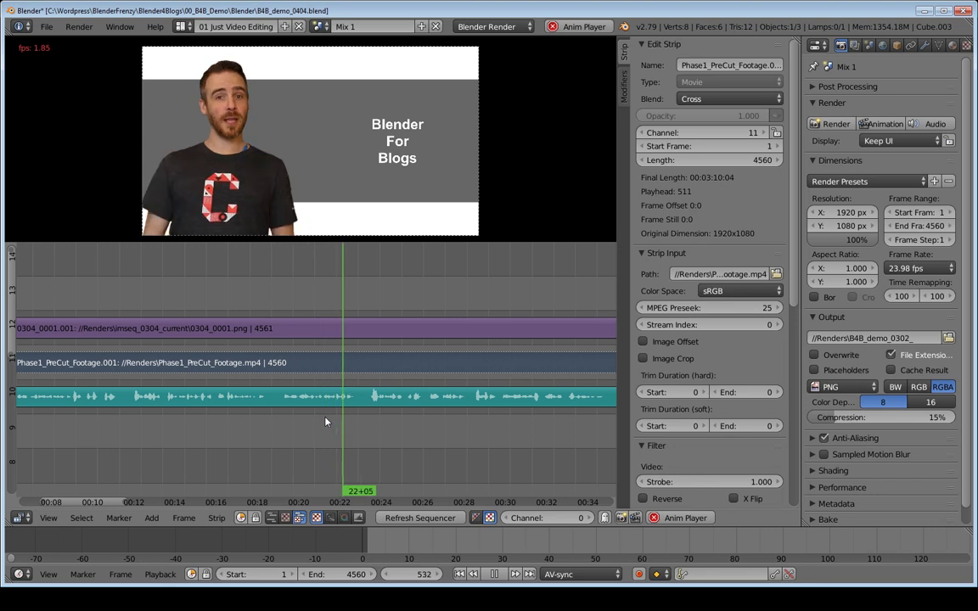
key("alt+a")
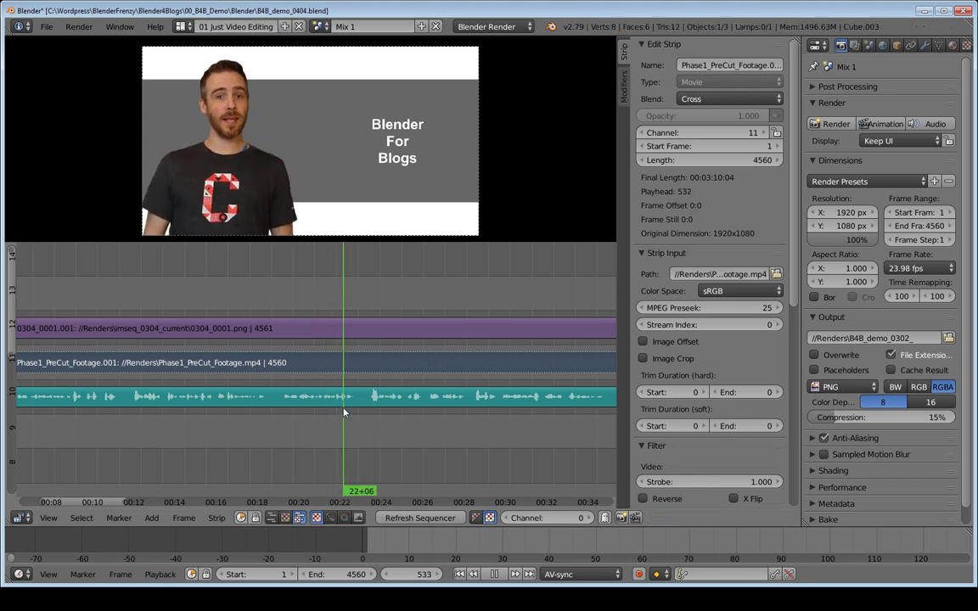
Add a timeline marker at frame 524 and move the playhead away from it to about 25+14.
left_click_drag(344, 413, 335, 445)
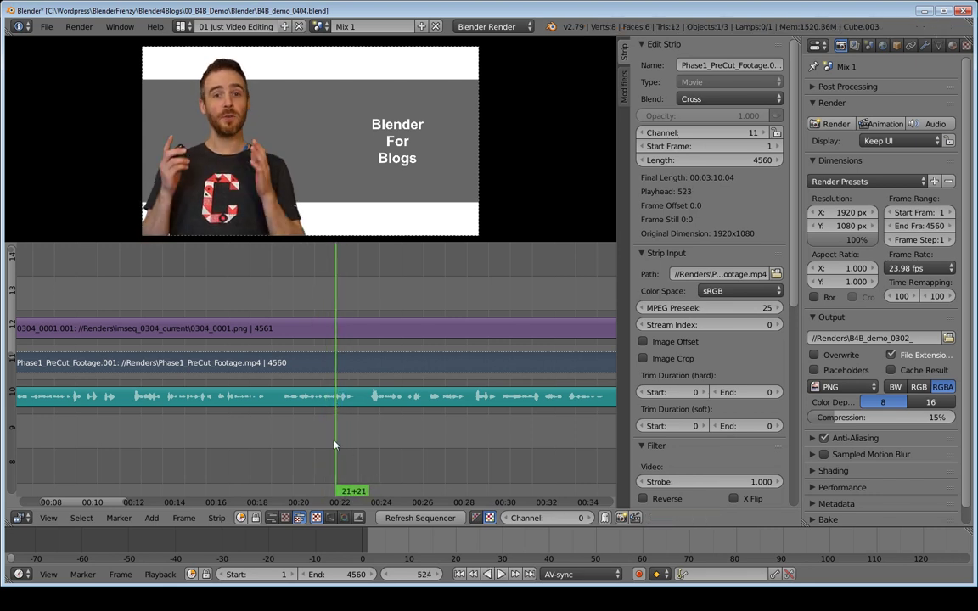
middle_click_drag(335, 446, 311, 394)
middle_click_drag(367, 348, 303, 425, "ctrl")
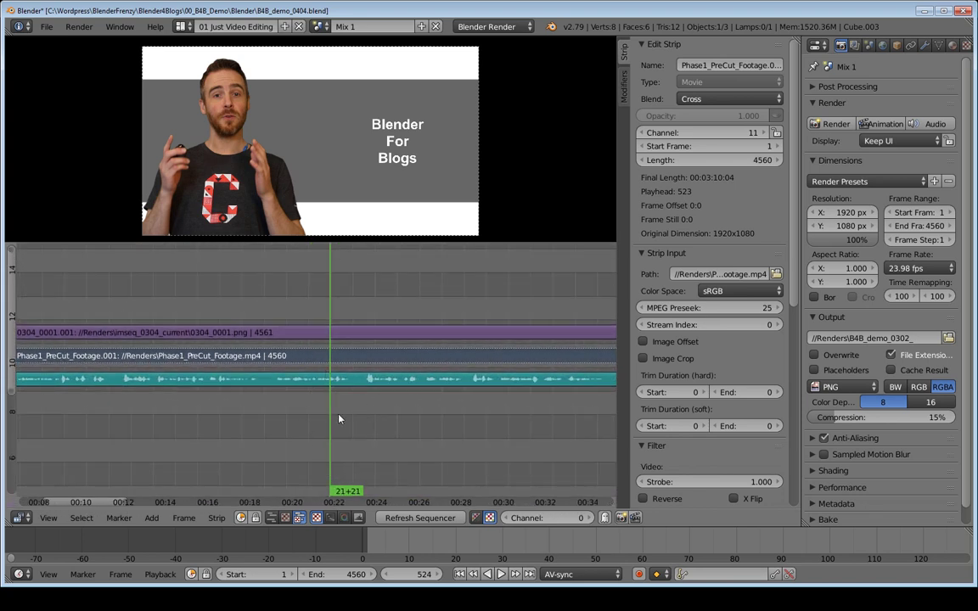
key("m")
left_click(411, 427)
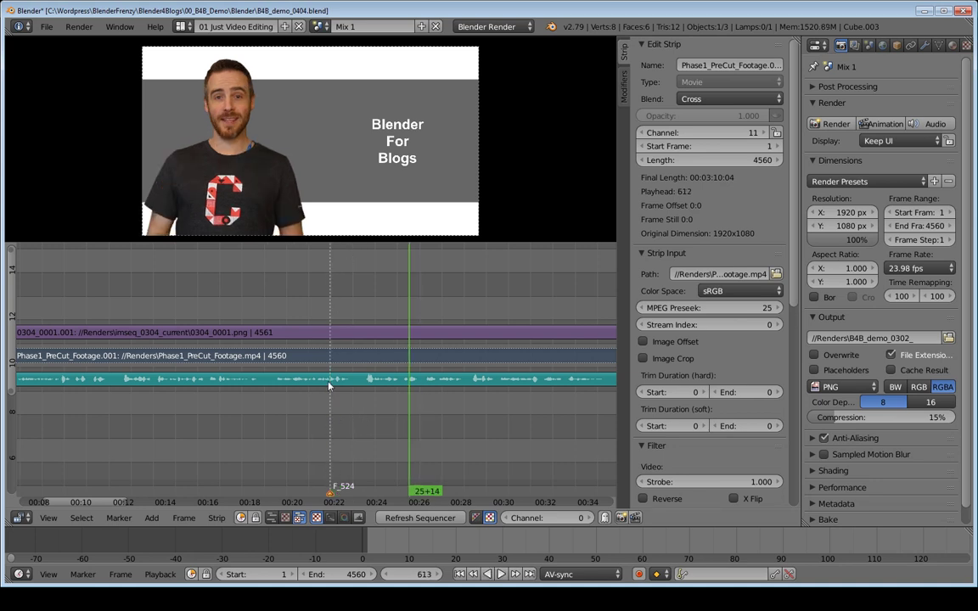
Try selecting the marker and the strips on channels 12 and 11 individually, and select all strips.
key("a")
right_click(346, 500)
right_click(265, 332)
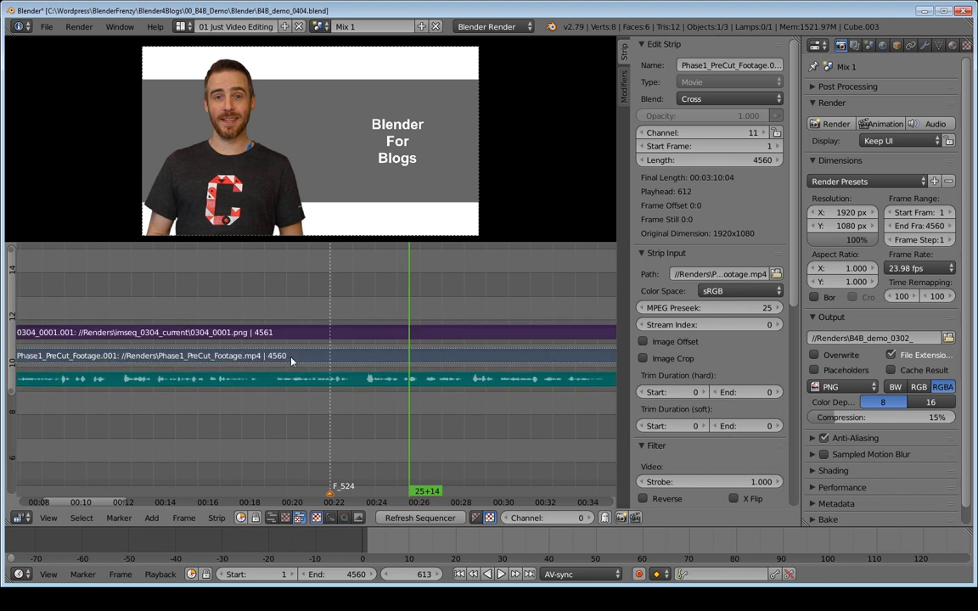
right_click(291, 357)
key("a")
key("a")
key("a")
key("a")
key("a")
key("a")
Try to move all selected strips one channel down and to erase them, leaving them in place.
key("g")
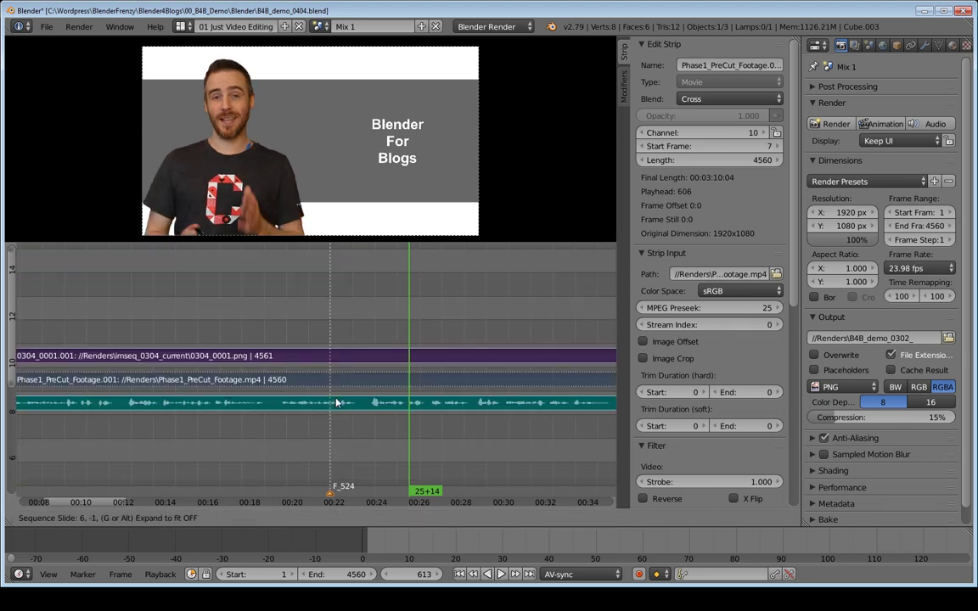
key("Escape")
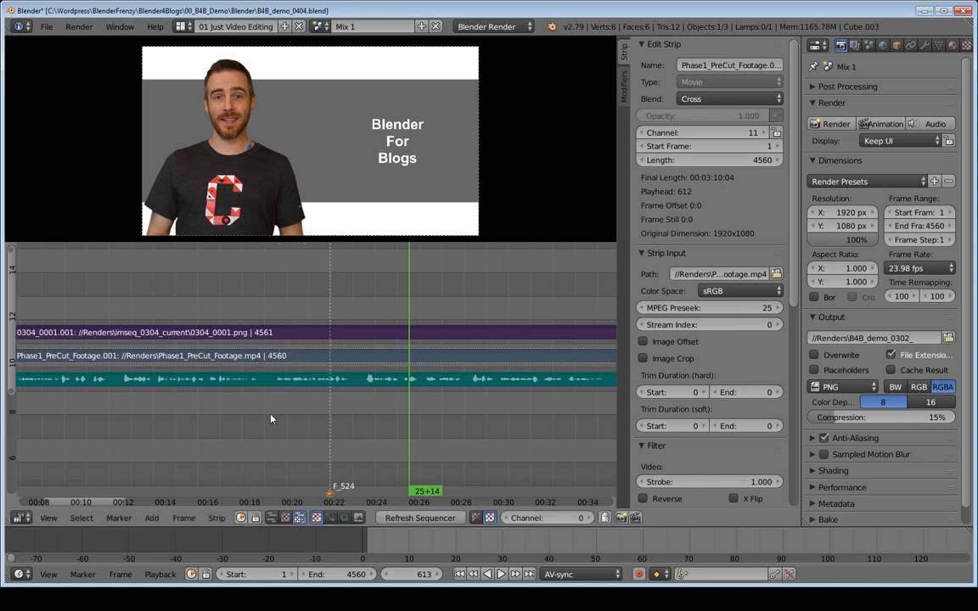
key("x")
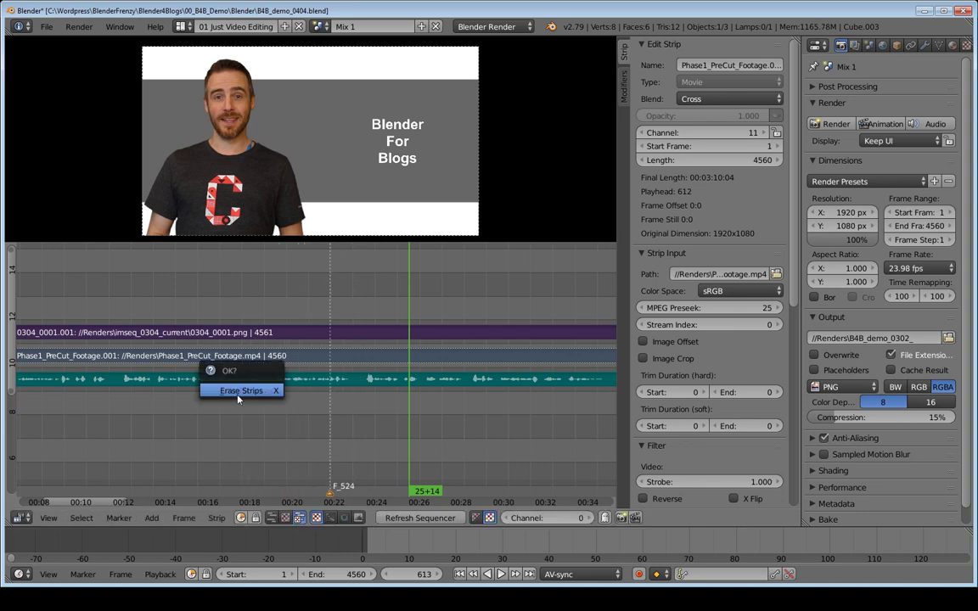
key("x")
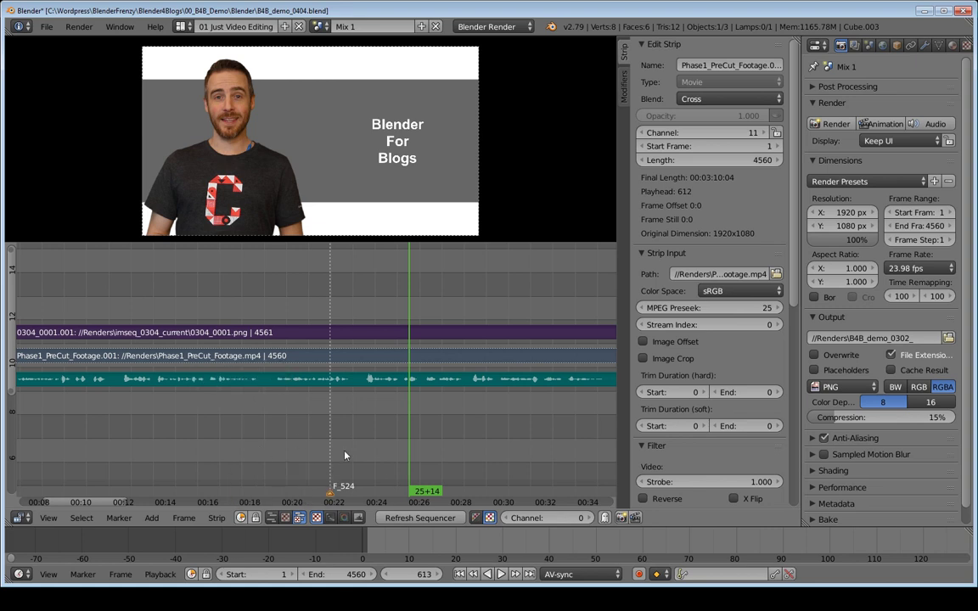
Rename the marker at frame 524 to Original Footage.
middle_click_drag(373, 470, 346, 459)
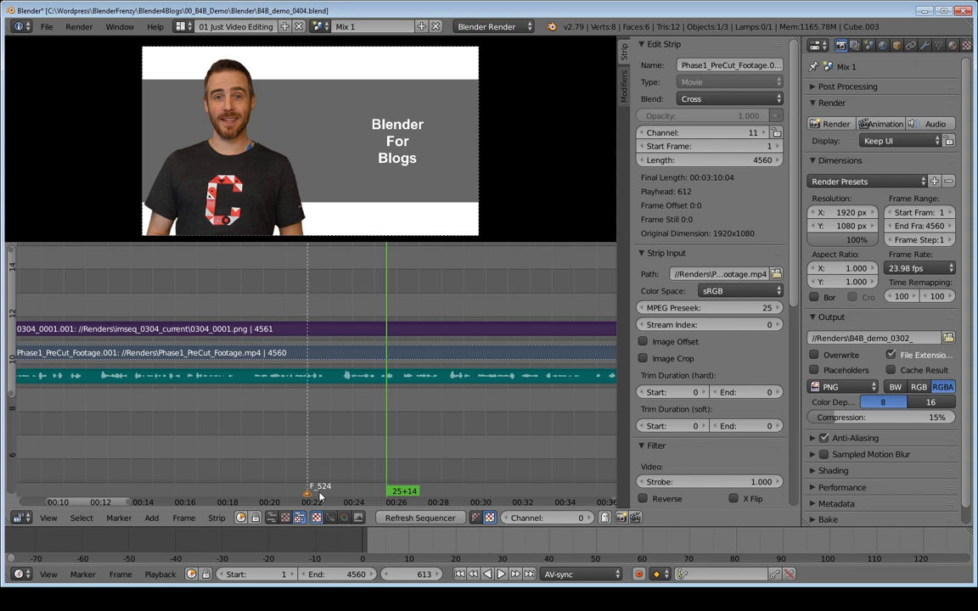
key("ctrl+m")
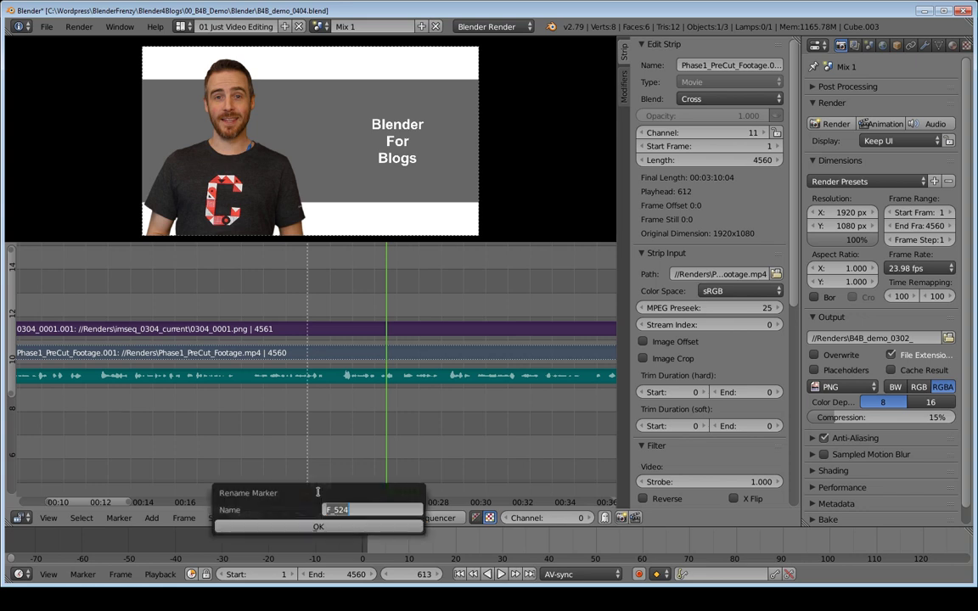
type("Original Footage")
key("Return")
key("Return")
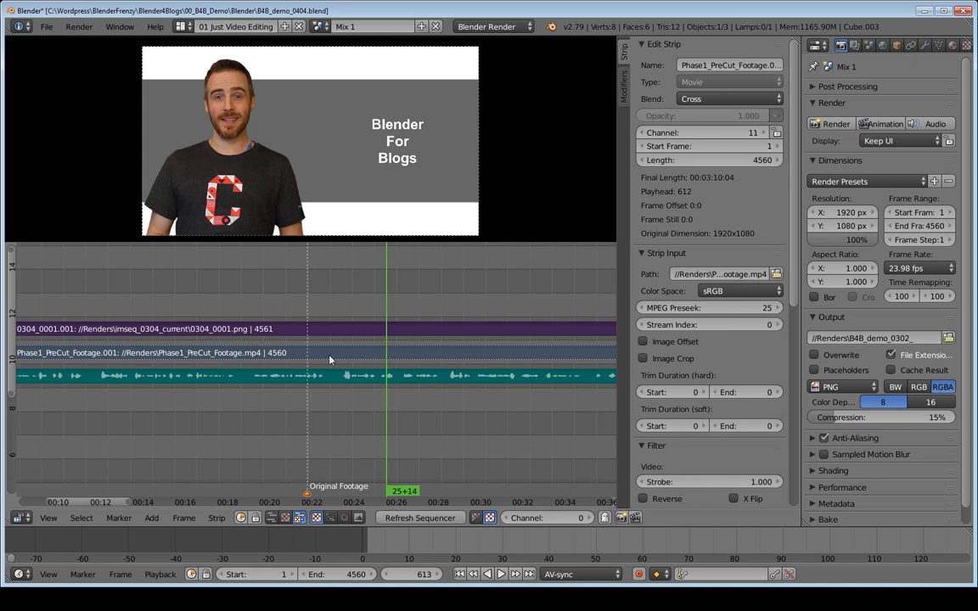
Find the Original Footage marker among the strips and play the footage following it up to about 25 seconds.
middle_click_drag(330, 360, 372, 432, "ctrl")
scroll(367, 443, "down", 3, "ctrl")
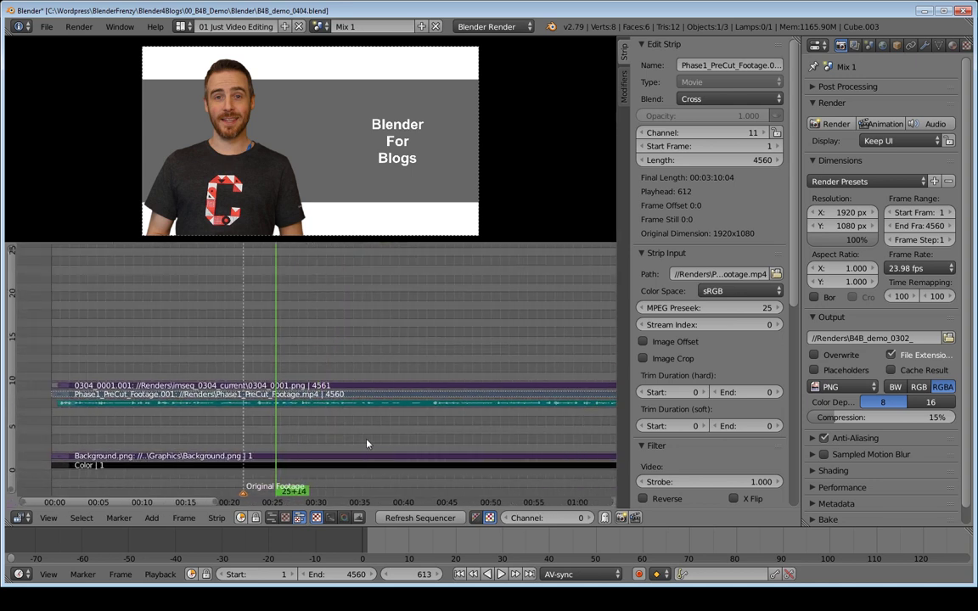
left_click(497, 426)
middle_click_drag(496, 426, 419, 456, "ctrl")
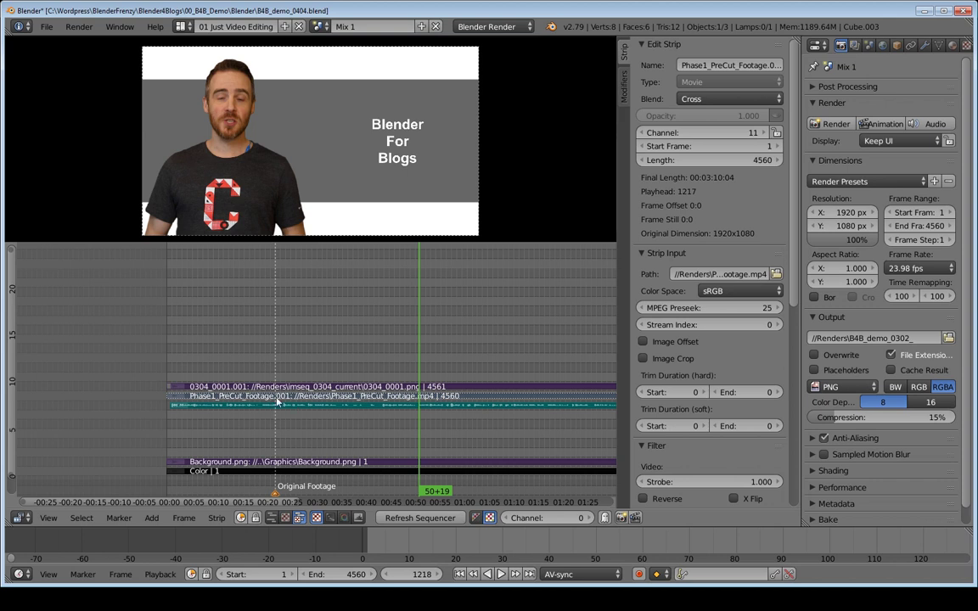
middle_click_drag(285, 422, 432, 418)
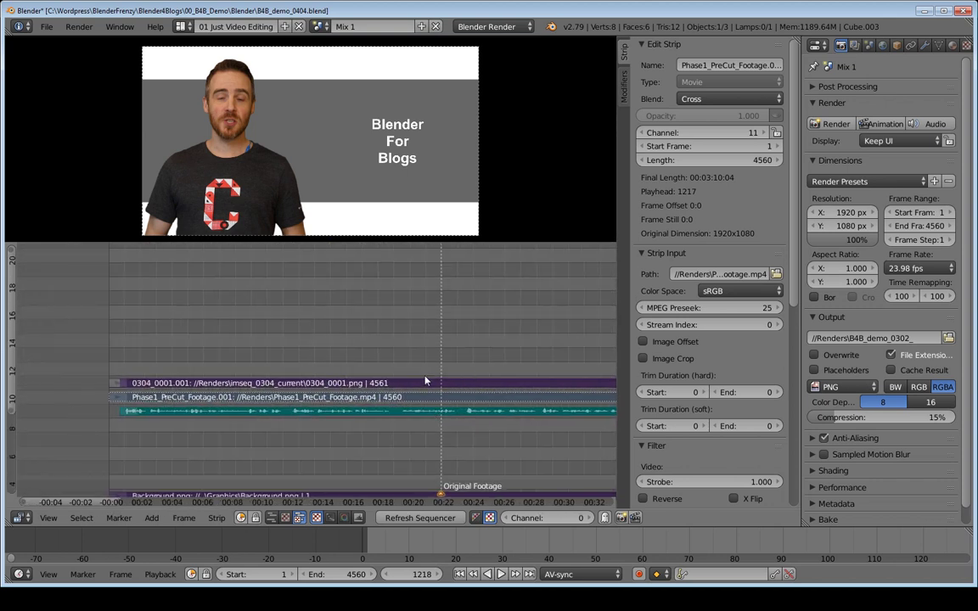
key("shift+b")
left_click_drag(413, 339, 567, 449)
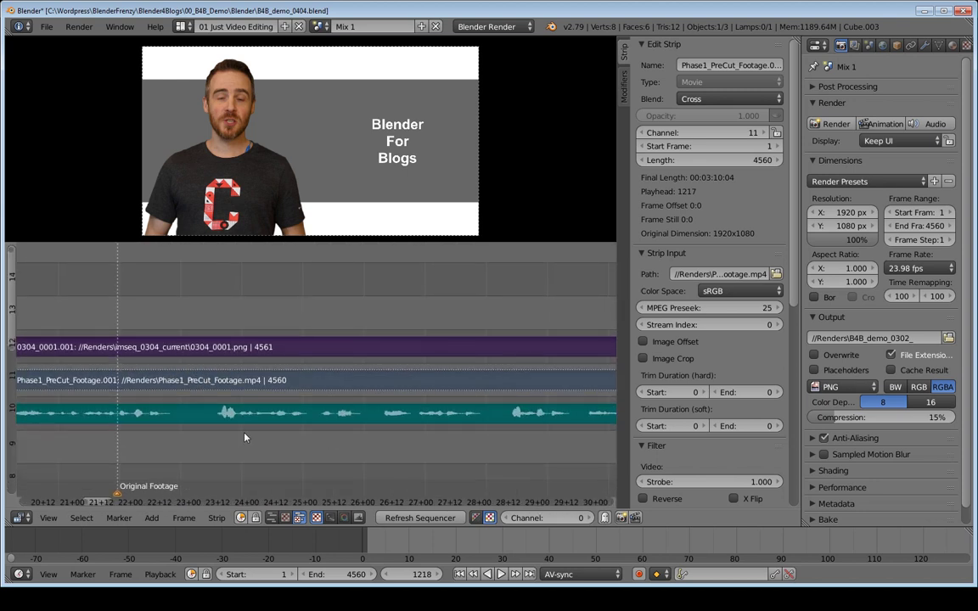
left_click(183, 456)
key("alt+a")
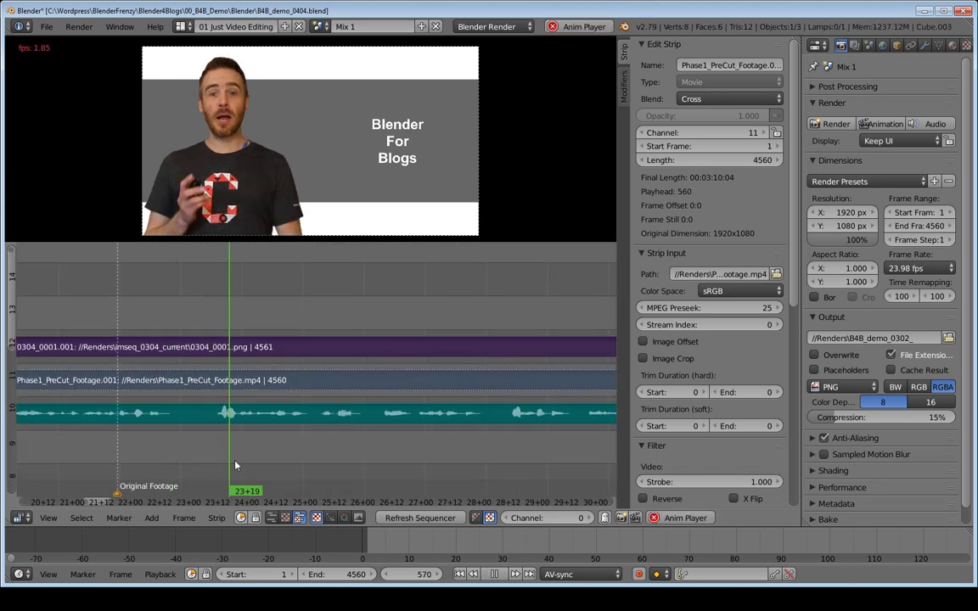
key("alt+a")
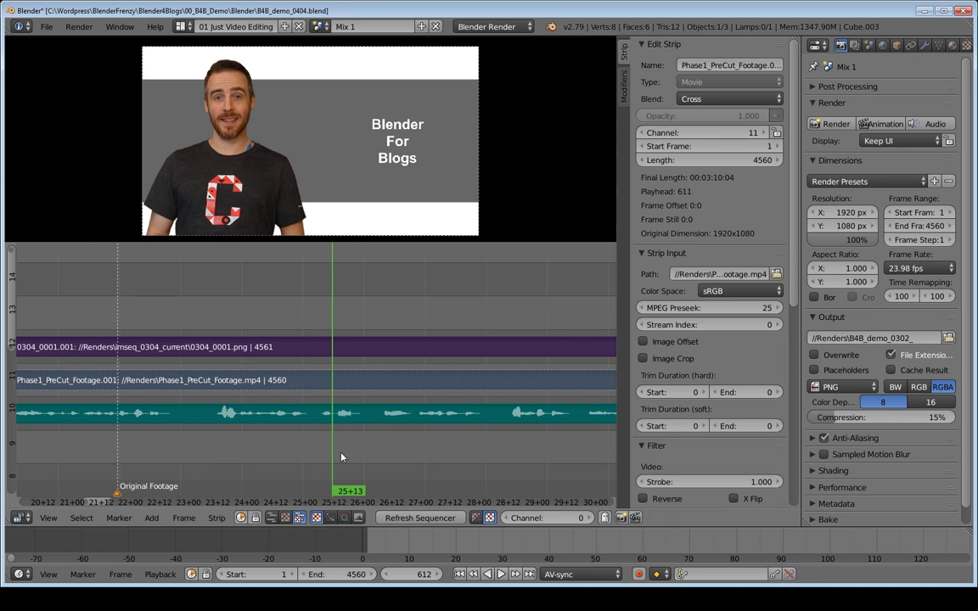
Set the sequencer preview's proxy render size to 25%.
scroll(681, 352, "down", 8)
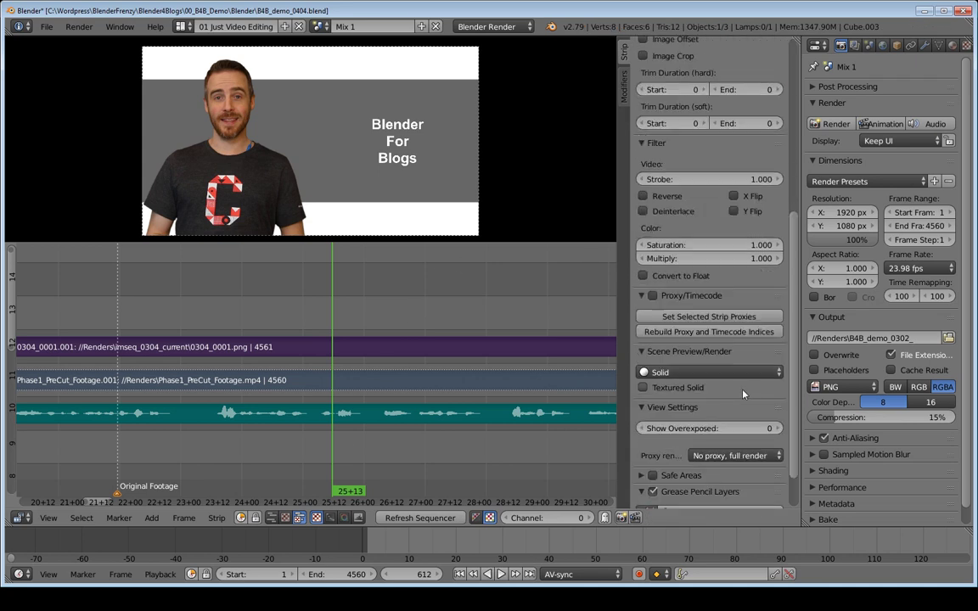
left_click(722, 455)
left_click(713, 455)
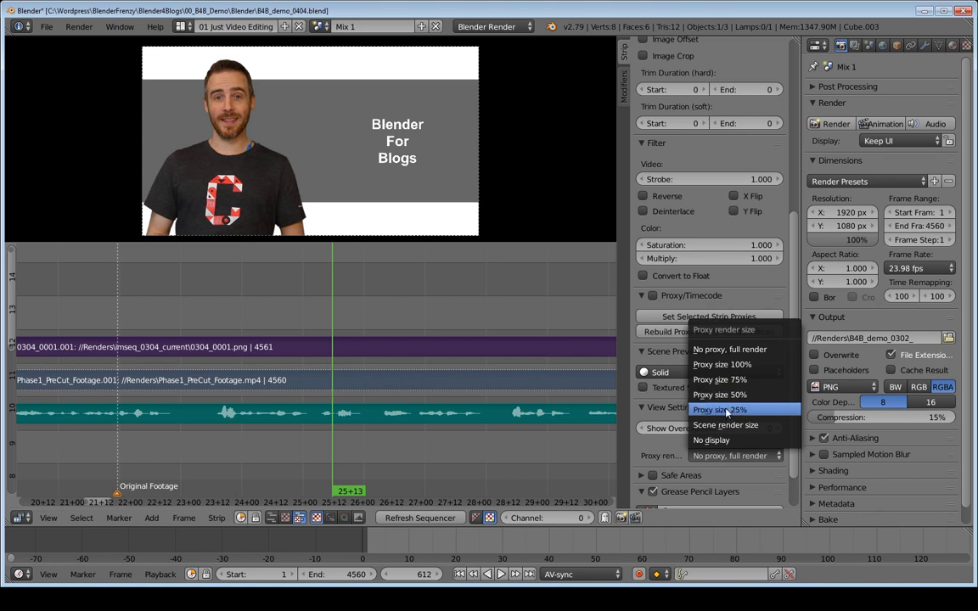
left_click(653, 368)
Set the scene's render resolution percentage to 50%.
left_click(844, 240)
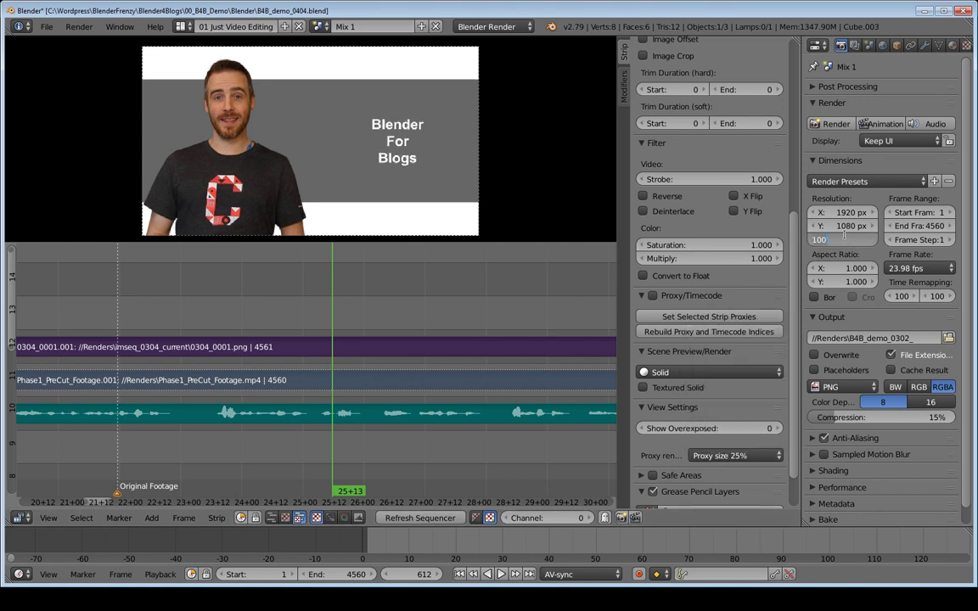
type("50")
key("Return")
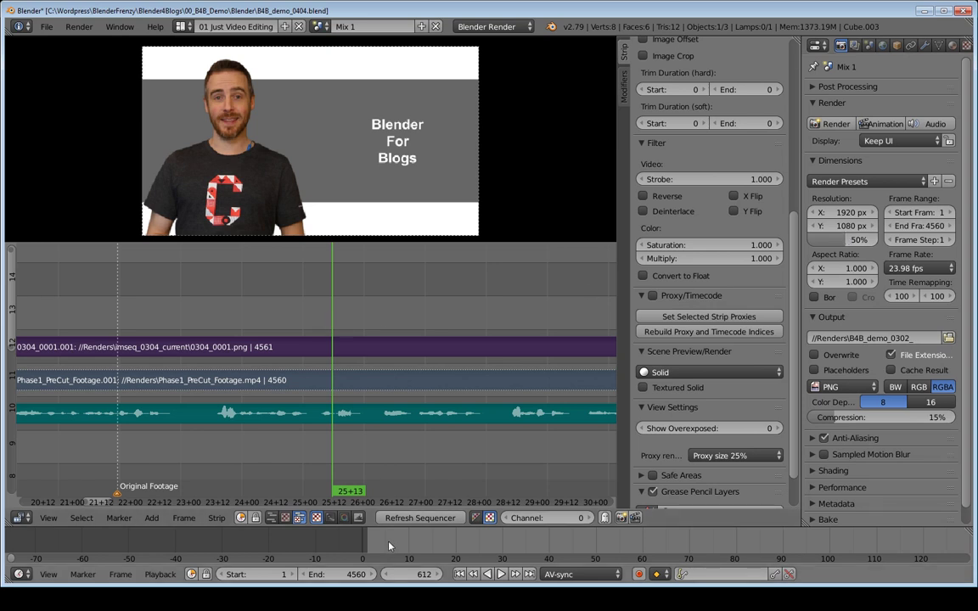
Play the footage from 24+02 to about 25+16 to check playback with the reduced preview quality.
left_click(249, 450)
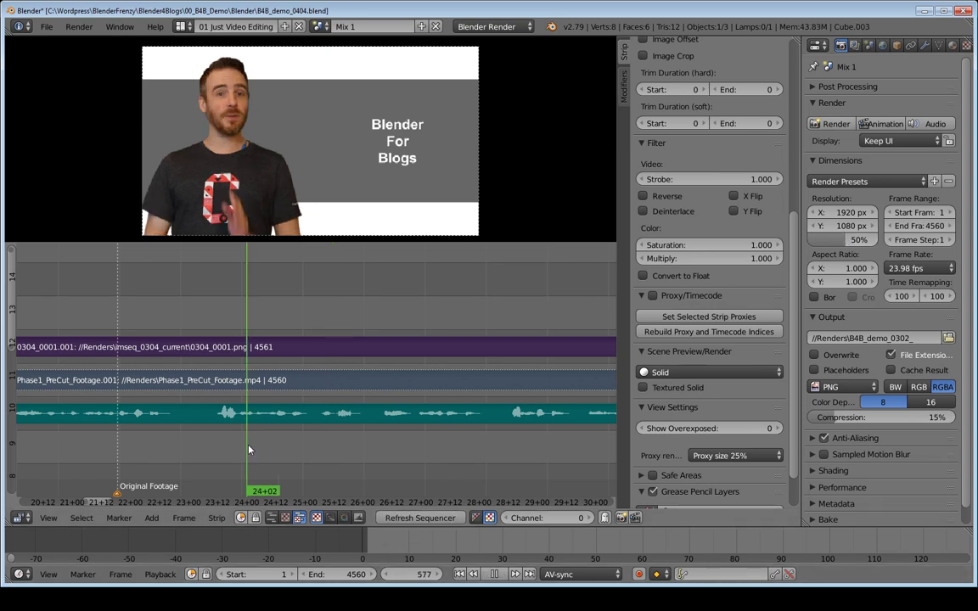
key("alt+a")
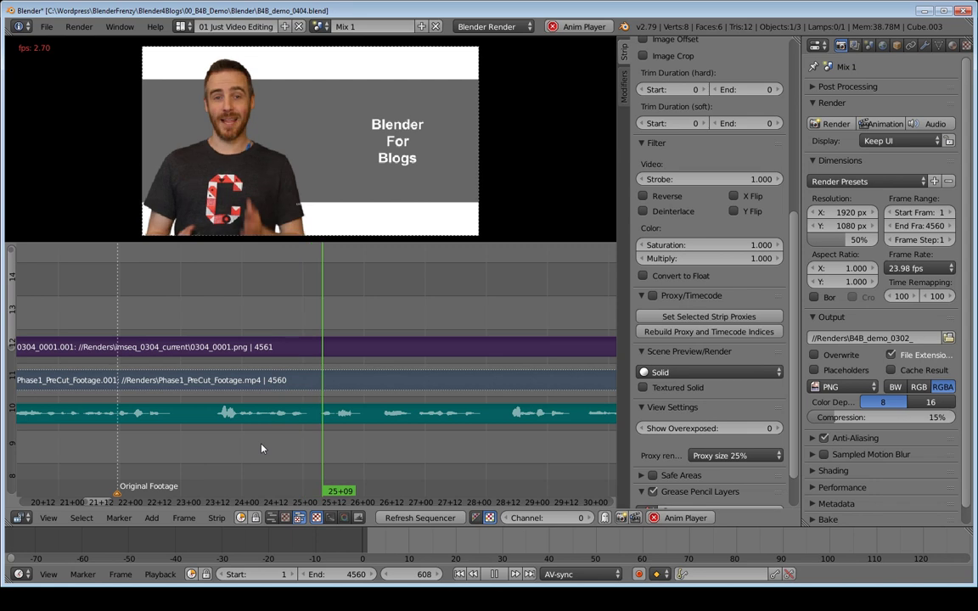
key("alt+a")
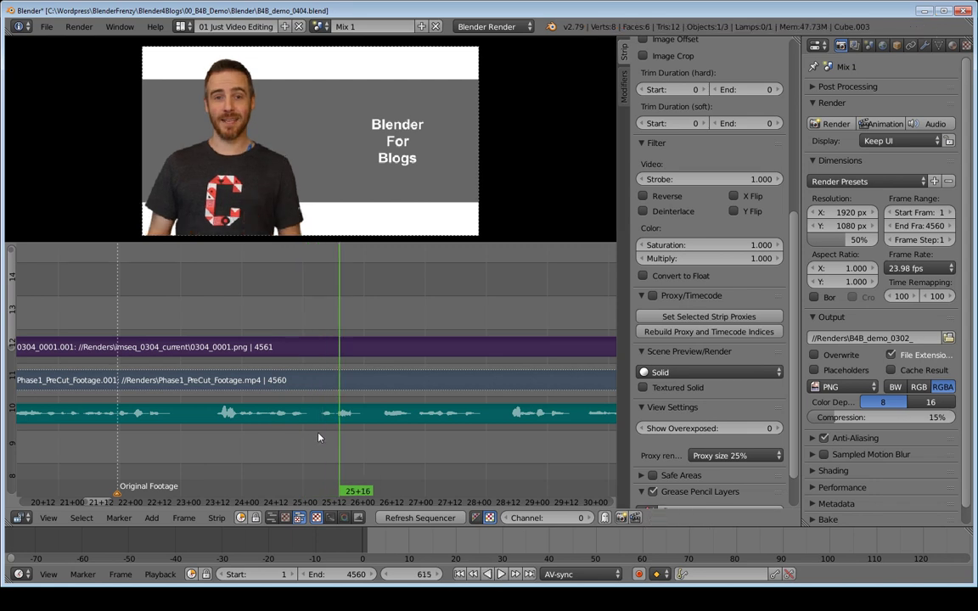
Step through the footage frame by frame, forward and back, around 26 seconds.
key("Right")
key("Right")
key("Right")
key("Right")
key("Right")
key("Right")
key("Right")
key("Right")
key("Right")
key("Right")
key("Right")
key("Right")
key("Right")
key("Right")
key("Right")
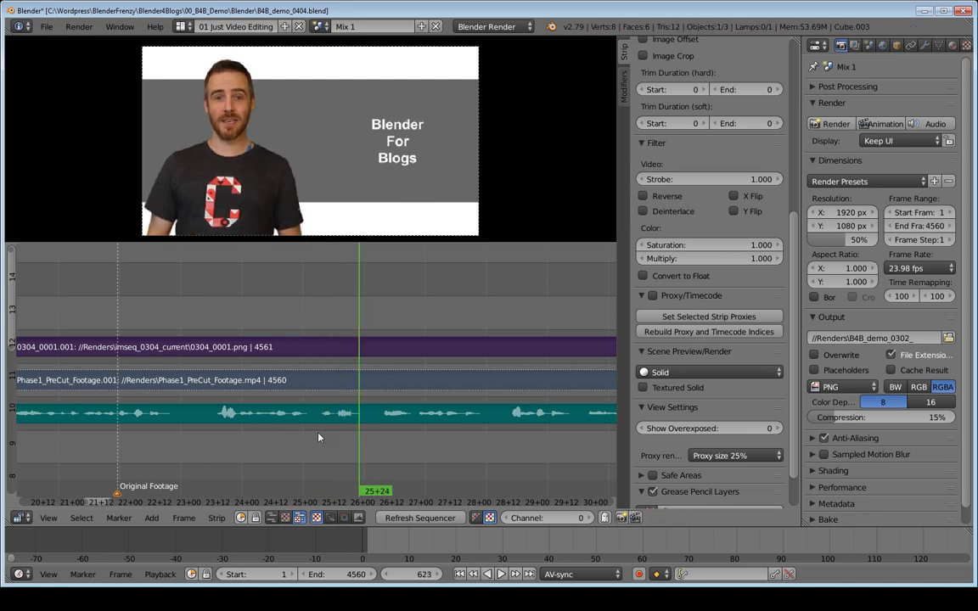
key("Left")
key("Left")
key("Left")
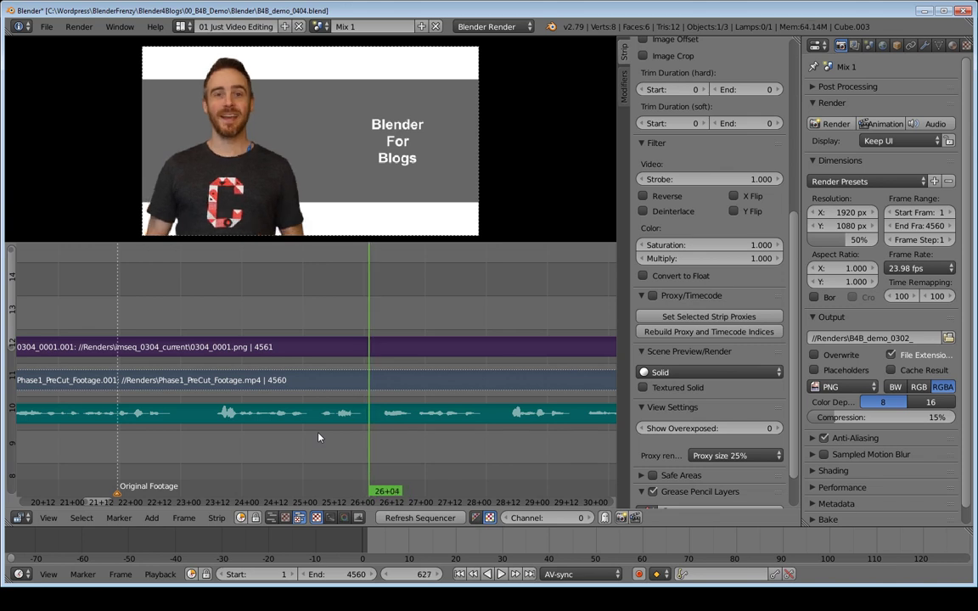
Add a timeline marker at 26+04 and rename it BOOP!
middle_click_drag(387, 415, 353, 414)
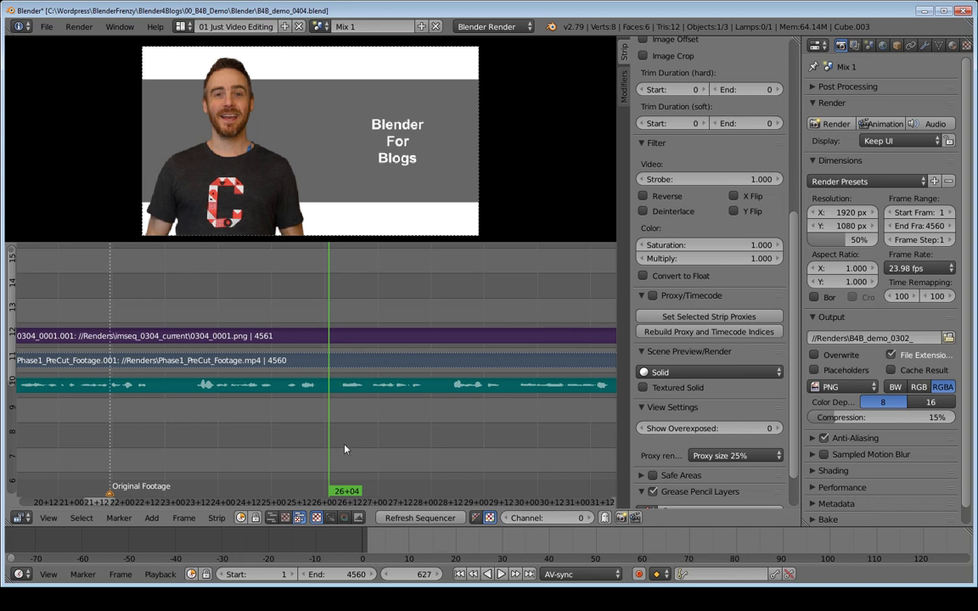
key("m")
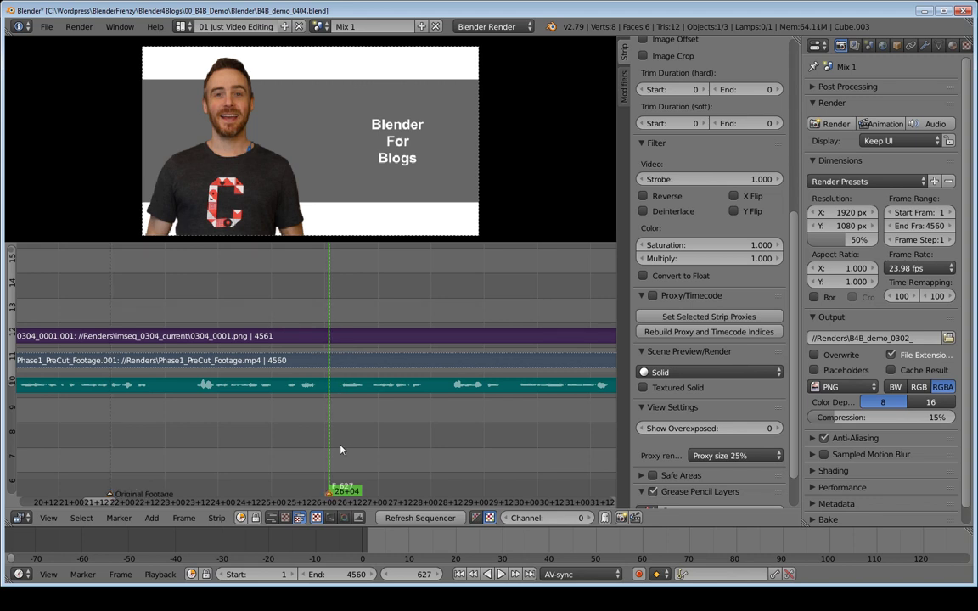
key("ctrl+m")
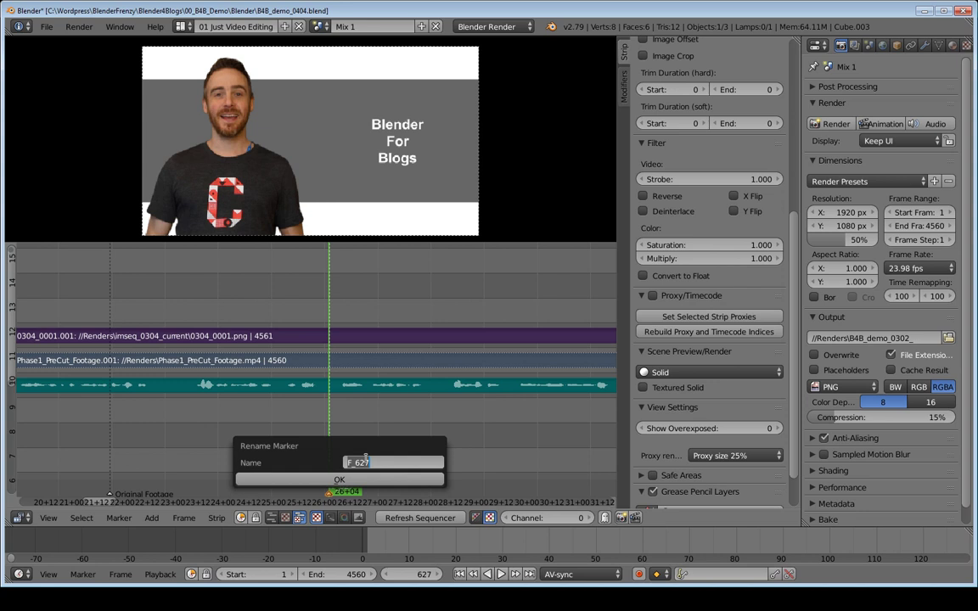
type("BOOP!")
key("Return")
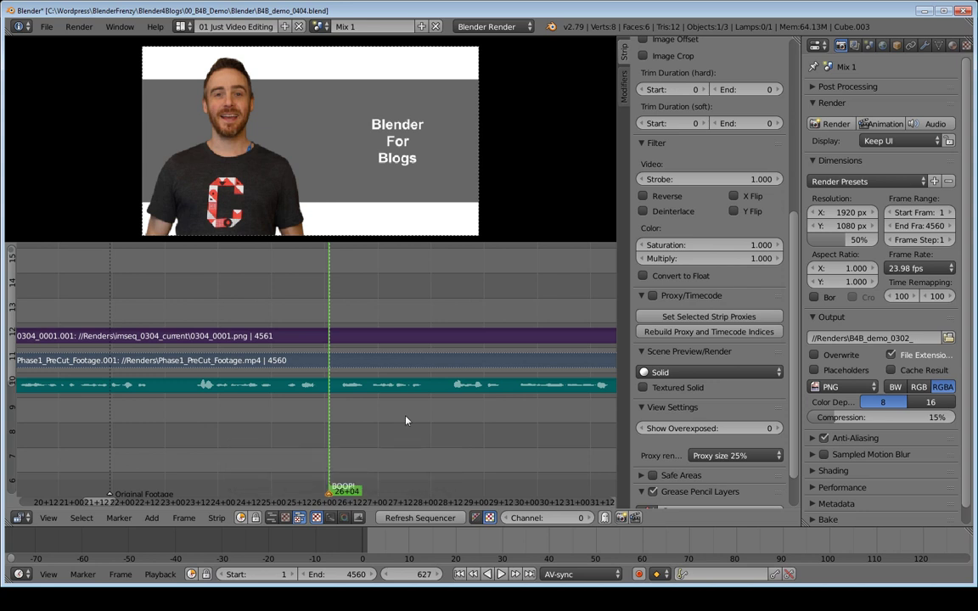
Move the playhead to 29+02, past the BOOP! marker, and jump back to the previous marker.
left_click(478, 452)
middle_click_drag(340, 458, 280, 497, "ctrl")
middle_click_drag(374, 435, 232, 432)
scroll(232, 432, "down", 4)
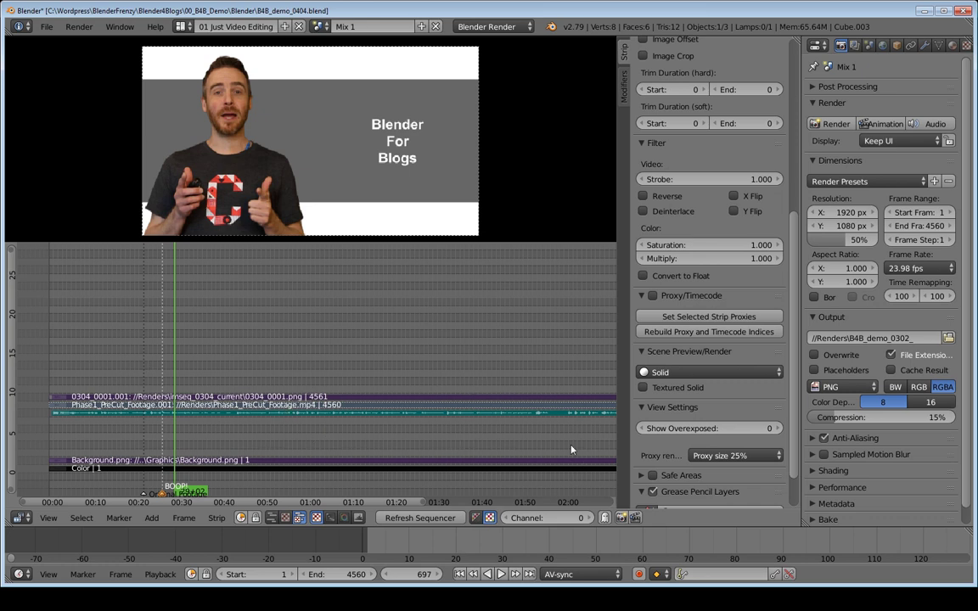
middle_click_drag(572, 450, 533, 426)
middle_click_drag(241, 451, 363, 386)
middle_click_drag(304, 415, 373, 372, "ctrl")
scroll(356, 406, "up", 2)
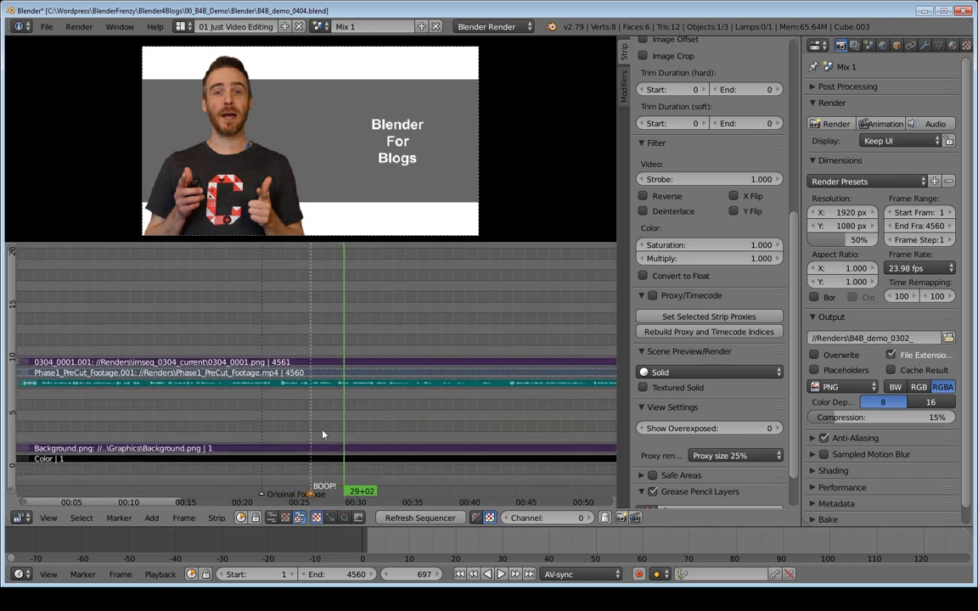
scroll(289, 386, "up", 2)
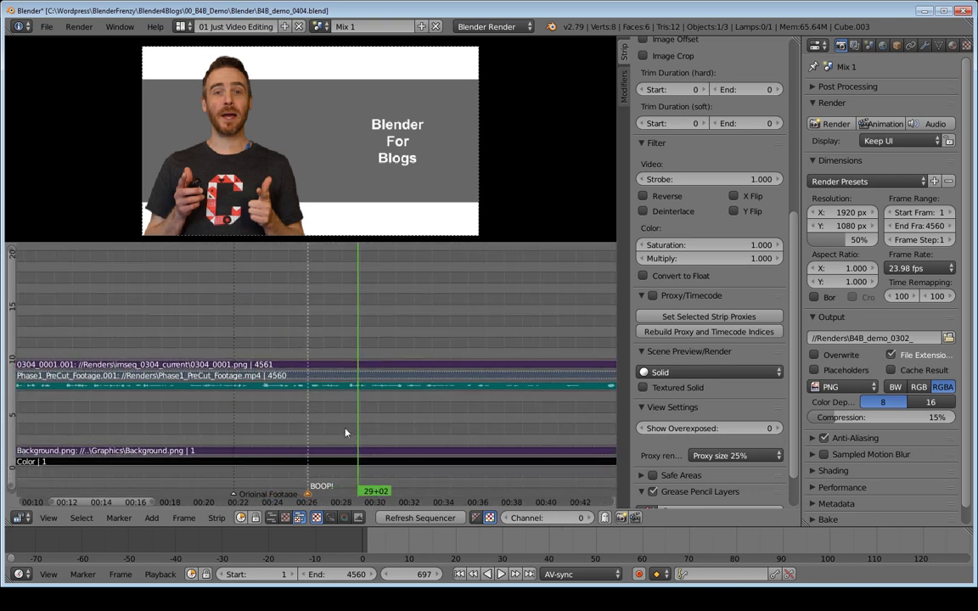
left_click(119, 519)
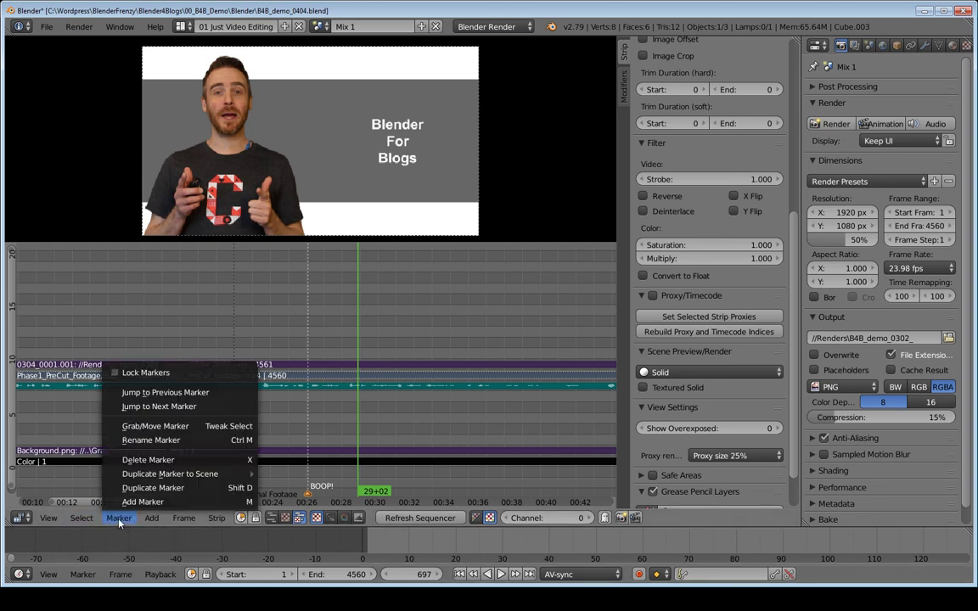
left_click(164, 393)
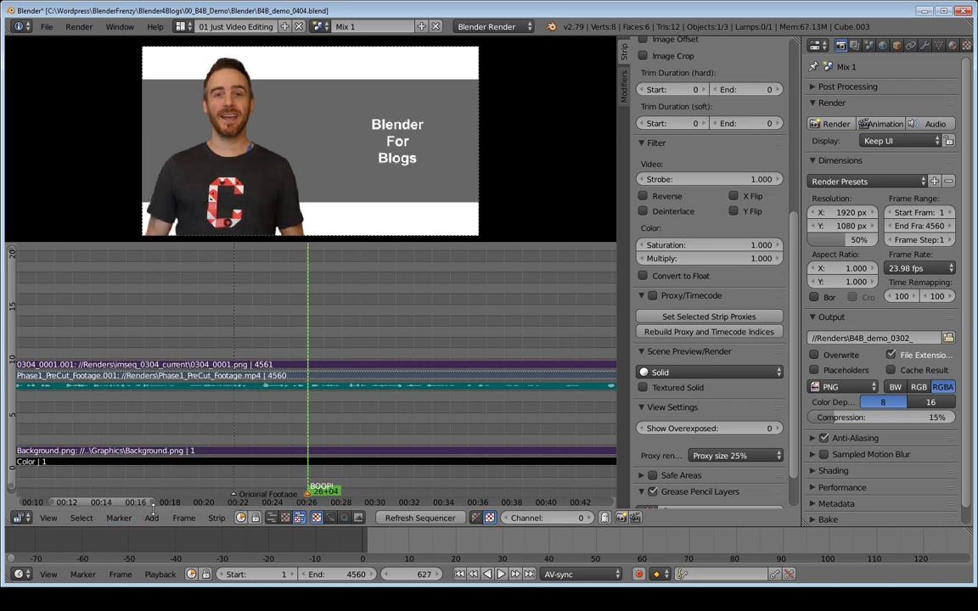
Jump the playhead back and forth between the Original Footage and BOOP! markers.
left_click(118, 520)
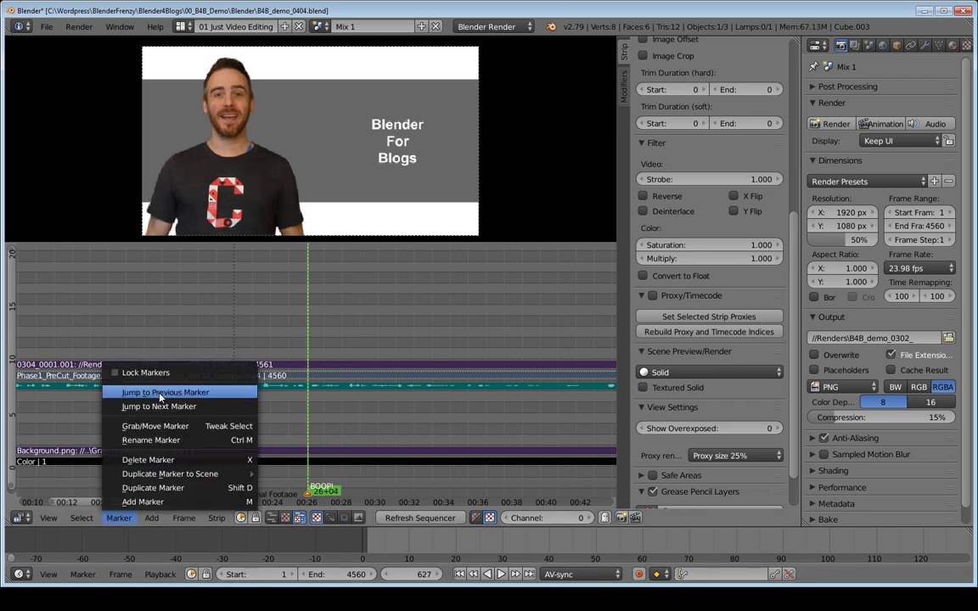
left_click(143, 393)
left_click(131, 518)
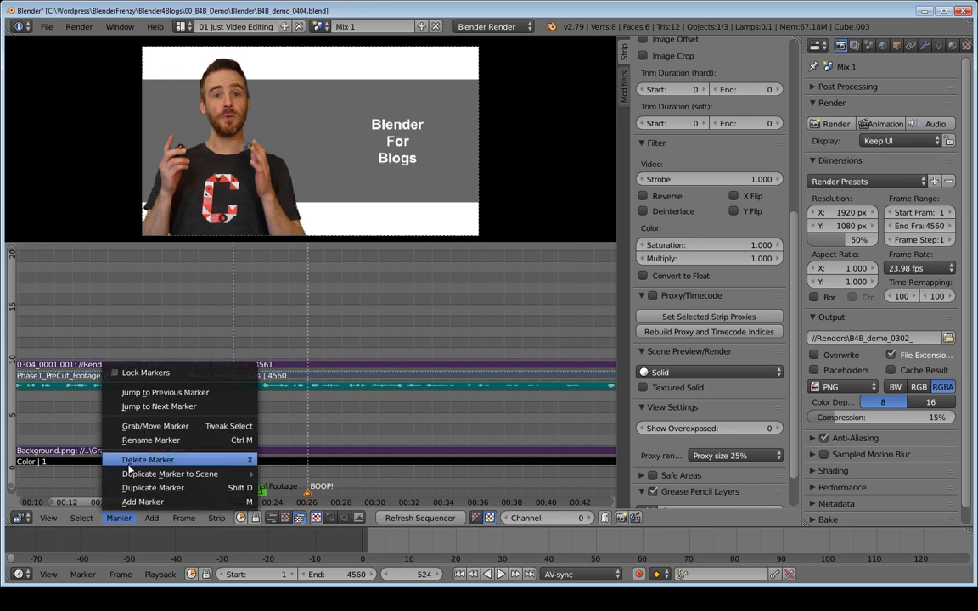
left_click(153, 409)
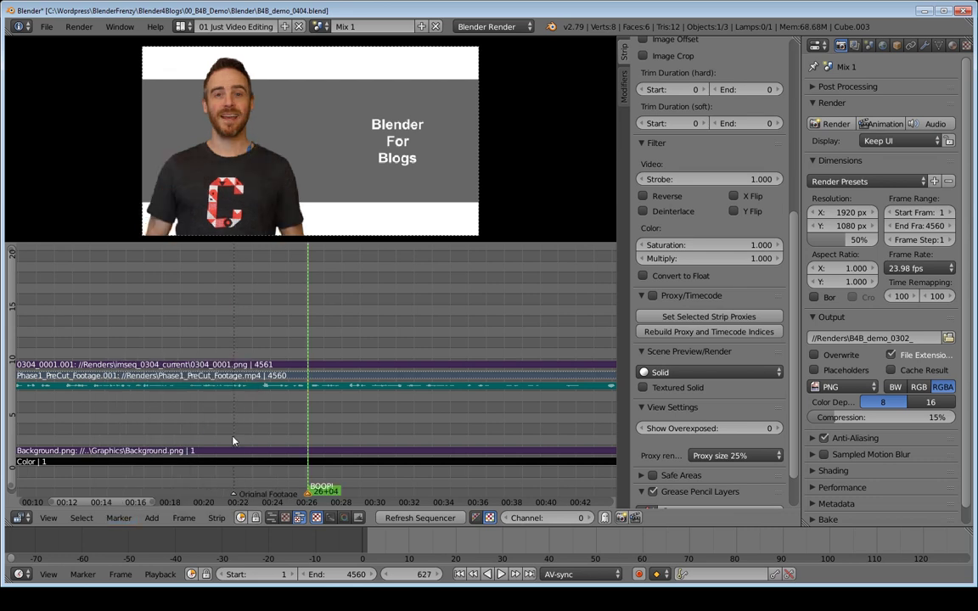
left_click(119, 521)
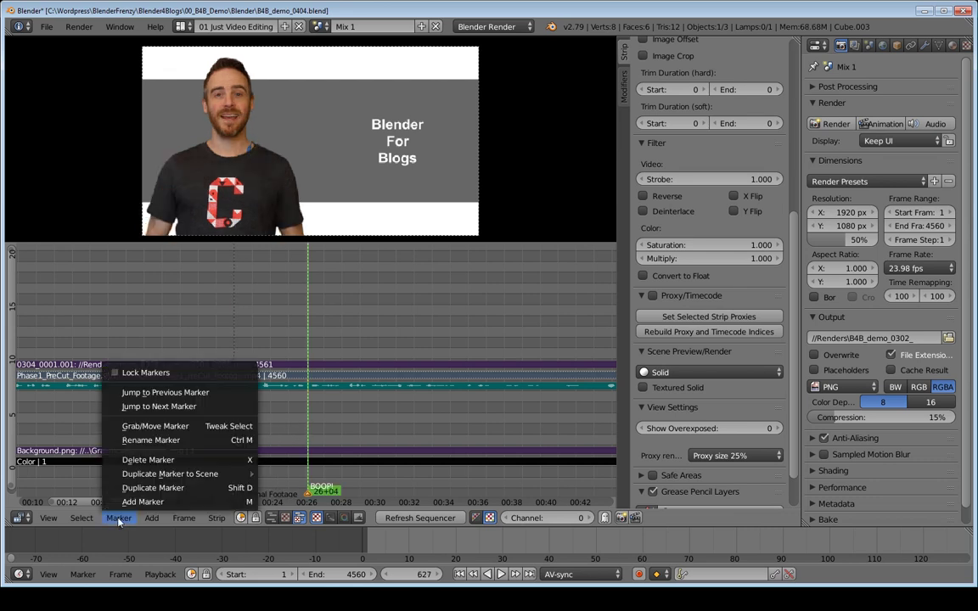
left_click(145, 394)
left_click(119, 518)
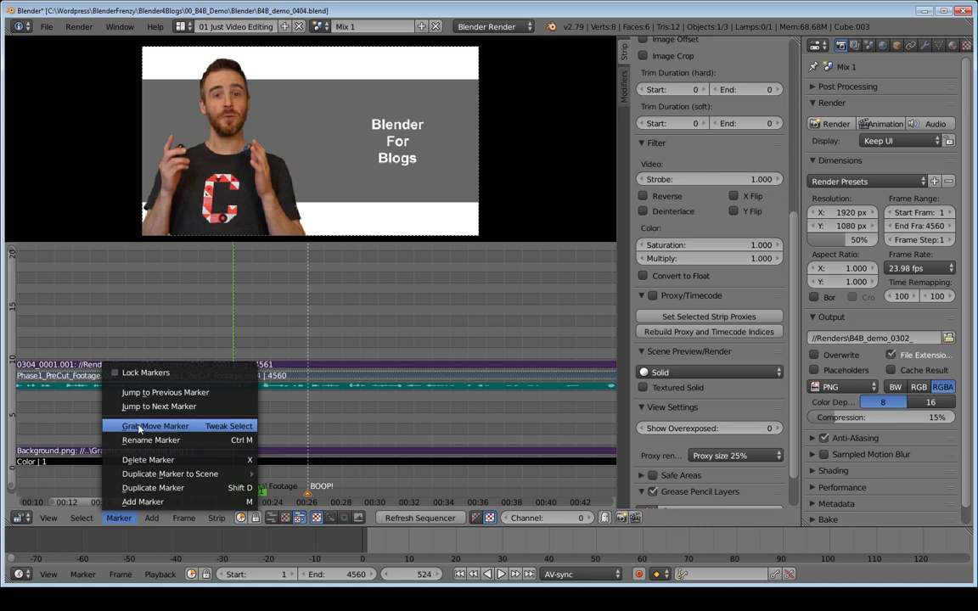
left_click(115, 525)
left_click(128, 406)
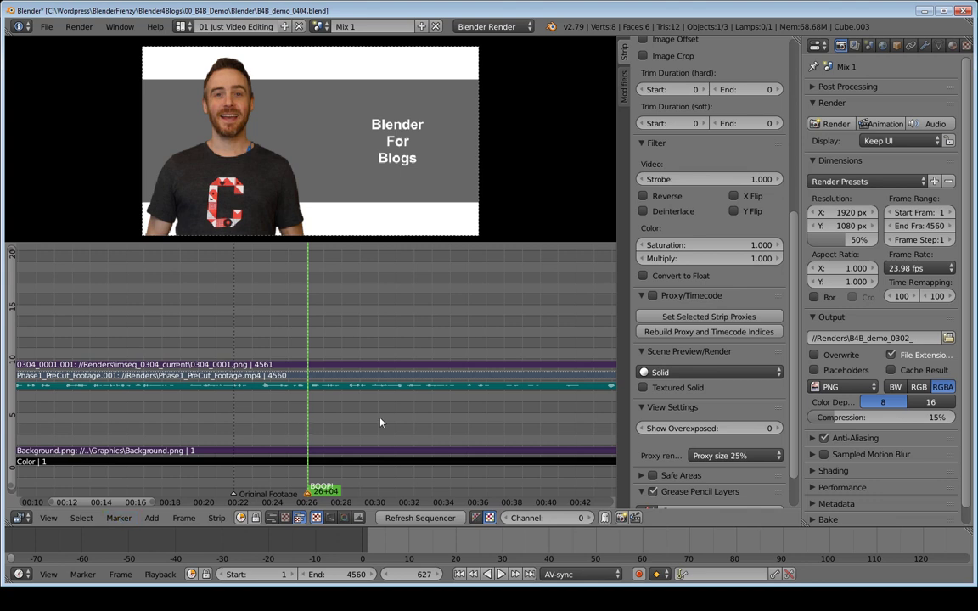
scroll(310, 427, "down", 4)
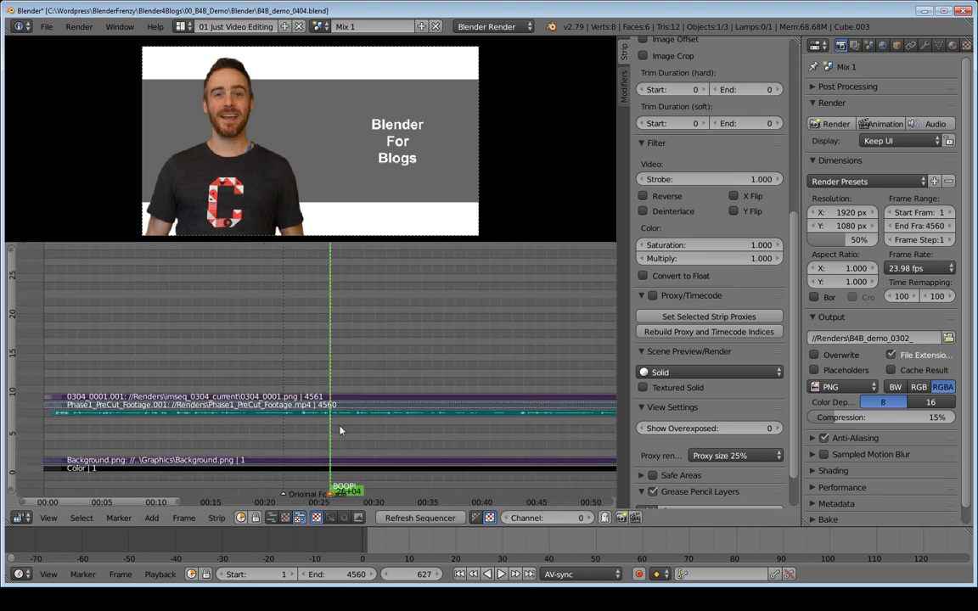
scroll(365, 431, "down", 5)
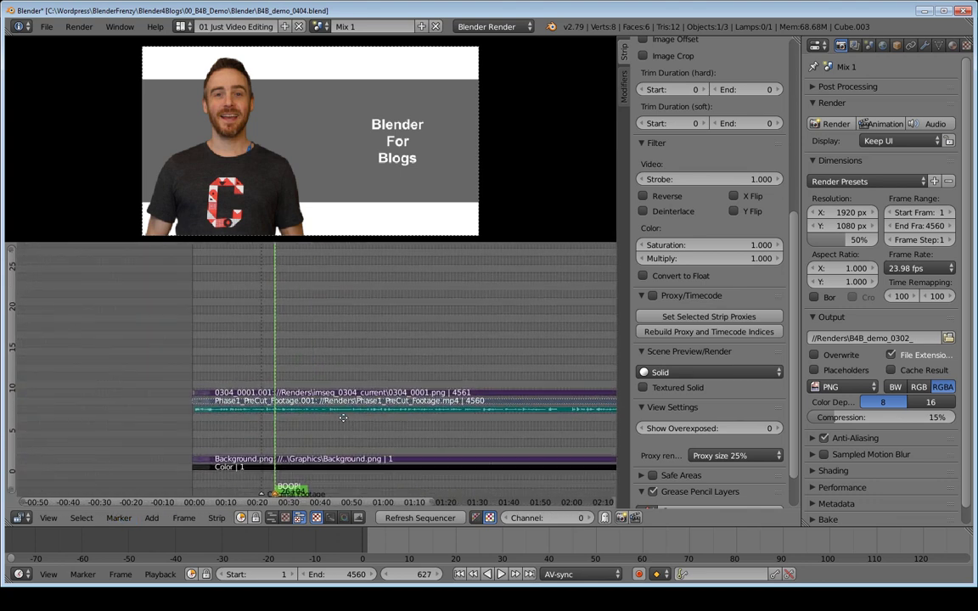
middle_click_drag(360, 425, 391, 417)
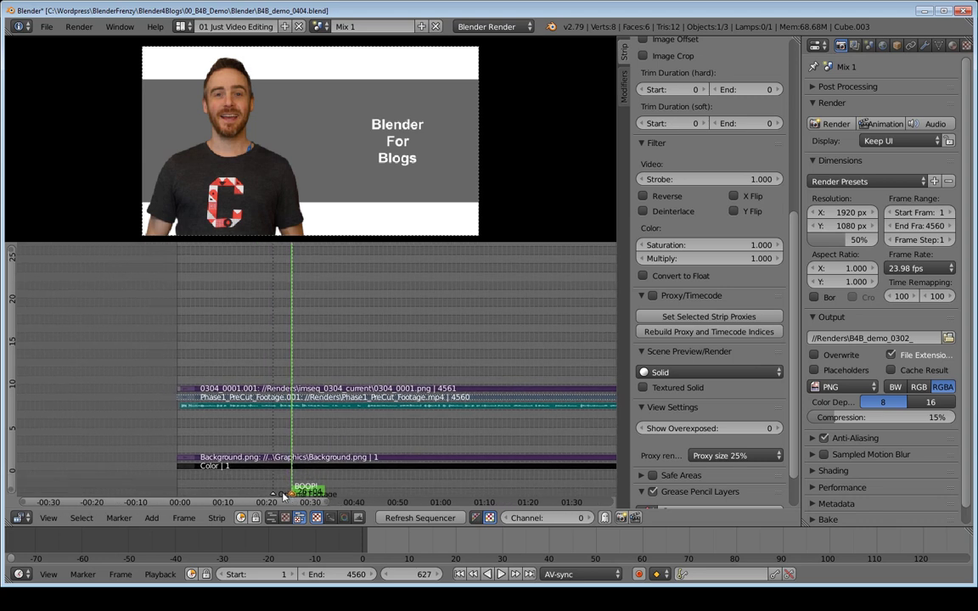
left_click_drag(273, 496, 272, 496)
key("Escape")
Zoom the sequencer in on the strips around the BOOP! marker and advance the playhead just past it to 26+06.
scroll(393, 379, "down", 3)
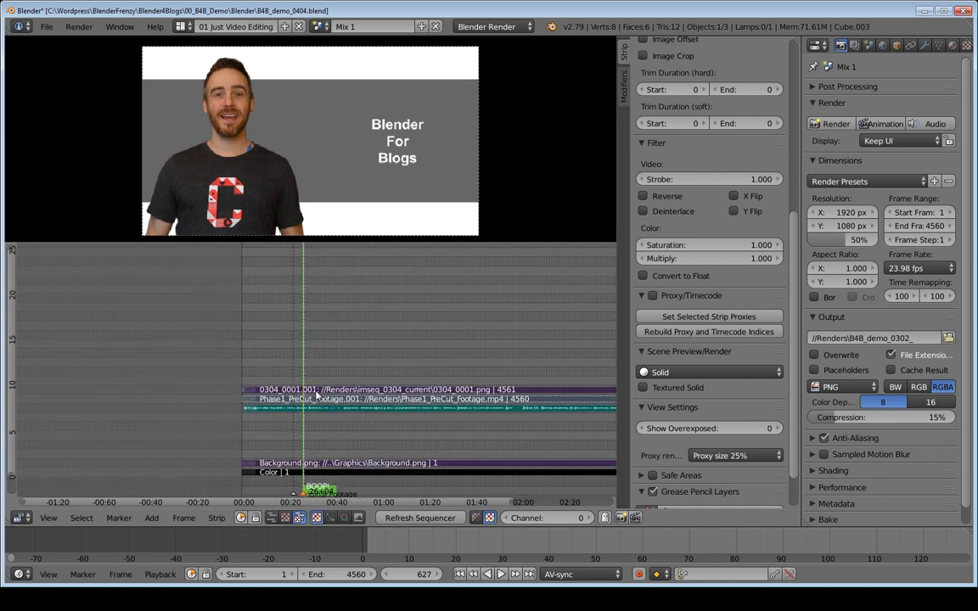
scroll(313, 458, "up", 3)
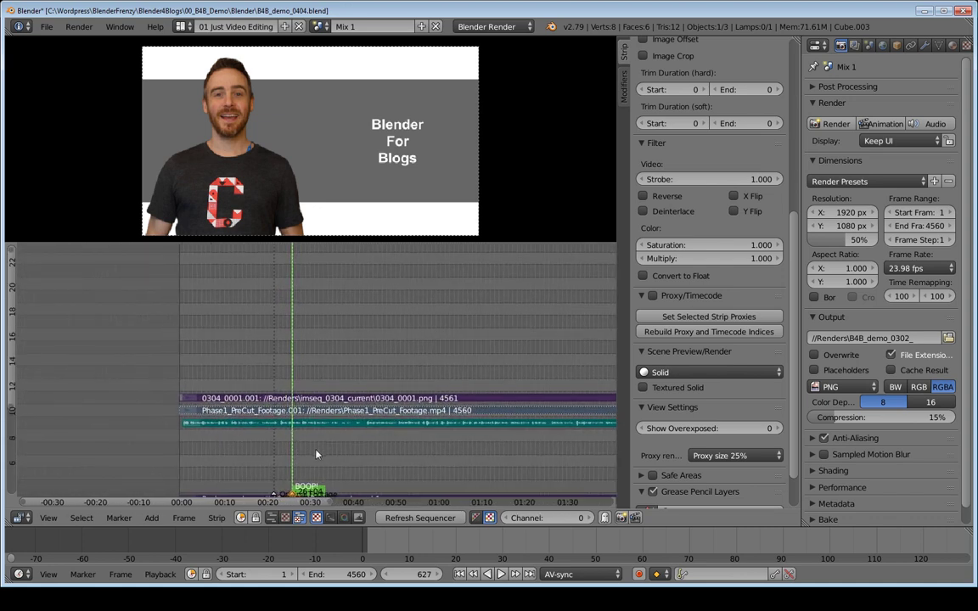
key("shift+b")
left_click_drag(267, 377, 317, 437)
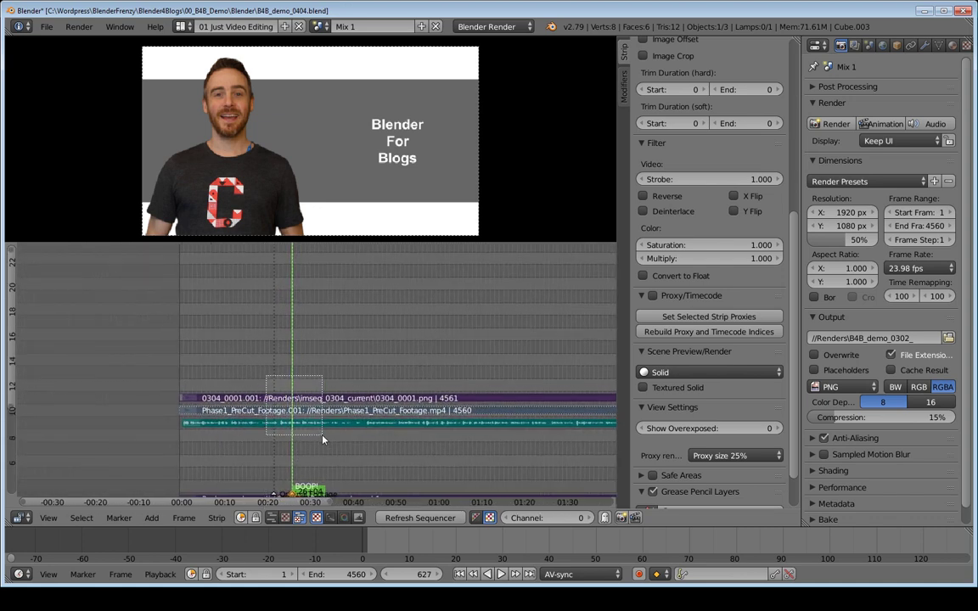
middle_click_drag(371, 439, 289, 474)
key("alt+a")
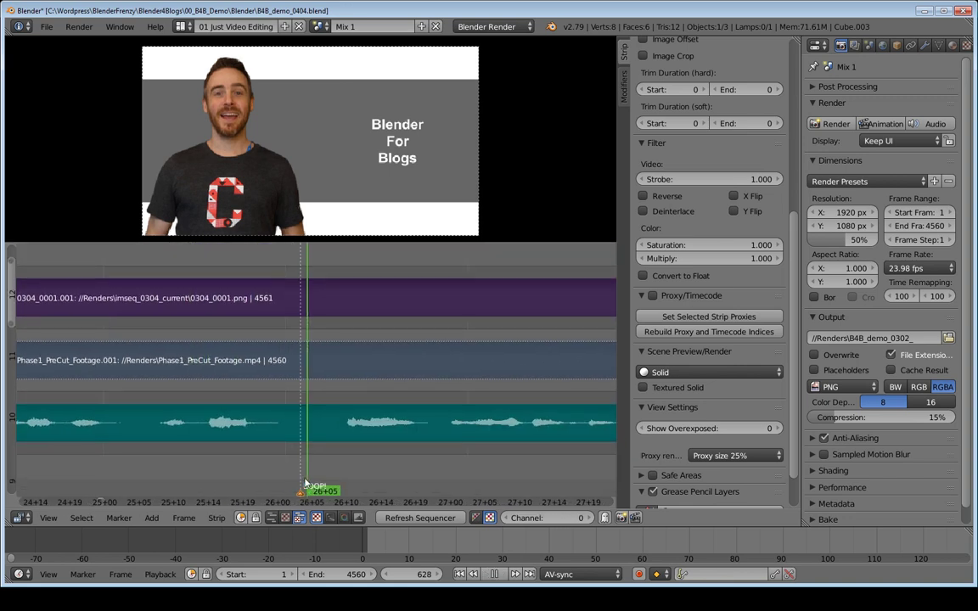
key("alt+a")
middle_click_drag(338, 431, 378, 456, "ctrl")
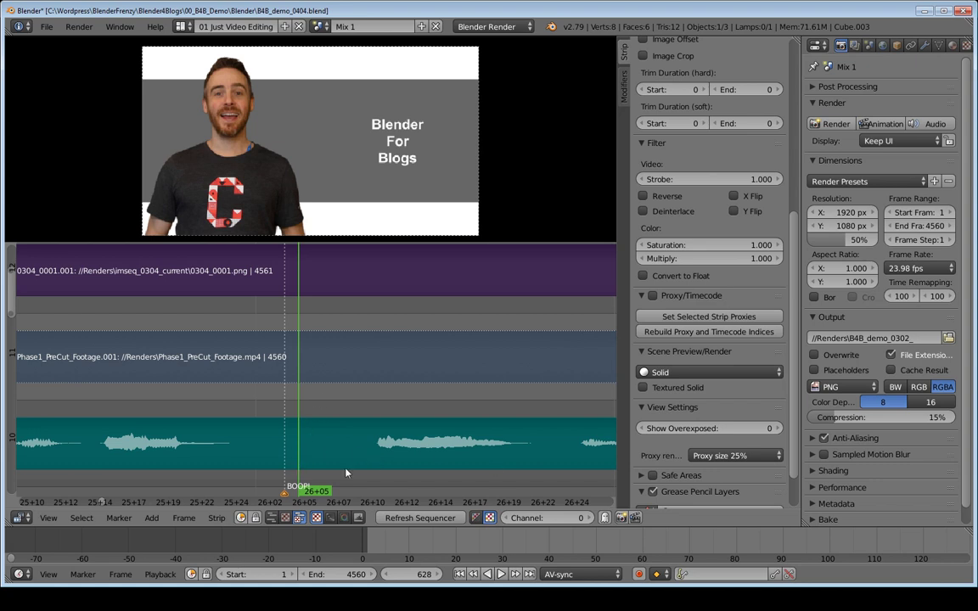
left_click(316, 479)
middle_click_drag(459, 484, 343, 211, "ctrl")
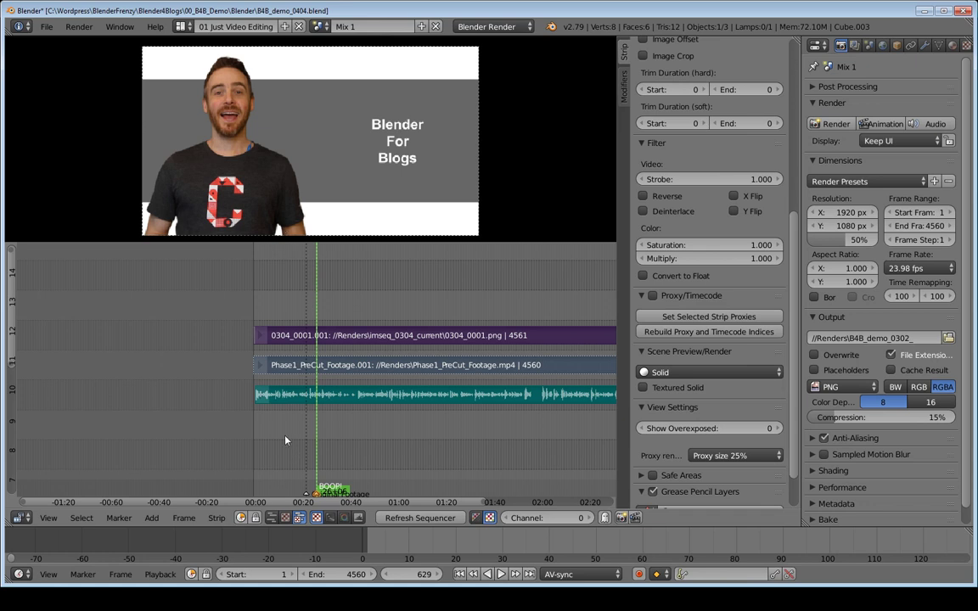
middle_click_drag(262, 451, 149, 498, "ctrl")
left_click(119, 518)
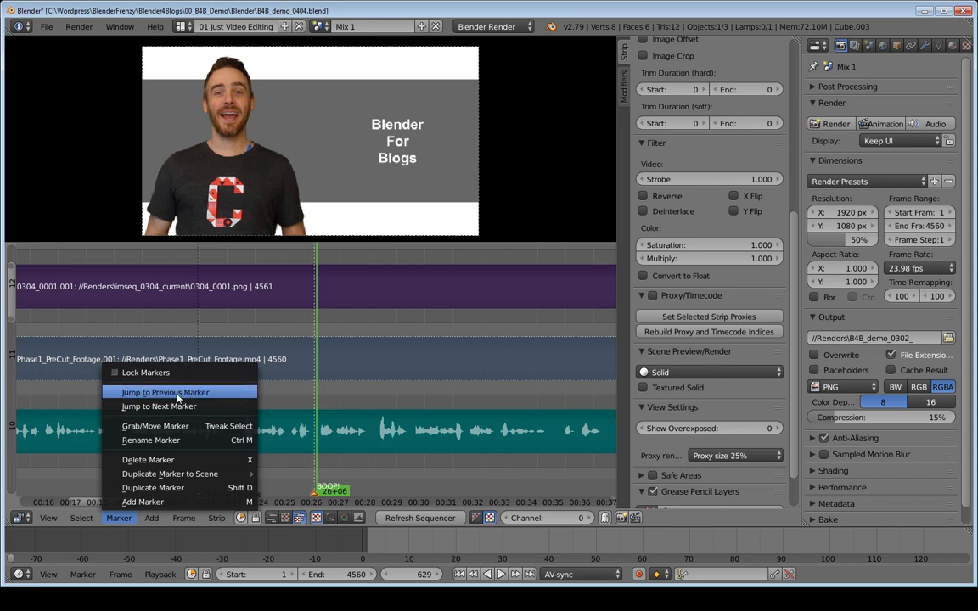
mouse_move(423, 382)
middle_mouse_down("ctrl")
mouse_move(392, 412)
mouse_move(289, 431)
mouse_move(382, 394)
mouse_move(353, 402)
middle_mouse_up("ctrl")
scroll(421, 442, "down", 2)
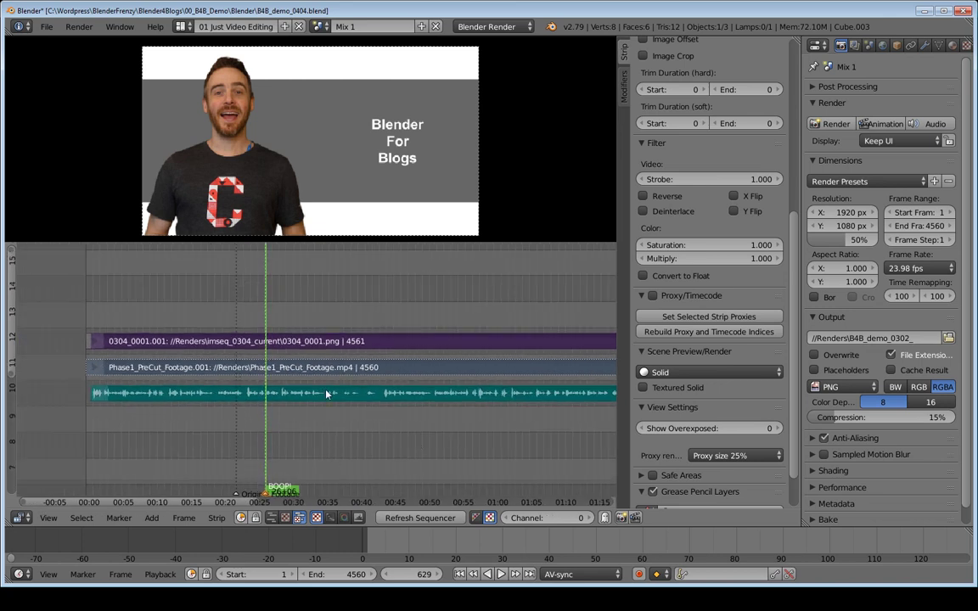
Select the Original Footage marker and switch the selection to the BOOP! marker.
key("Home")
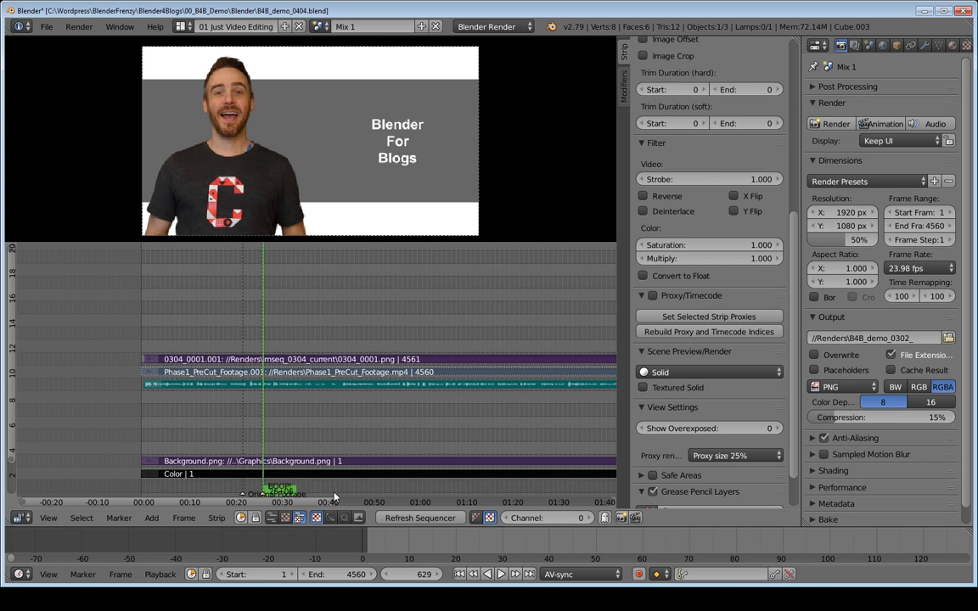
mouse_move(397, 487)
middle_mouse_down()
mouse_move(420, 478)
mouse_move(393, 469)
middle_mouse_up()
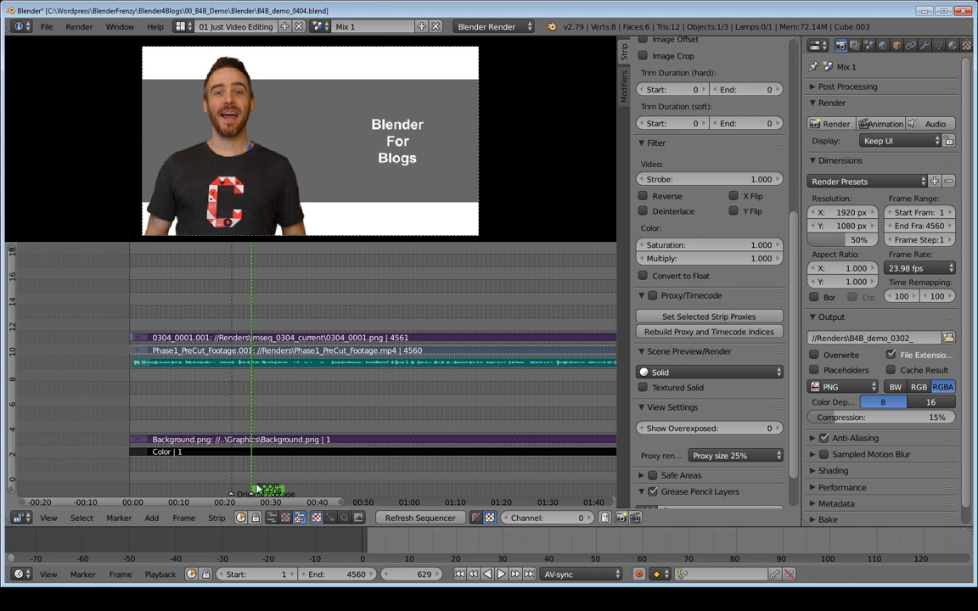
middle_click_drag(304, 481, 275, 480)
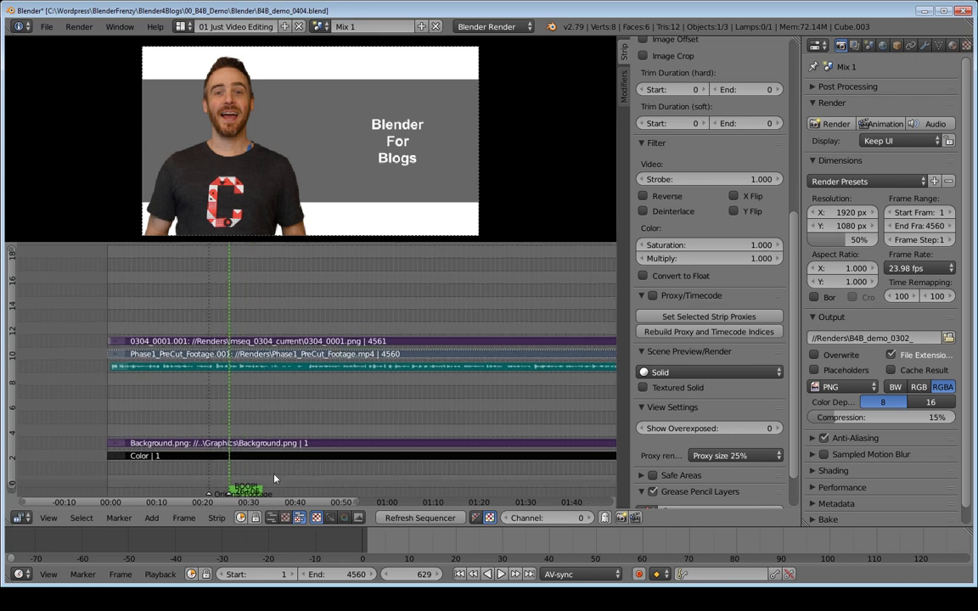
right_click(209, 495)
right_click(228, 495)
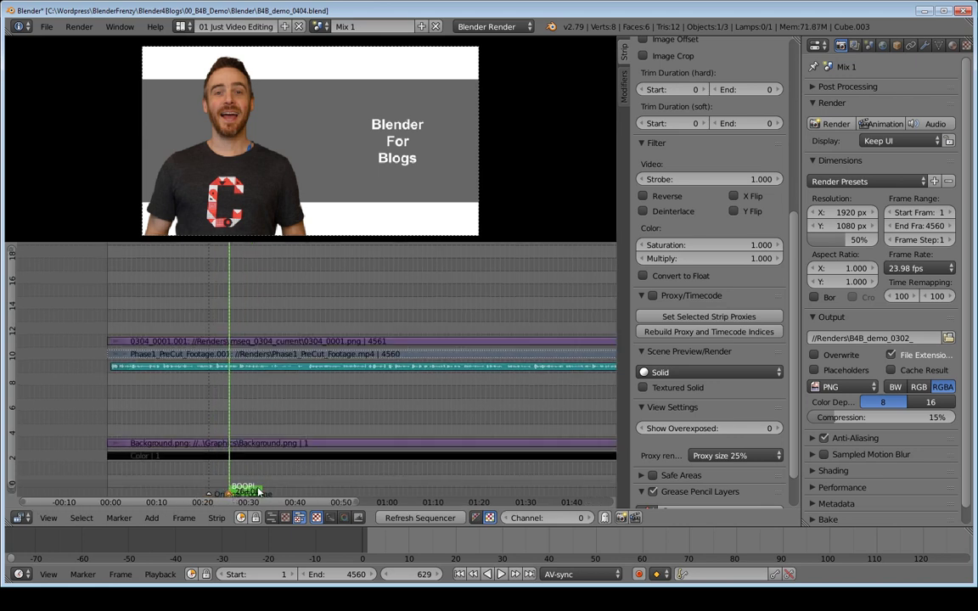
Move the playhead to 20+10, ahead of both markers, and jump to the next marker, Original Footage.
scroll(242, 401, "up", 1)
middle_click_drag(255, 396, 369, 366)
middle_click_drag(250, 323, 220, 353, "ctrl")
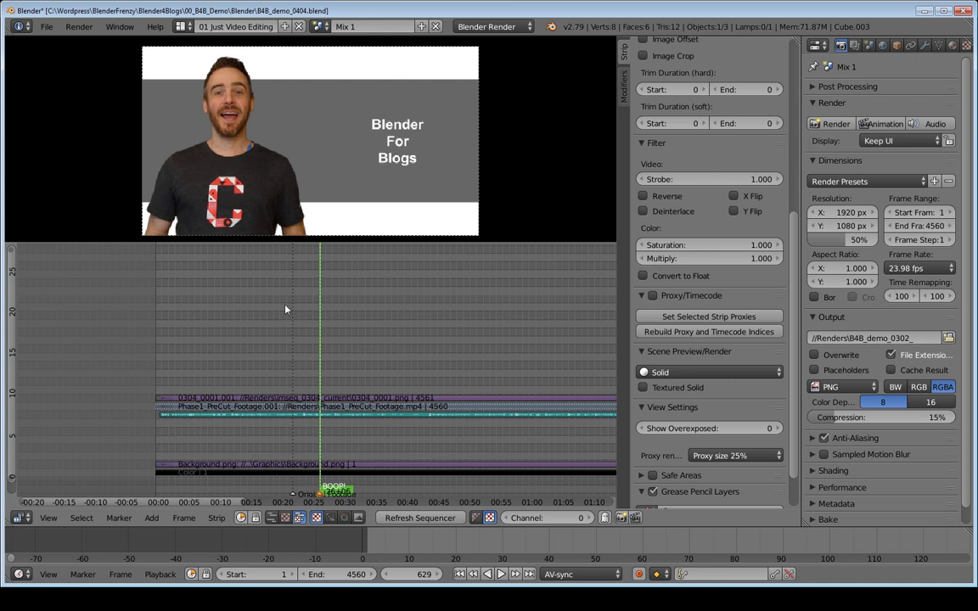
middle_click_drag(453, 374, 433, 354, "ctrl")
left_click(197, 375)
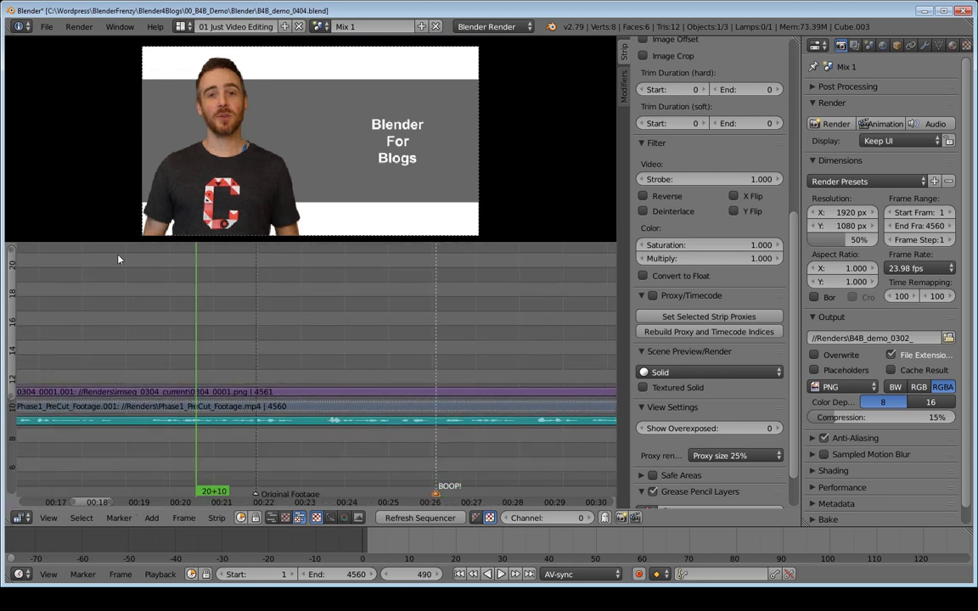
left_click(111, 516)
left_click(158, 406)
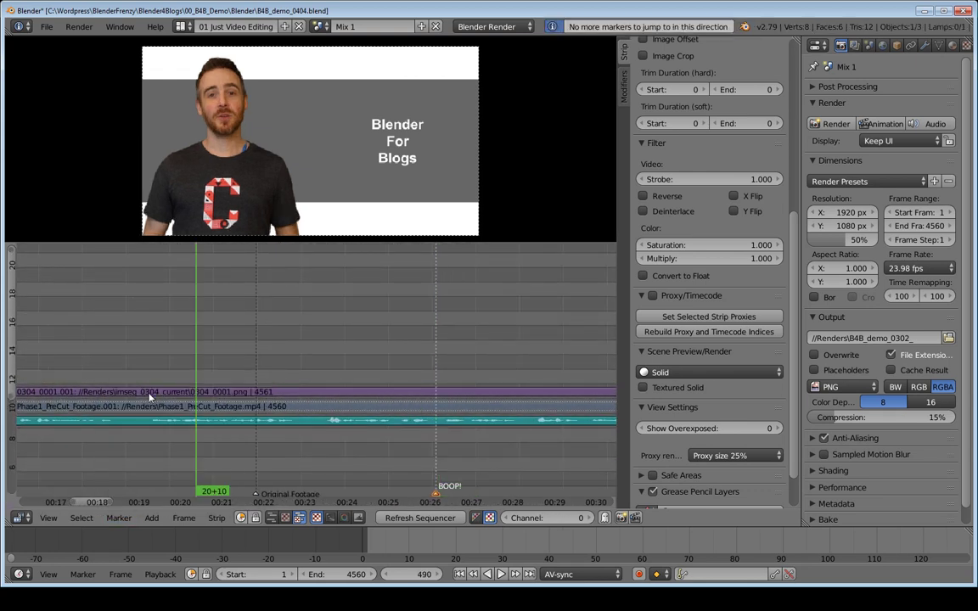
left_click(126, 517)
left_click(158, 405)
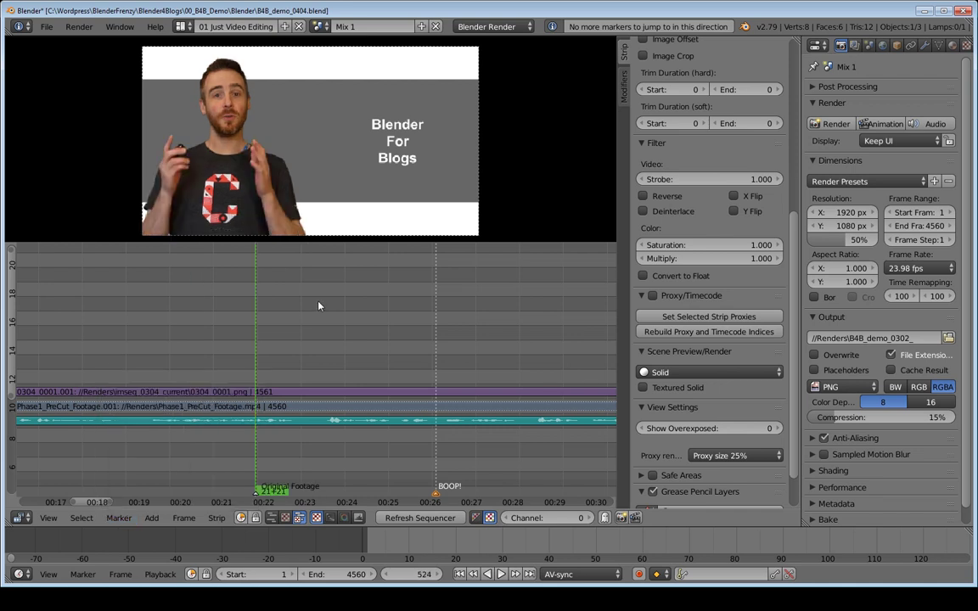
scroll(255, 322, "right", 2, "ctrl")
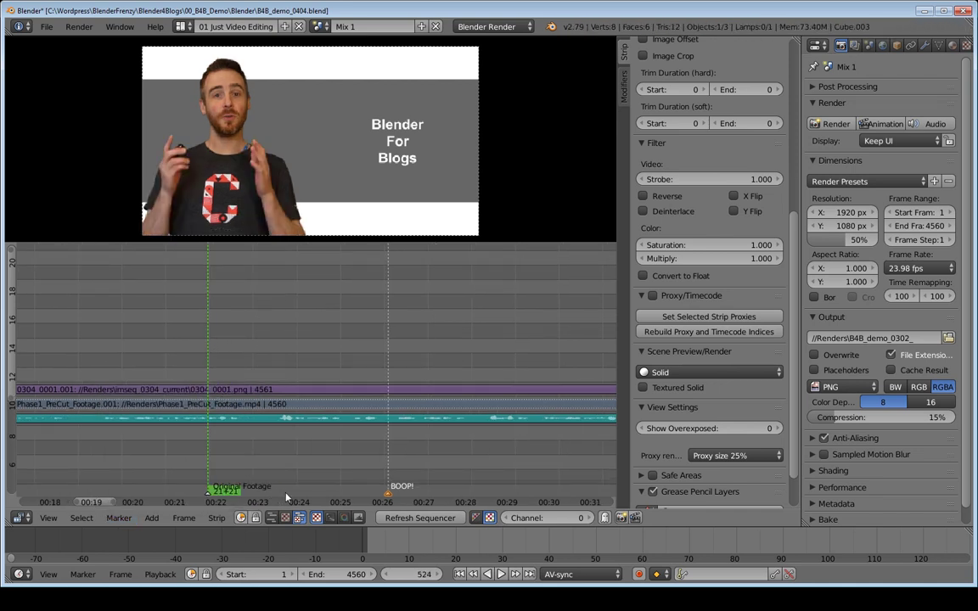
Select both timeline markers, Original Footage and BOOP!, and delete them.
key("a")
key("ctrl+a")
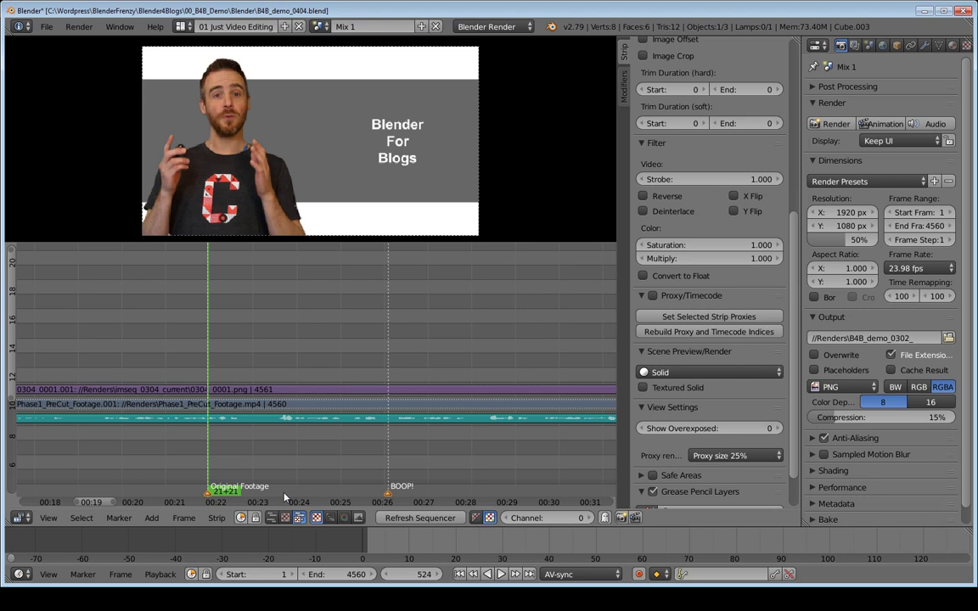
key("x")
left_click(284, 497)
mouse_move(293, 353)
middle_mouse_down("ctrl")
mouse_move(230, 366)
mouse_move(285, 335)
middle_mouse_up("ctrl")
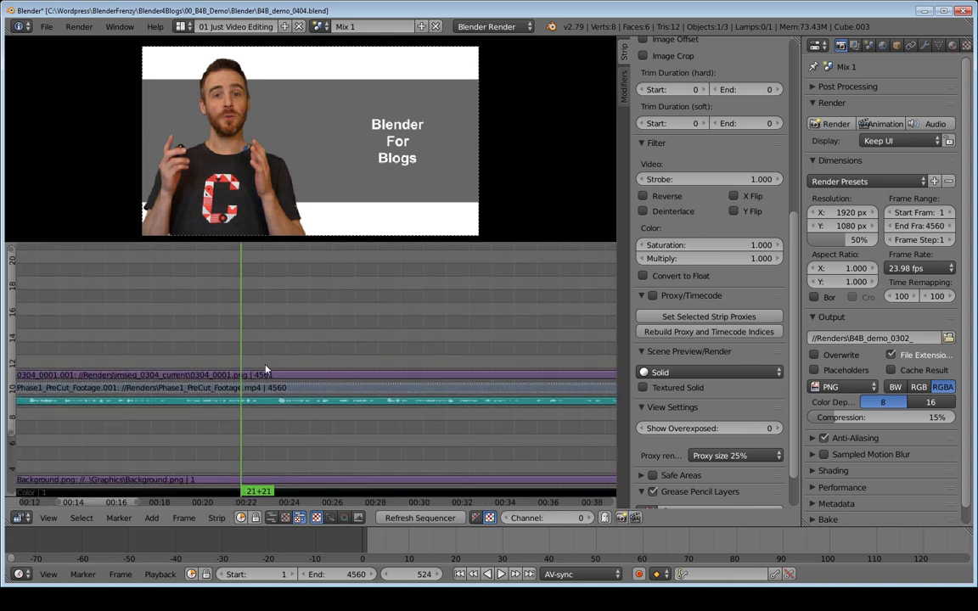
middle_click_drag(257, 379, 275, 403, "ctrl")
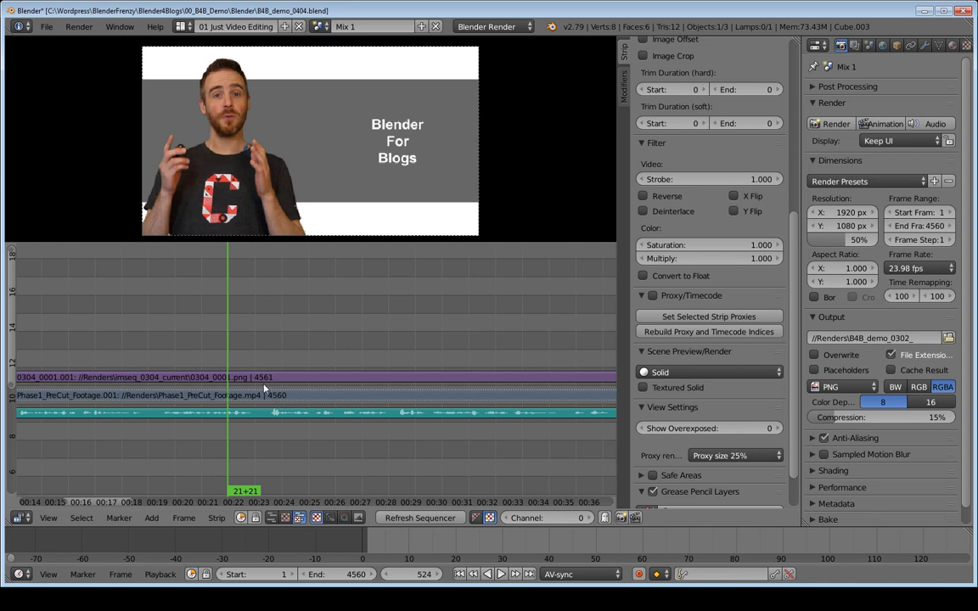
Add a Color effect strip at the playhead and place it on channel 13, above the image sequence strip.
right_click(252, 378)
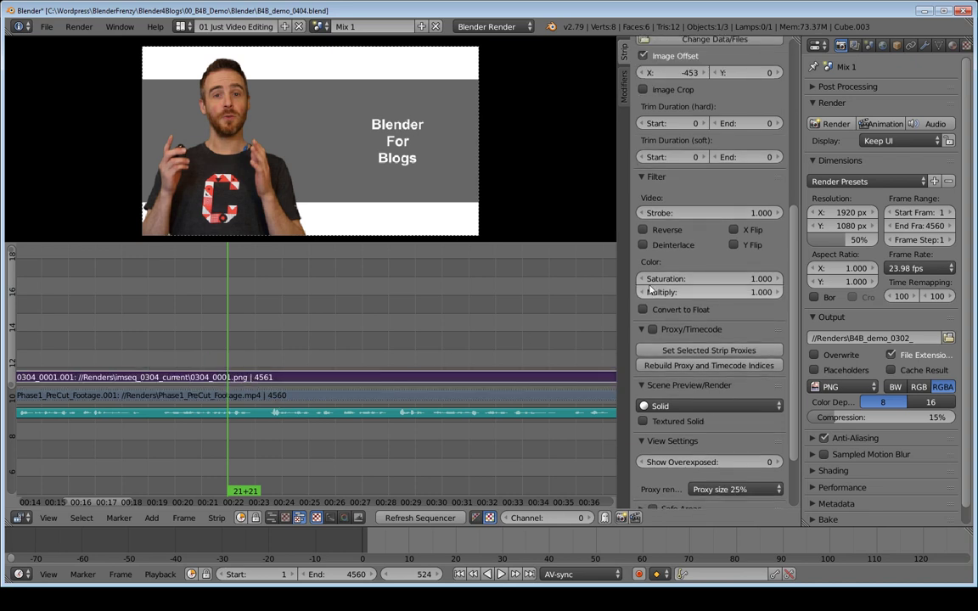
scroll(633, 170, "up", 9)
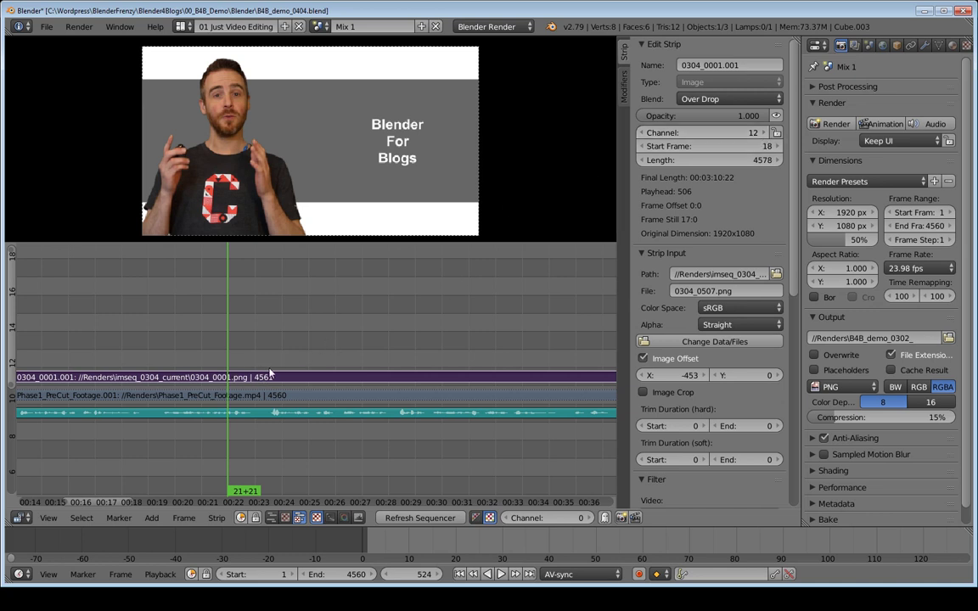
key("shift+a")
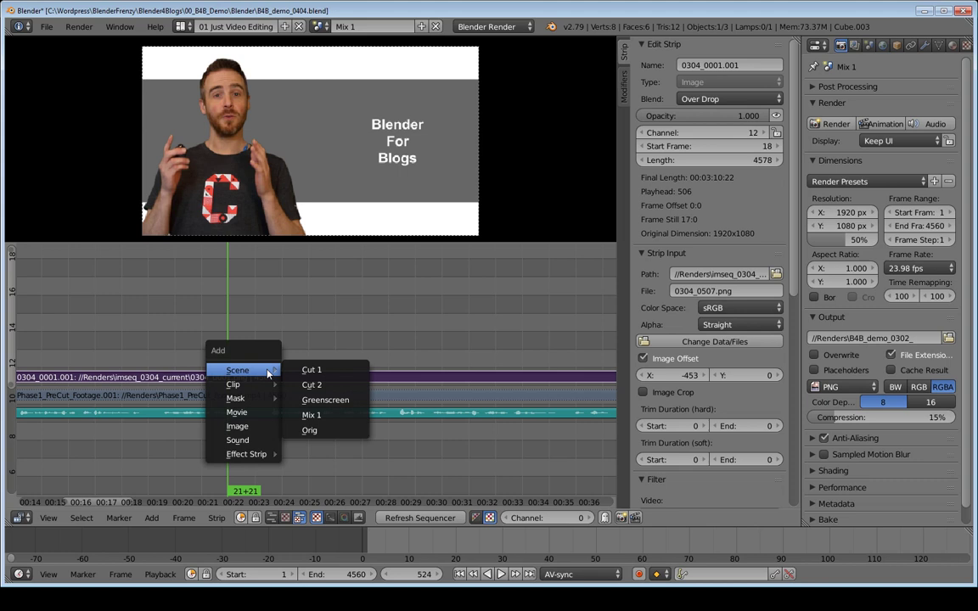
mouse_move(261, 455)
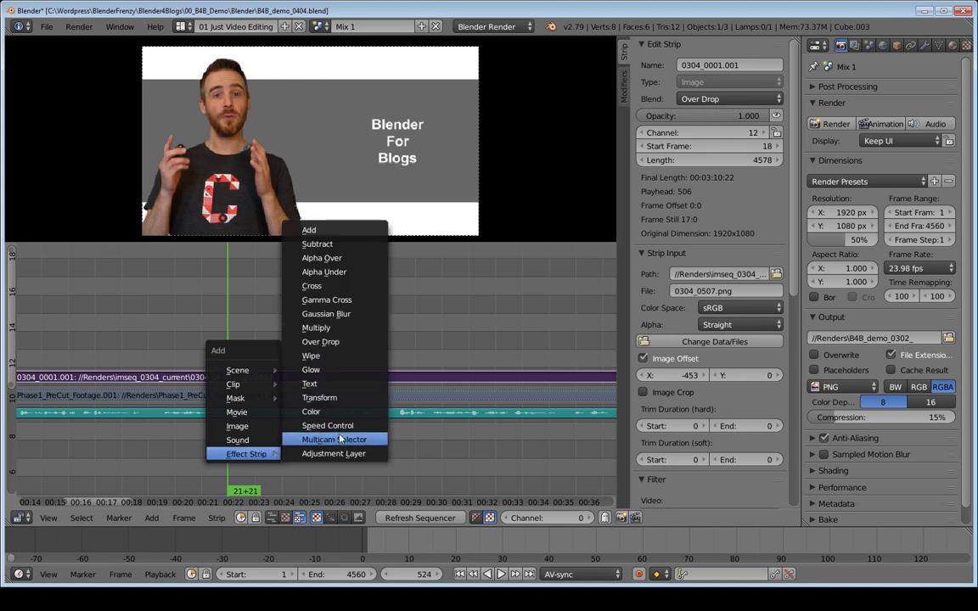
left_click(310, 412)
left_click(689, 132)
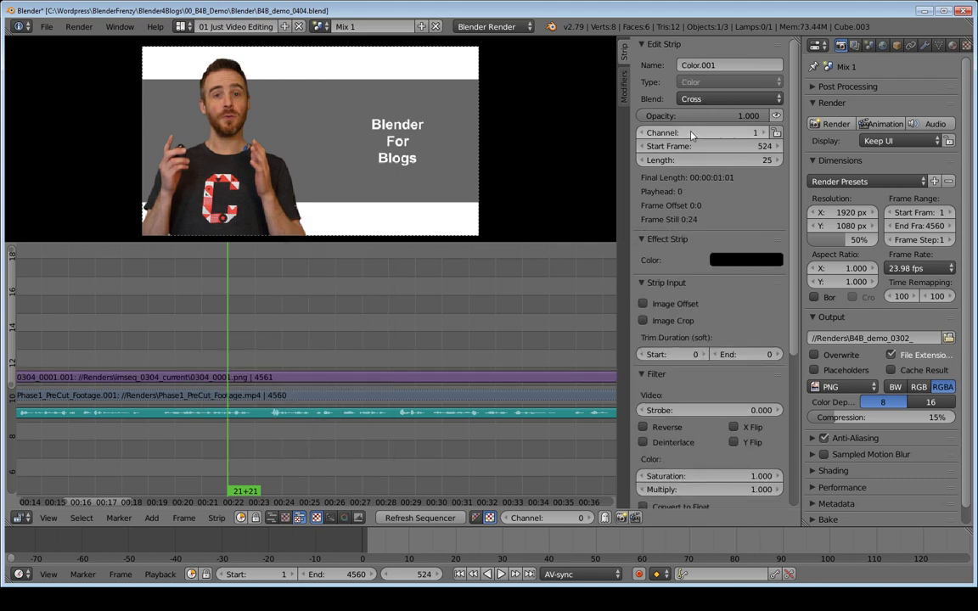
type("13")
key("Return")
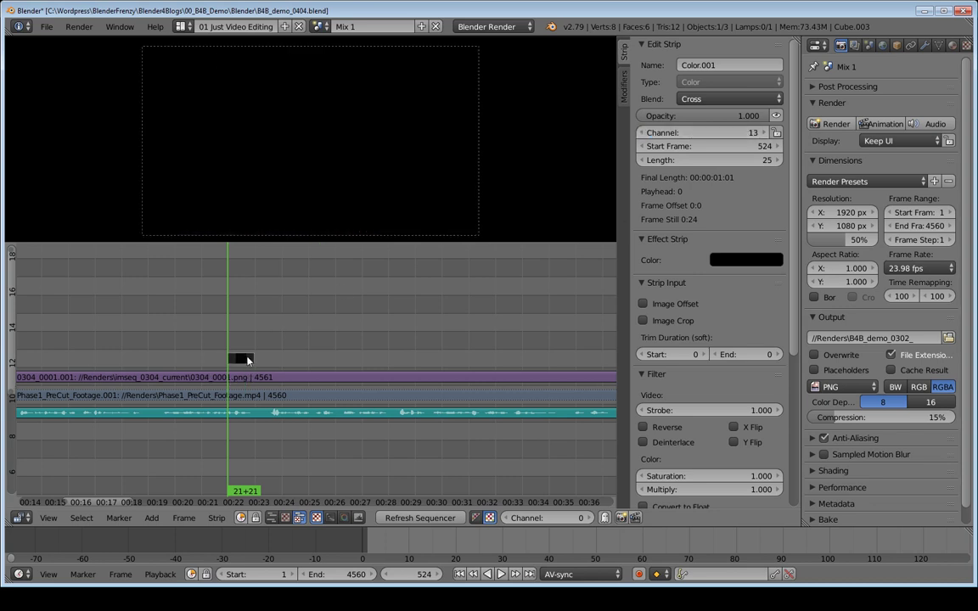
Set the new color strip's color to bright yellow.
left_click(749, 261)
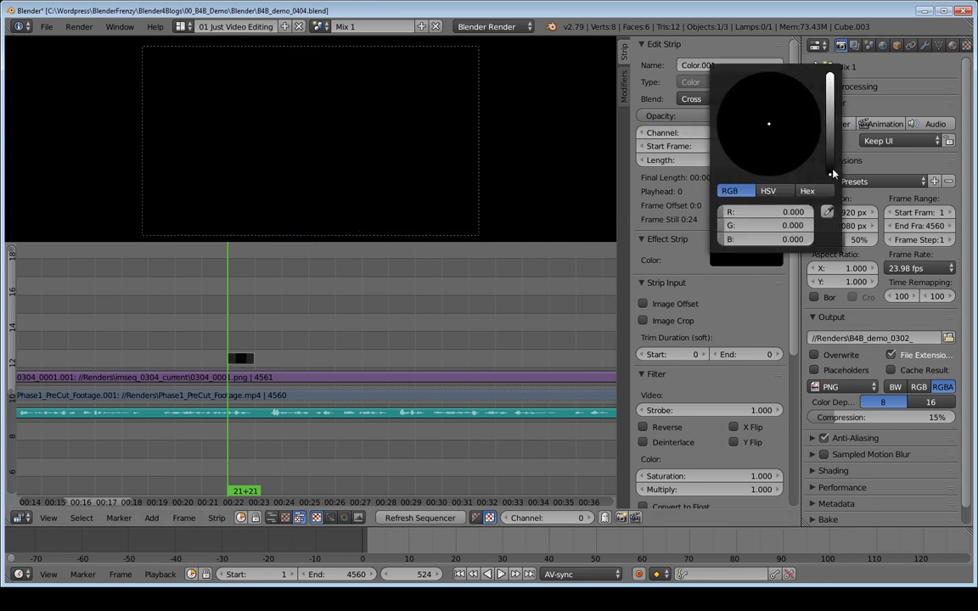
mouse_move(749, 151)
left_mouse_down()
mouse_move(767, 124)
mouse_move(724, 152)
left_mouse_up()
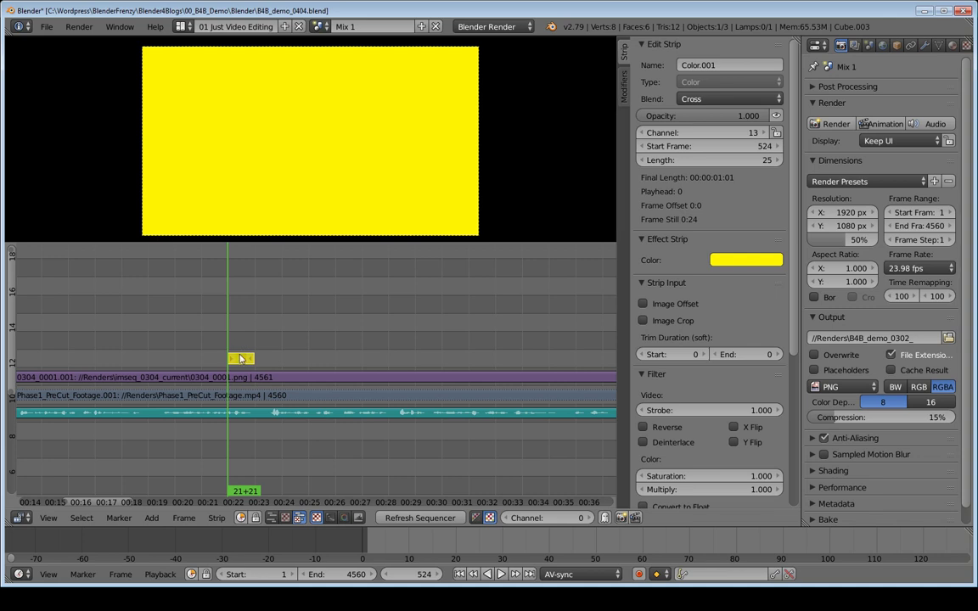
scroll(283, 363, "up", 2)
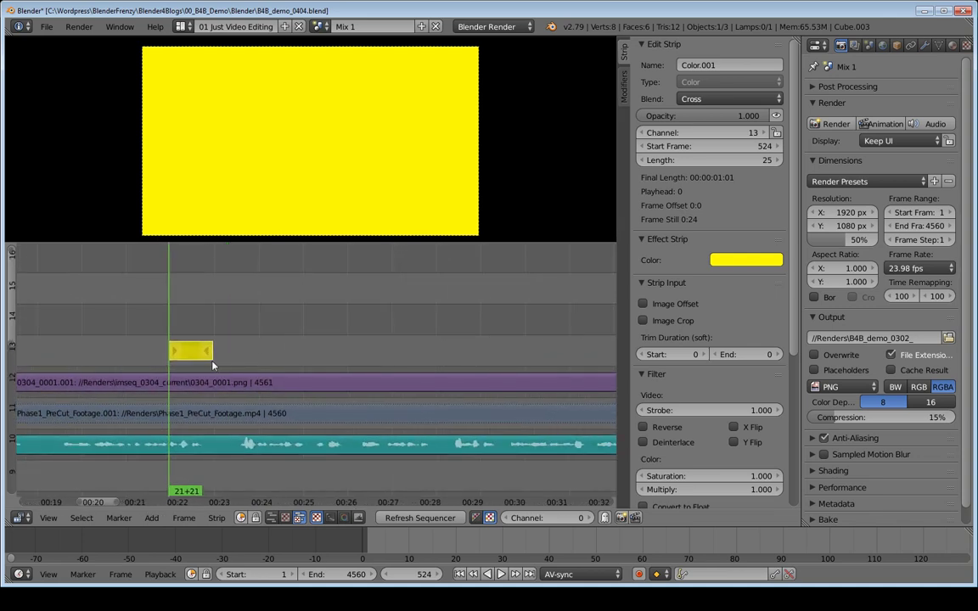
Play the footage past the yellow strip, stop, and step the playhead back to 27+05.
left_click(288, 352)
key("alt+a")
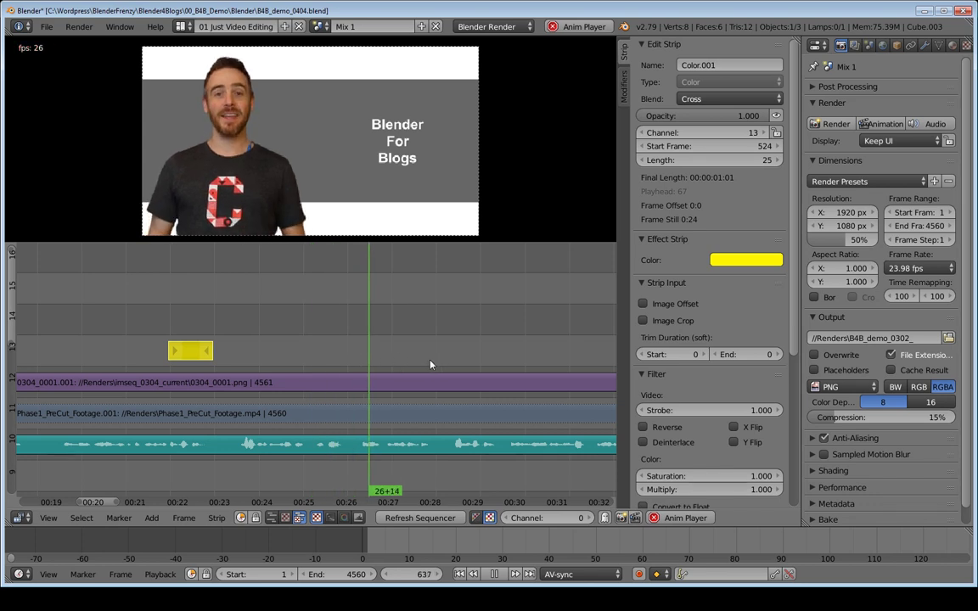
key("alt+a")
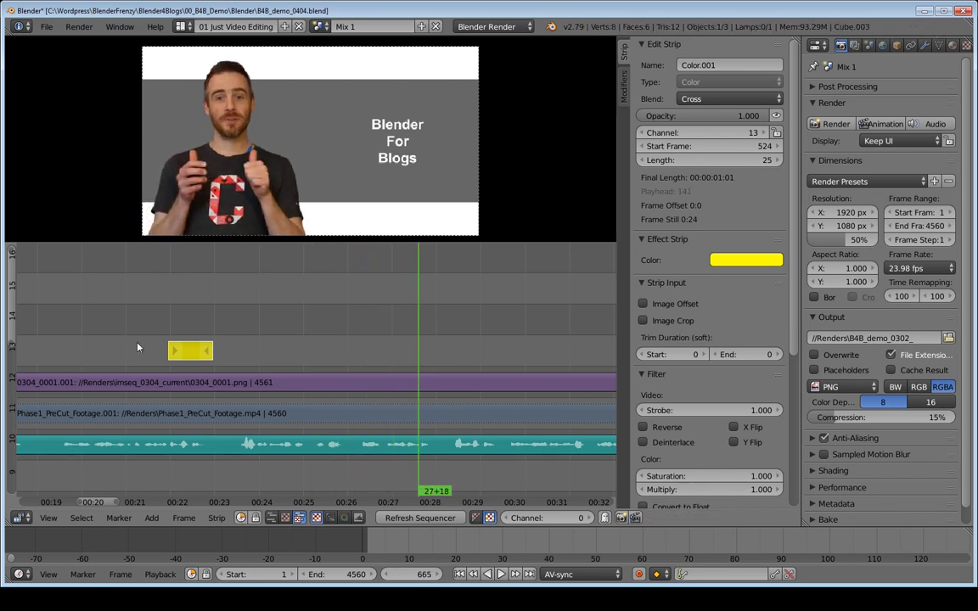
key("Left")
key("Left")
key("Left")
key("Left")
key("Left")
key("Left")
key("Left")
key("Left")
key("Left")
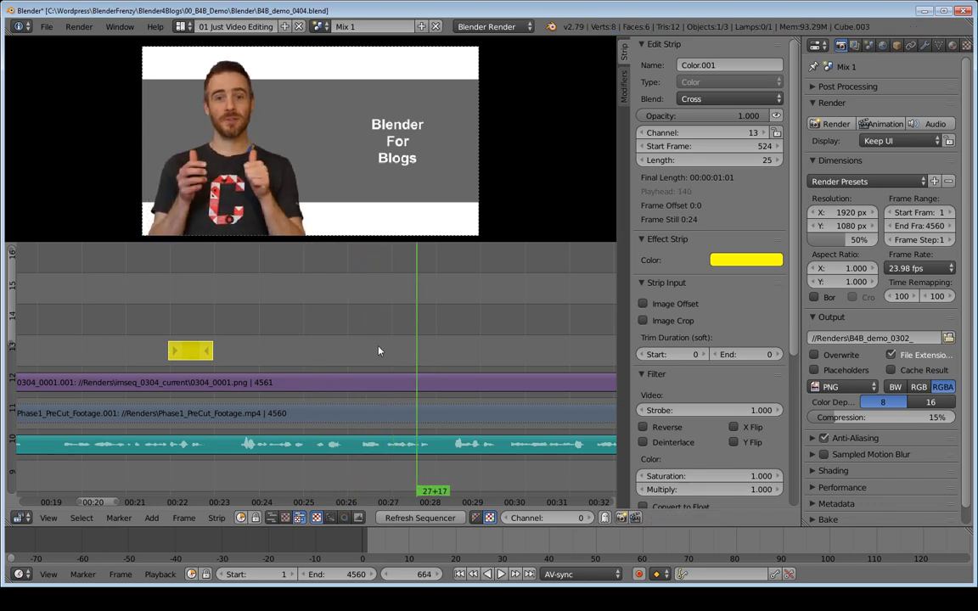
key("Left")
key("Left")
key("Left")
key("Left")
key("Left")
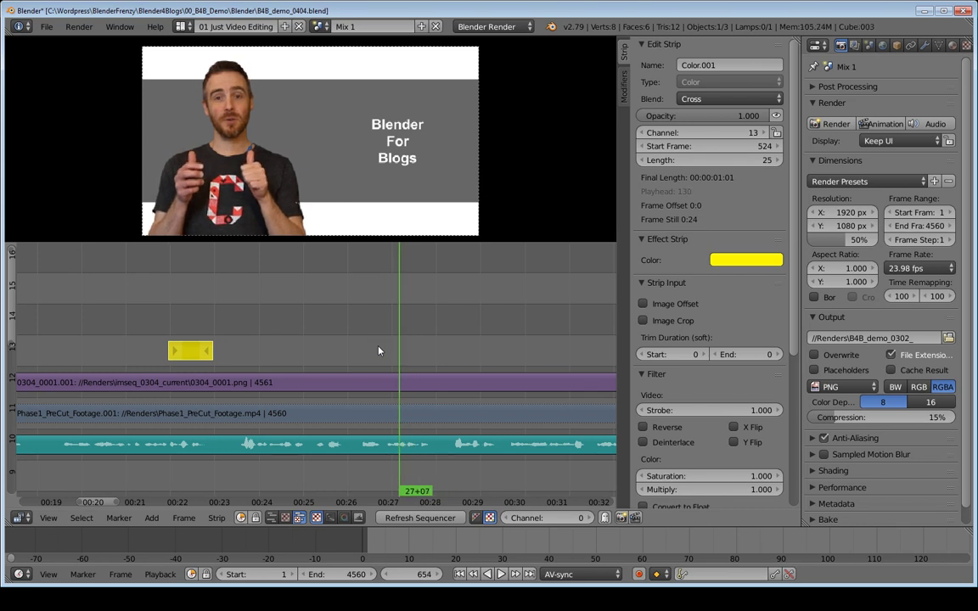
key("Right")
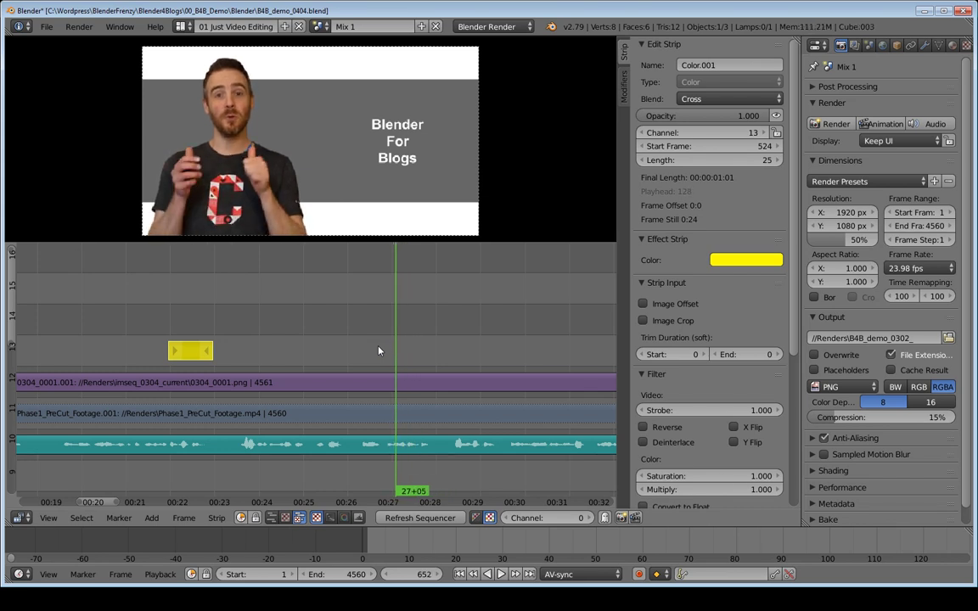
Extend the yellow strip's end by snapping its end handle to the playhead at 27+05.
right_click(208, 352)
key("shift+s")
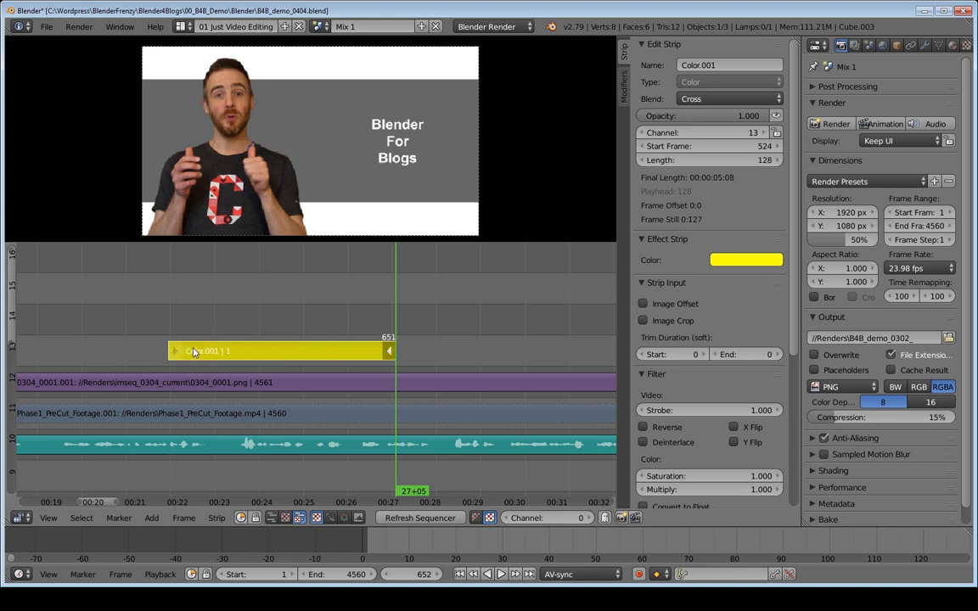
middle_click_drag(499, 357, 308, 384, "ctrl")
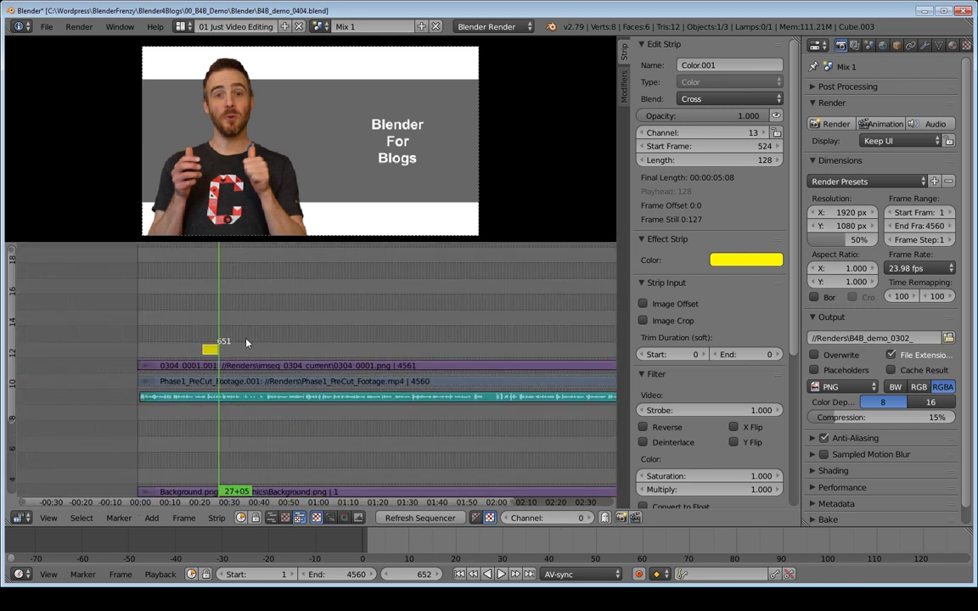
middle_click_drag(423, 369, 223, 347, "ctrl")
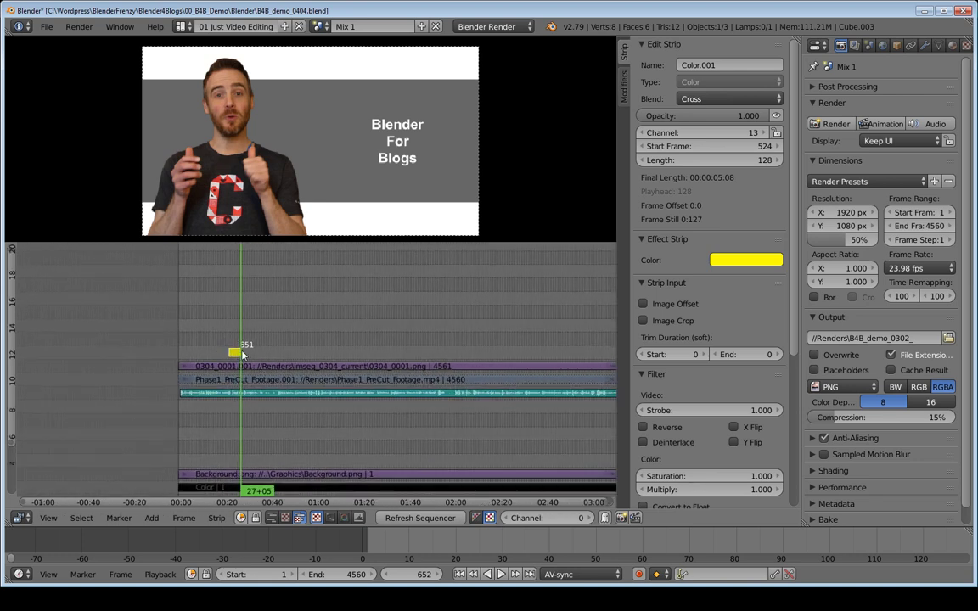
Rename the yellow color strip to "Original Footage" and deselect it.
right_click(235, 354)
middle_click_drag(235, 356, 380, 353)
middle_click_drag(320, 331, 322, 371)
right_click(320, 361)
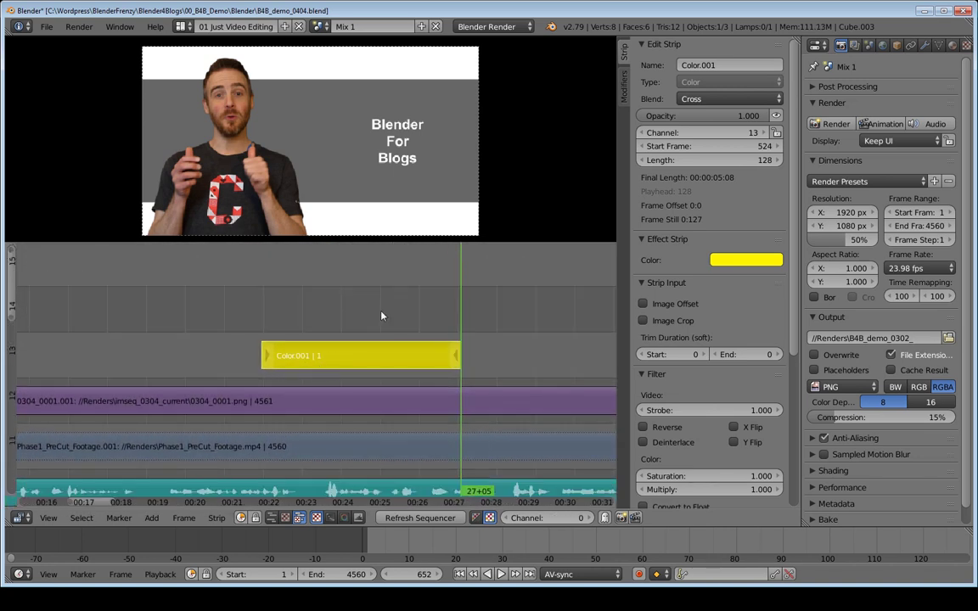
left_click(707, 64)
type("Original Footage")
key("Return")
key("a")
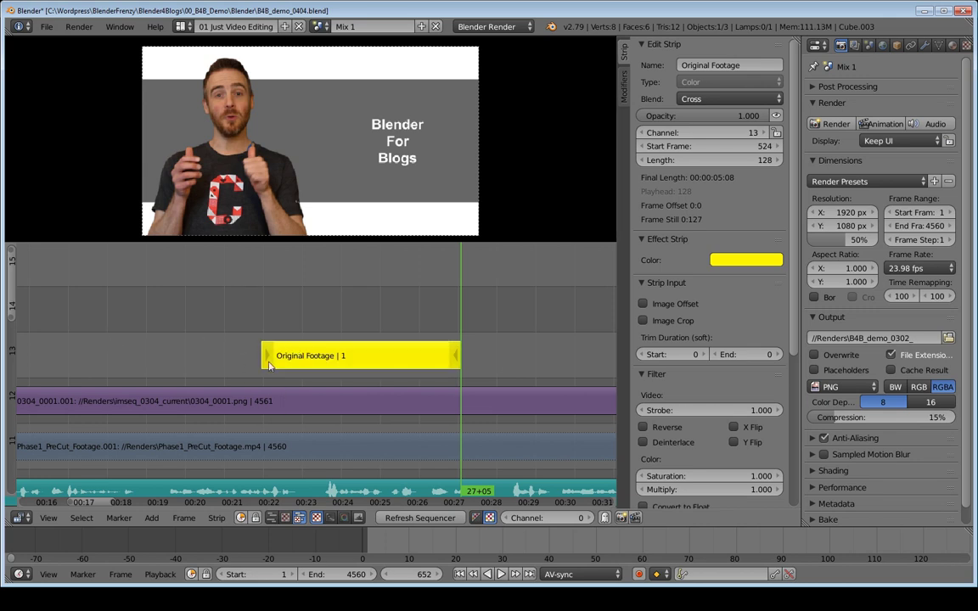
Examine the Original Footage strip at different zooms and scrub the playhead from before it to 24+20 inside it.
scroll(341, 356, "down", 5)
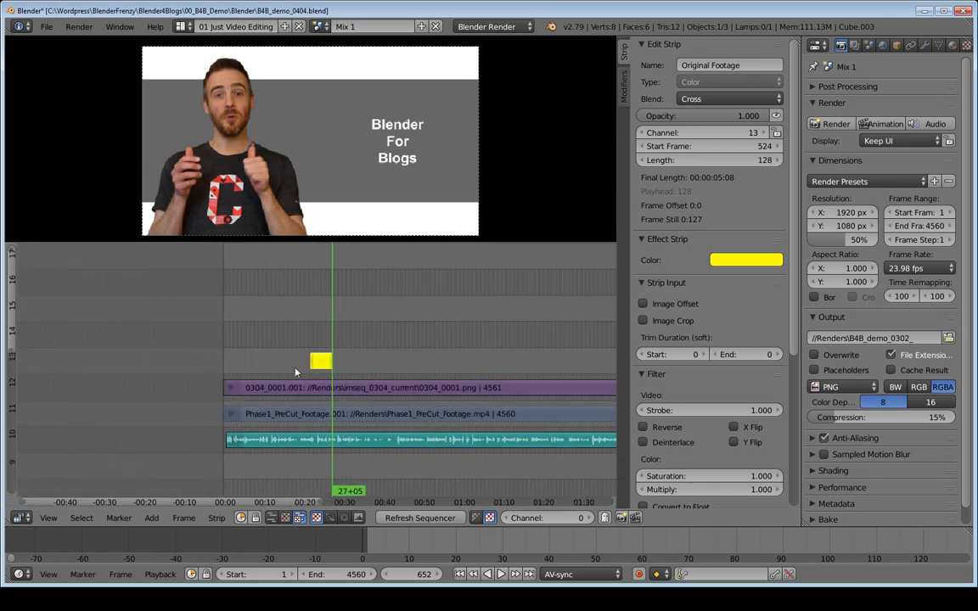
scroll(366, 365, "up", 6)
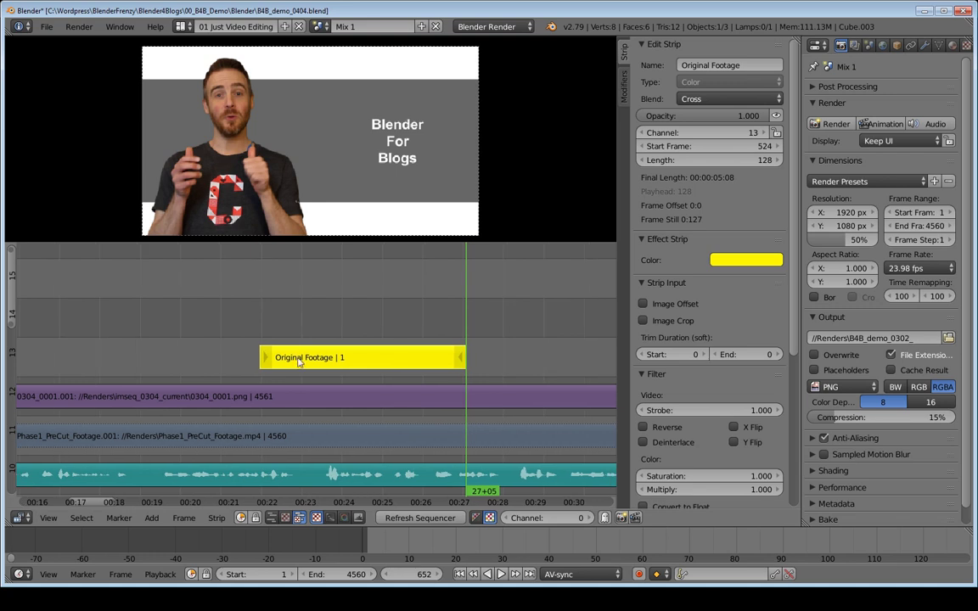
scroll(416, 360, "down", 2)
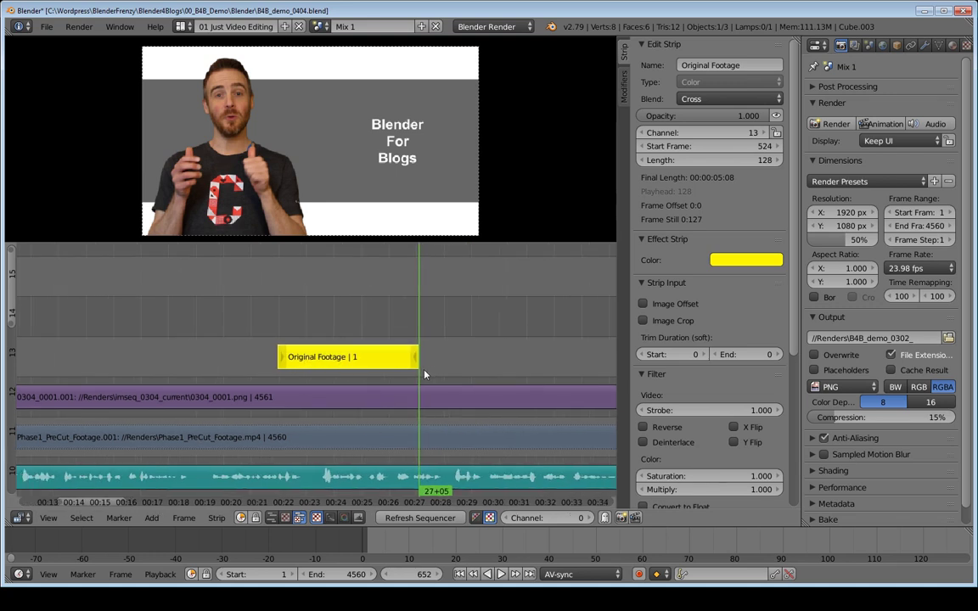
middle_click_drag(389, 382, 334, 391)
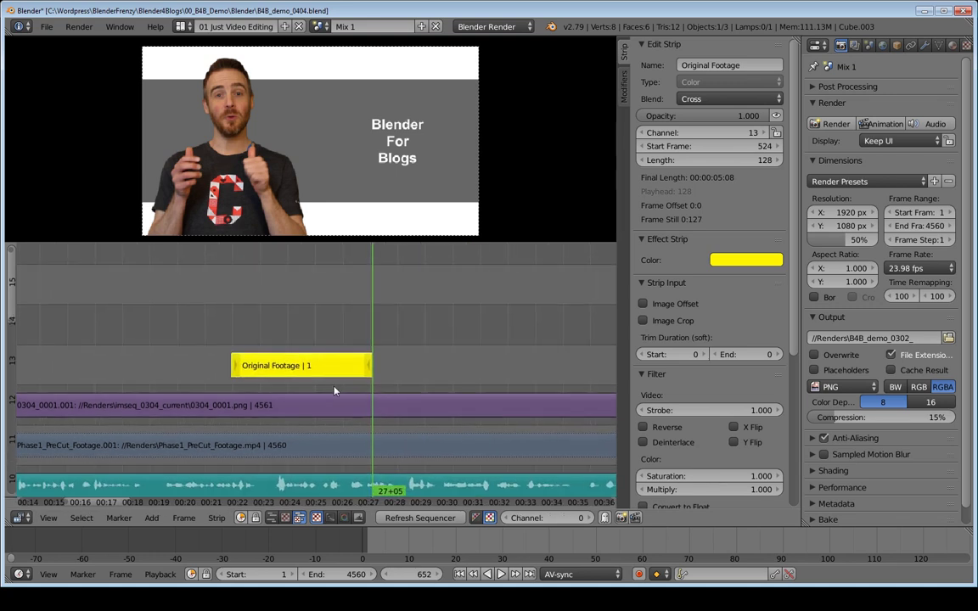
left_click_drag(340, 346, 204, 327)
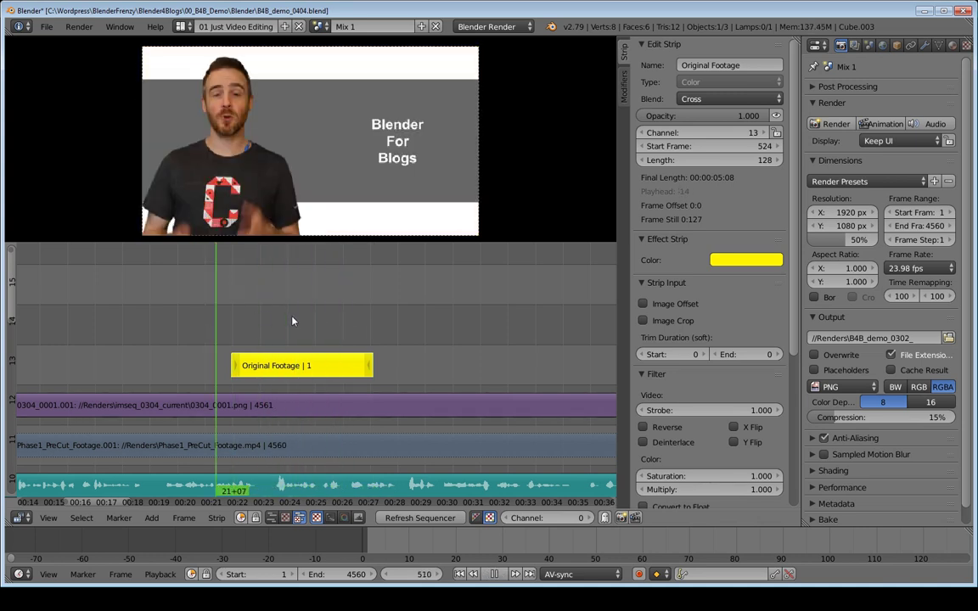
left_click_drag(292, 321, 309, 331)
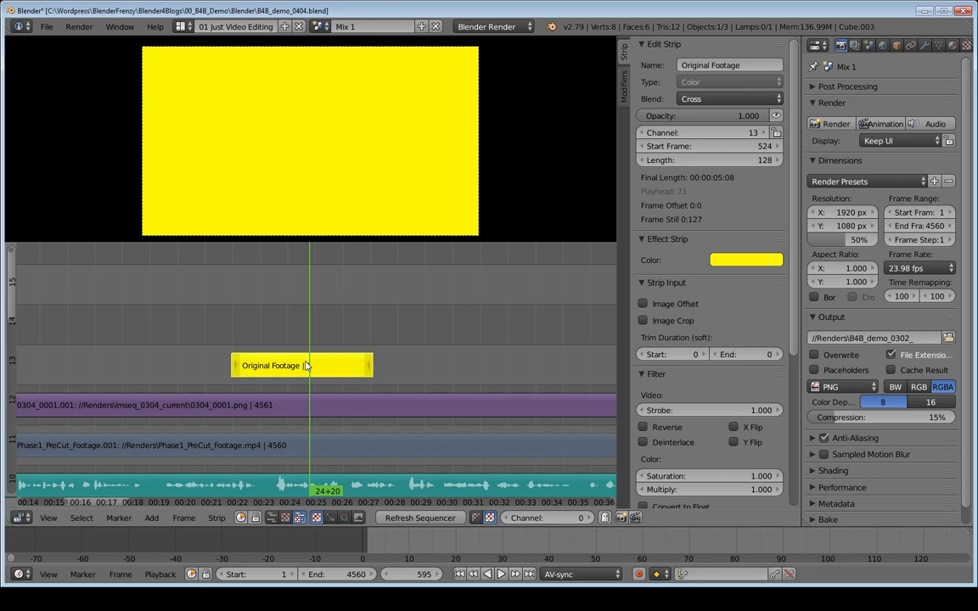
Mute the Original Footage strip and try jumping the playhead between strip edges.
key("h")
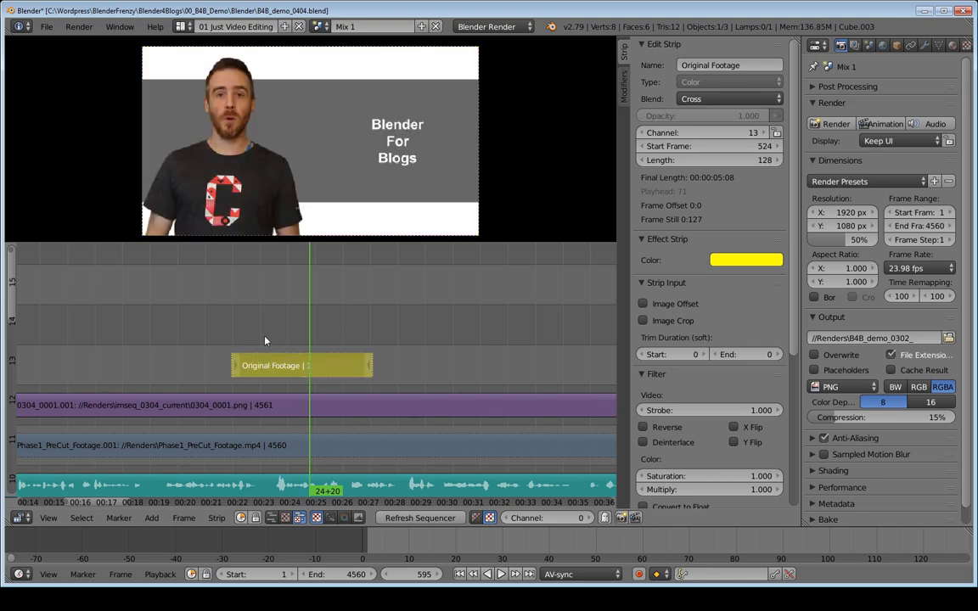
left_click(299, 342)
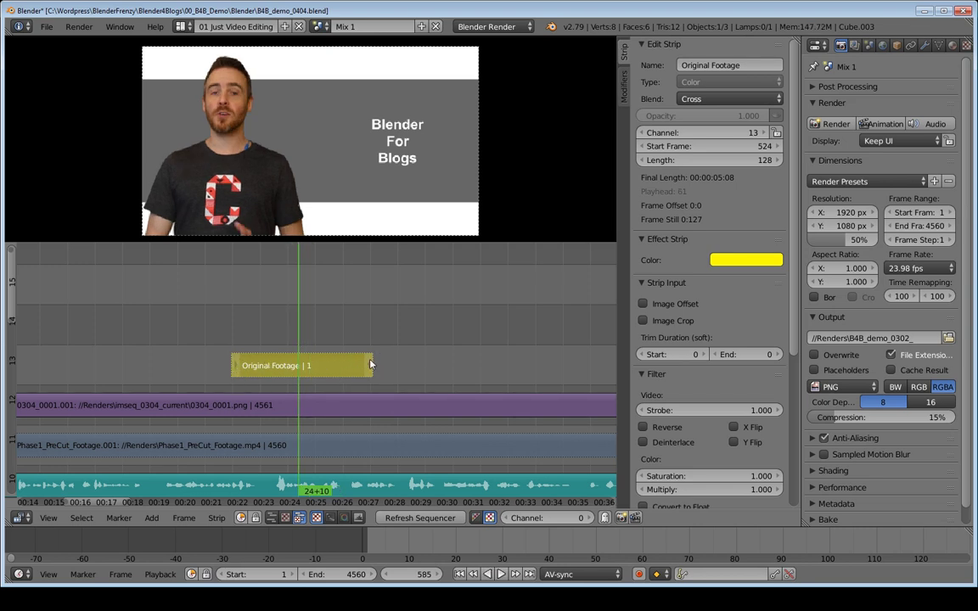
key("Page_Up")
key("Page_Down")
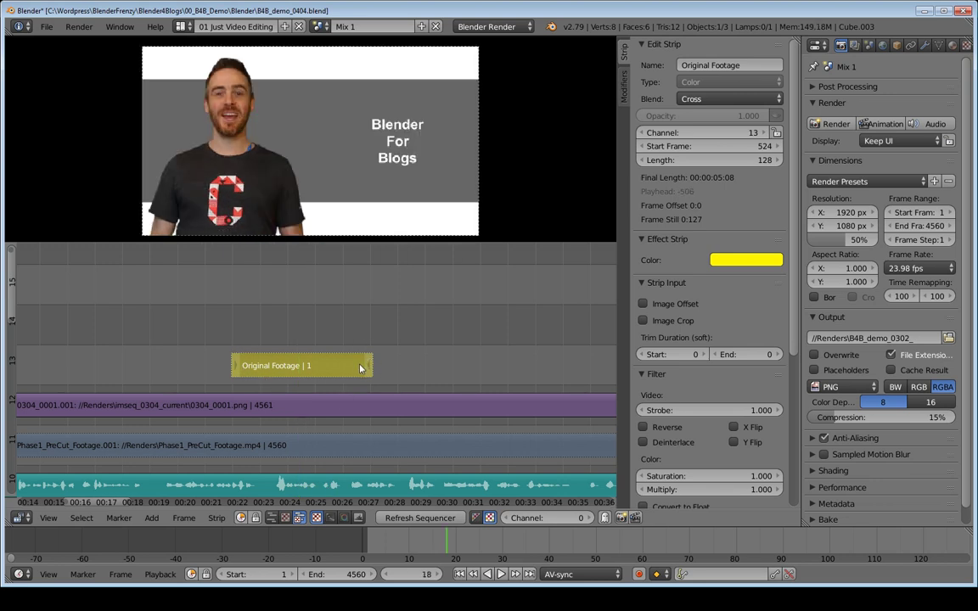
Unmute the Original Footage strip with its opacity set to 0, and scrub the preview across it to 24+17.
right_click(306, 369)
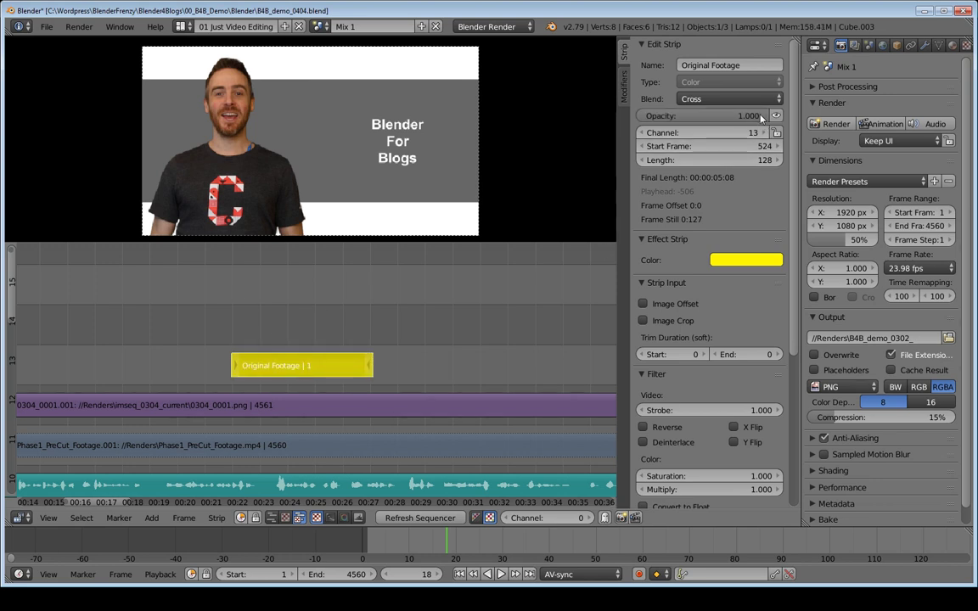
left_click_drag(761, 116, 638, 116)
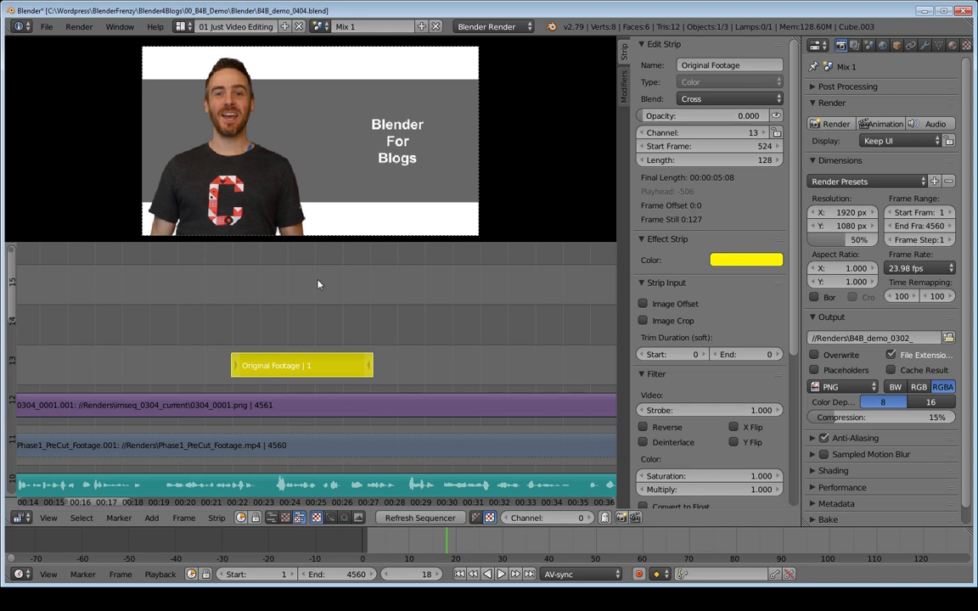
left_click_drag(197, 316, 323, 317)
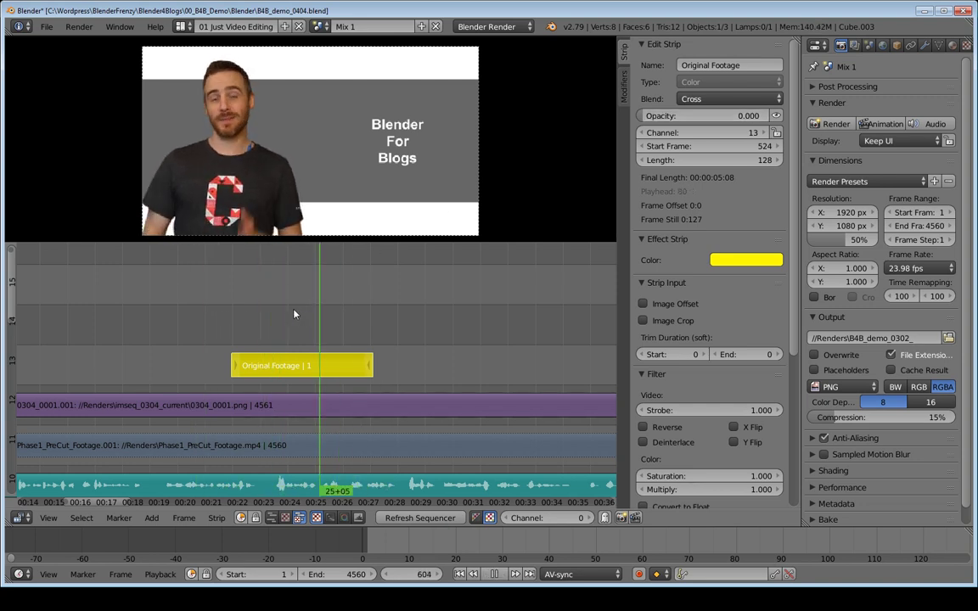
key("alt+a")
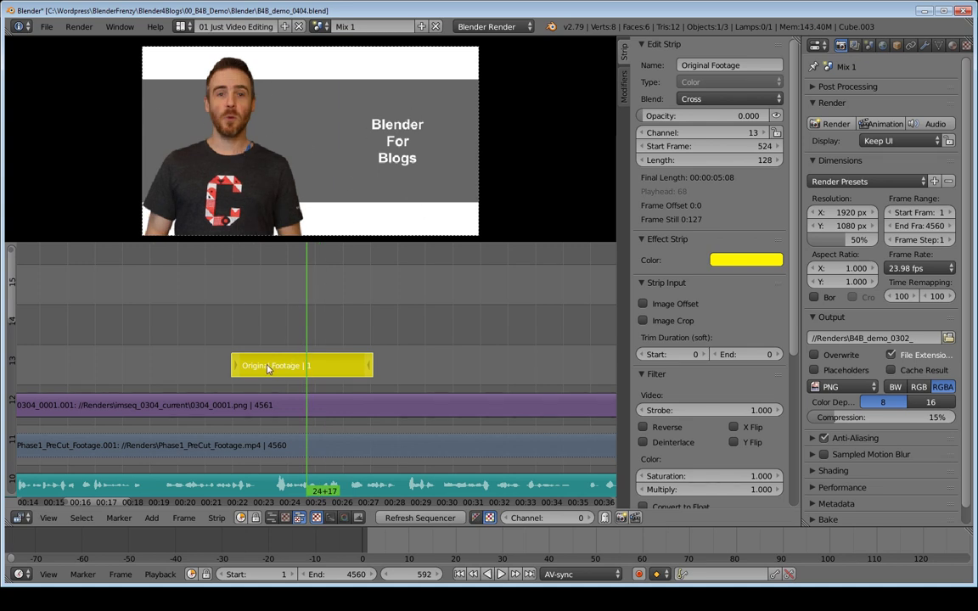
Jump the playhead between the Original Footage strip's end and start, and play the preview to 26+03.
mouse_move(255, 350)
left_mouse_down()
mouse_move(246, 350)
mouse_move(265, 349)
left_mouse_up()
key("Page_Up")
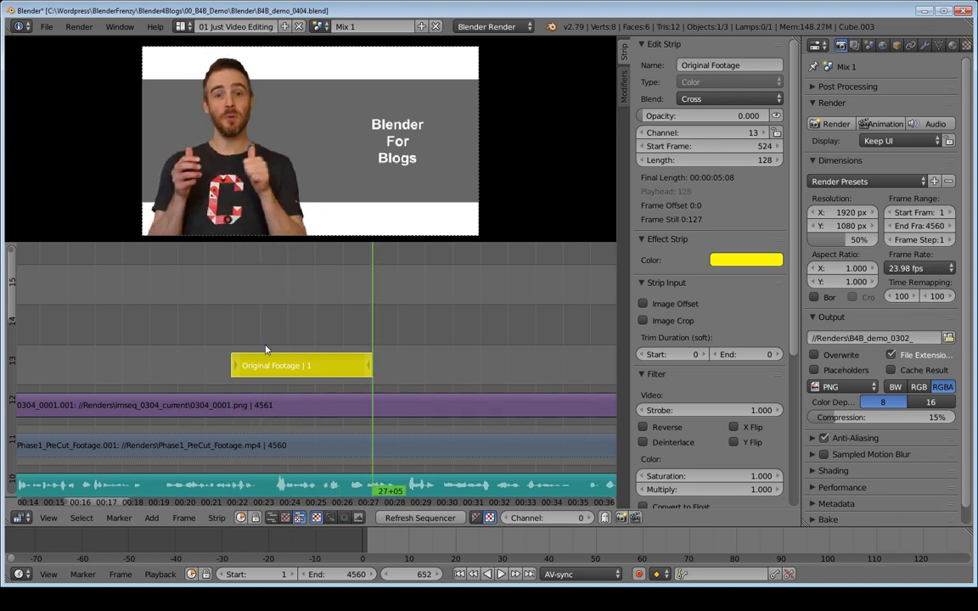
key("Page_Down")
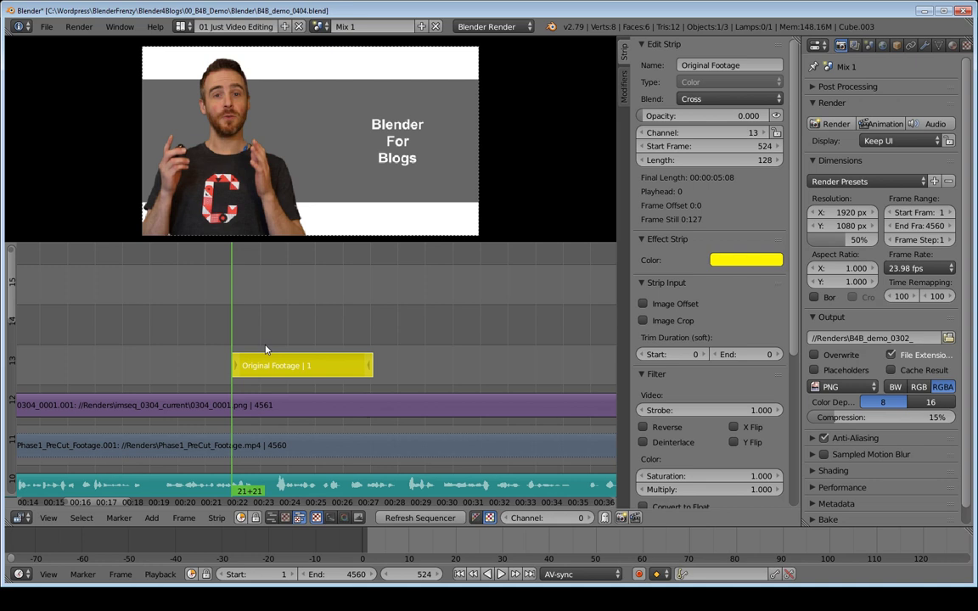
scroll(320, 349, "down", 5)
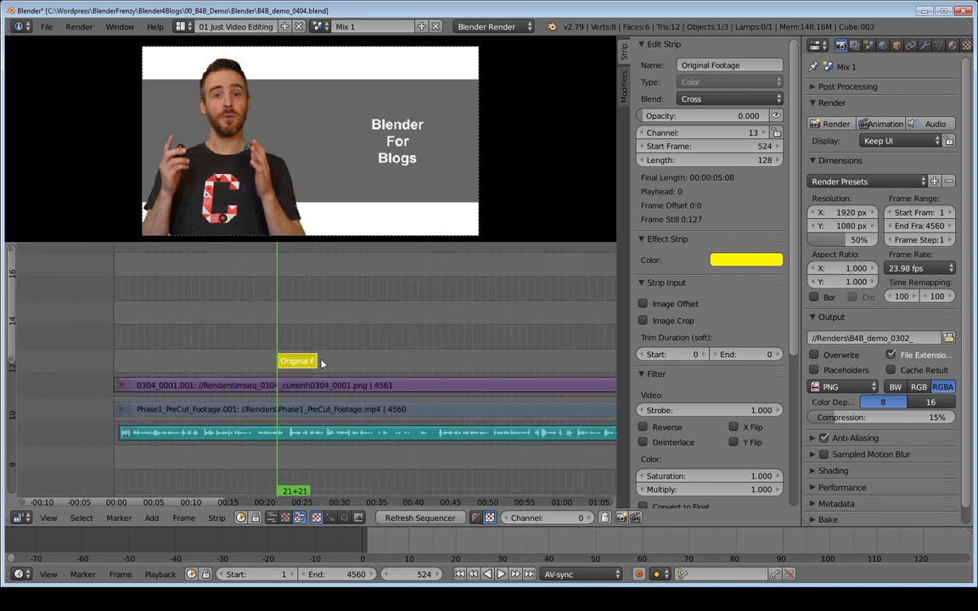
middle_click_drag(340, 362, 257, 371)
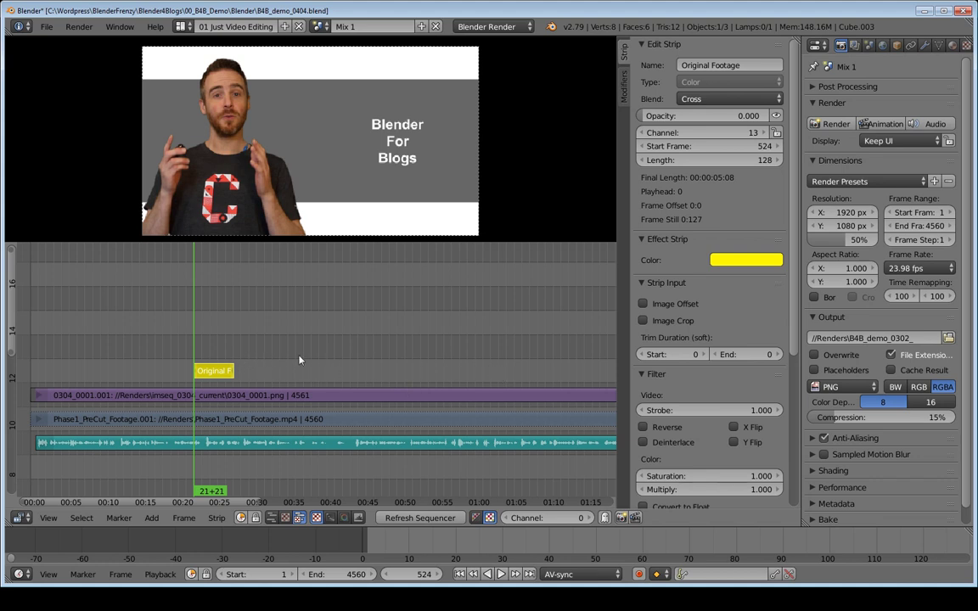
scroll(253, 369, "up", 3)
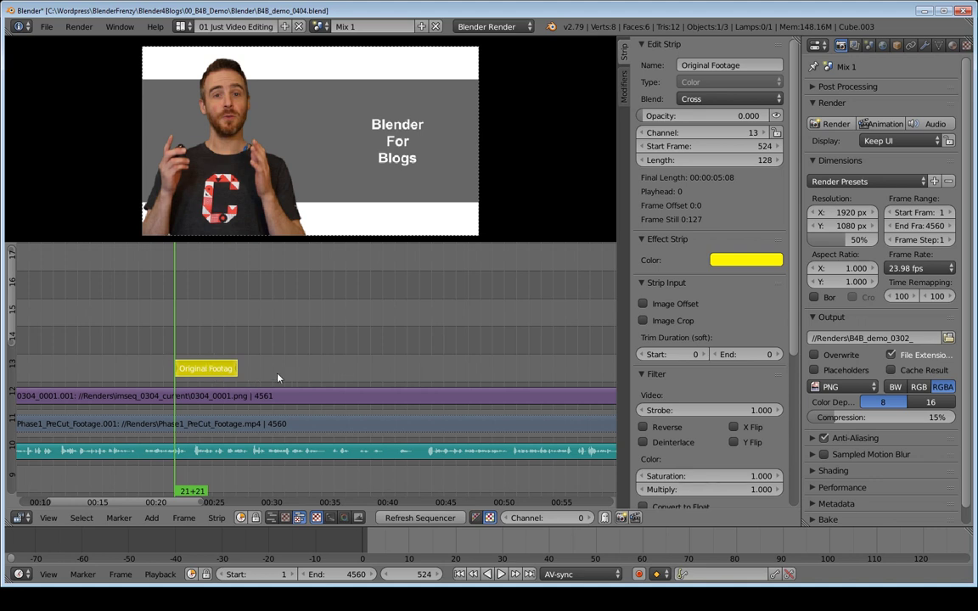
middle_click_drag(281, 380, 406, 387)
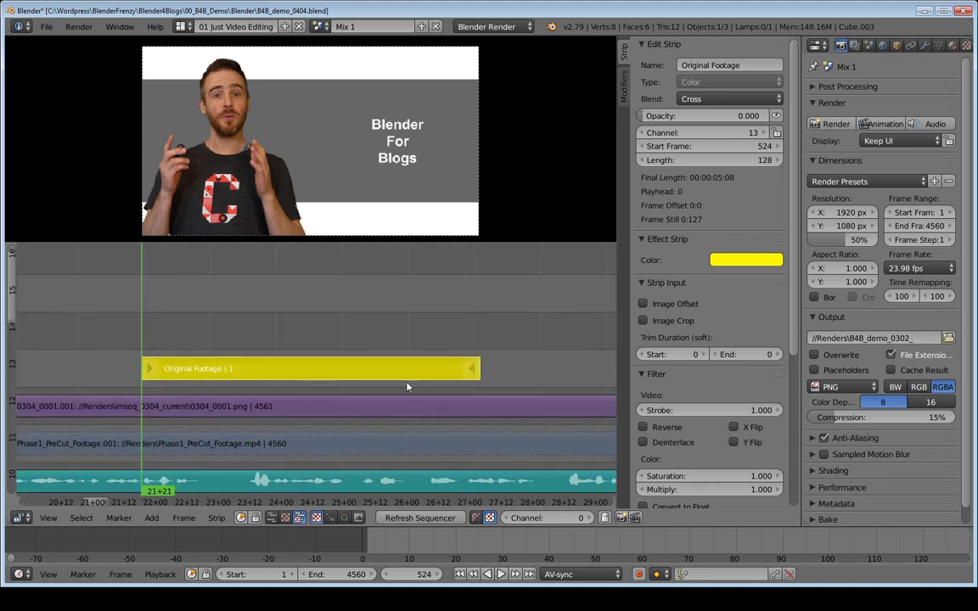
key("alt+a")
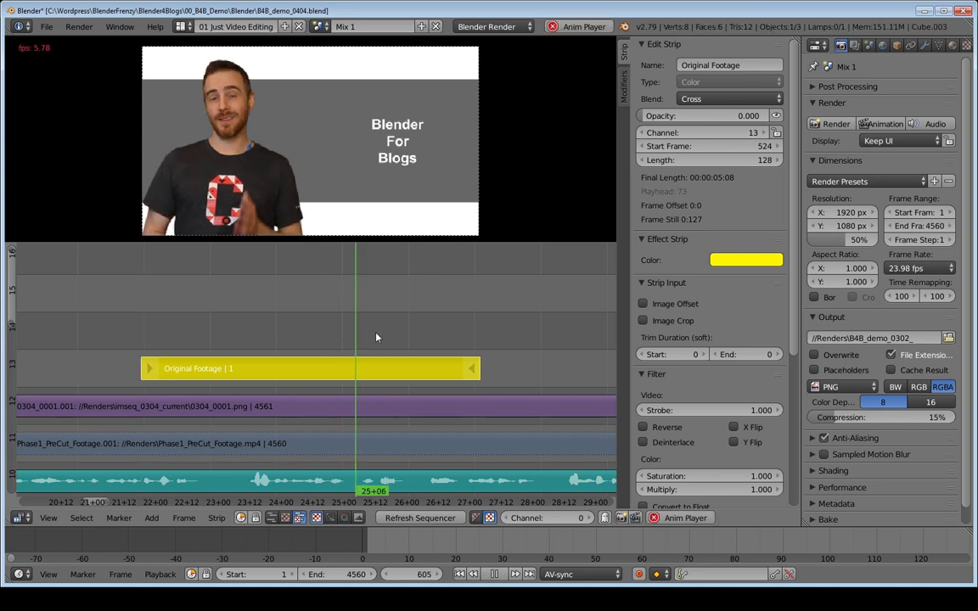
key("alt+a")
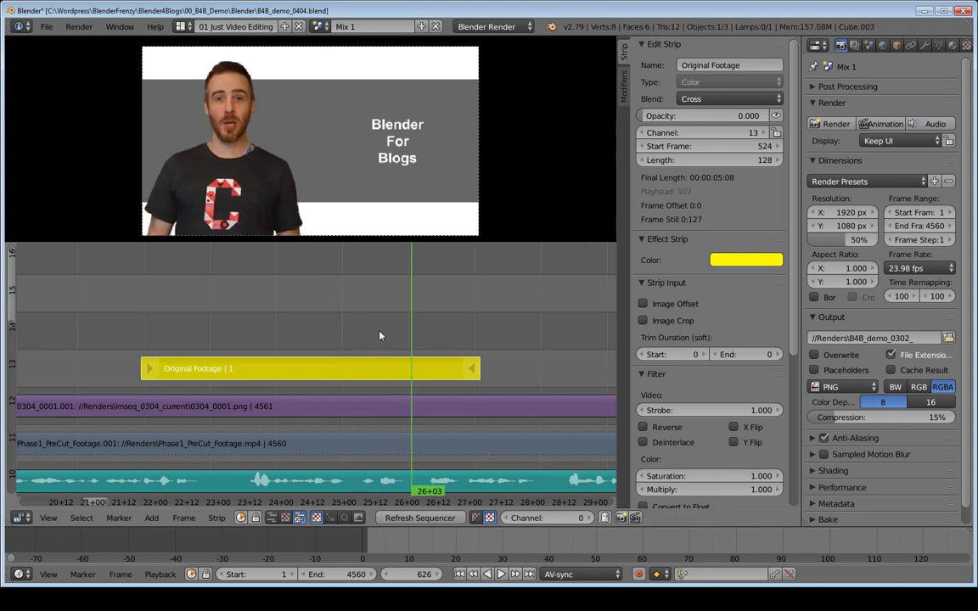
Duplicate the Original Footage strip onto channel 14, starting at frame 624 and shortened to 12 frames.
scroll(374, 383, "down", 2)
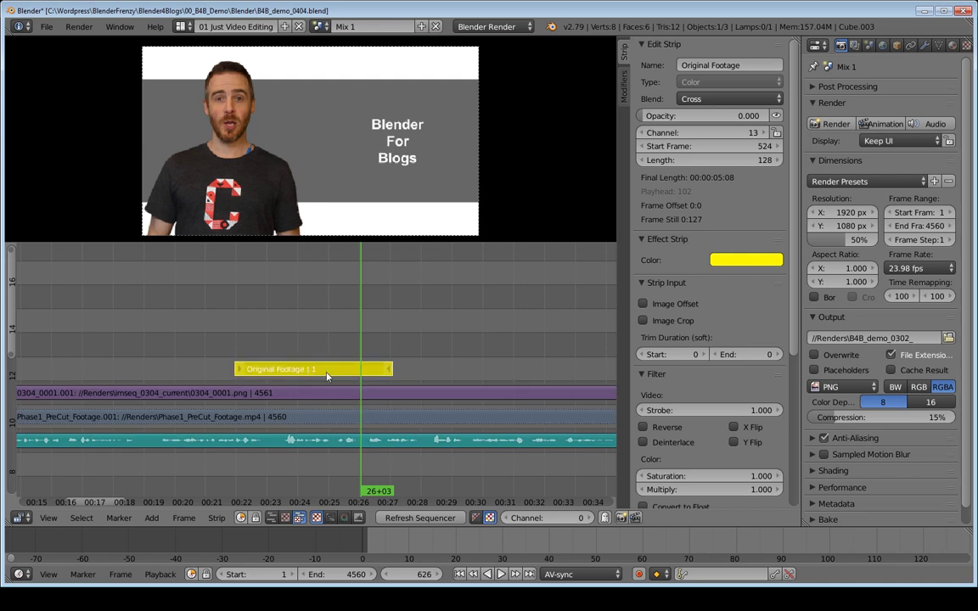
key("shift+d")
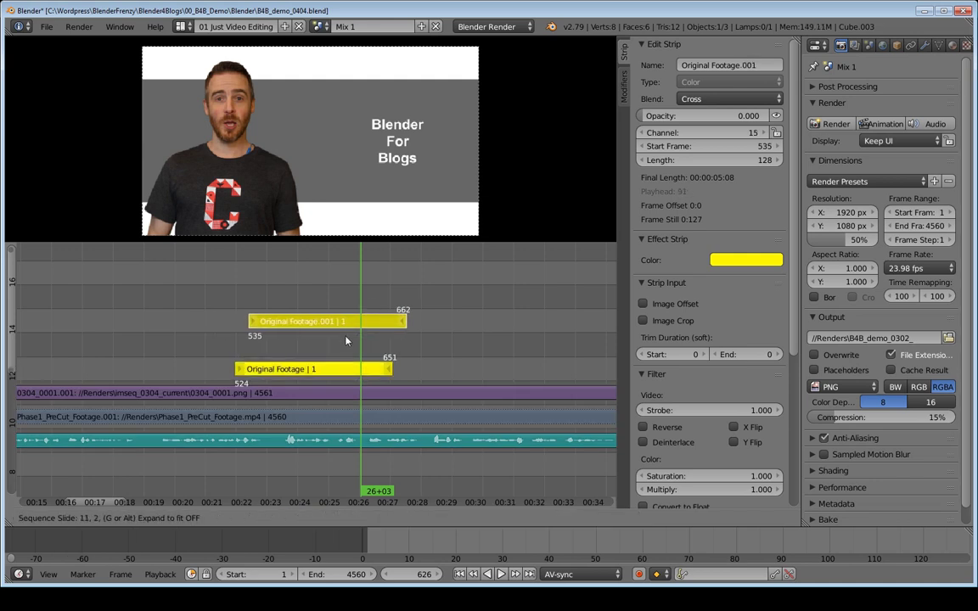
left_click(348, 346)
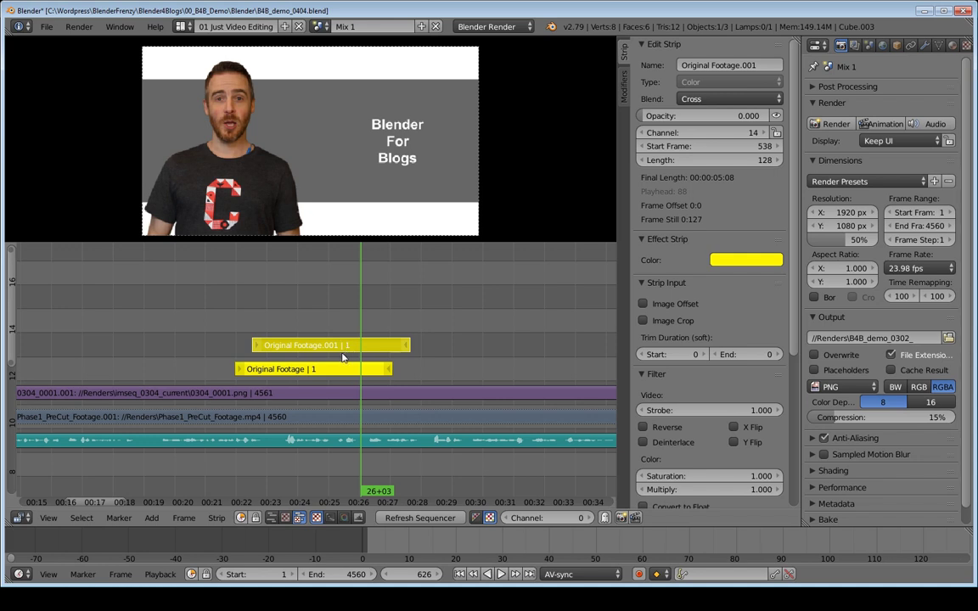
key("shift+s")
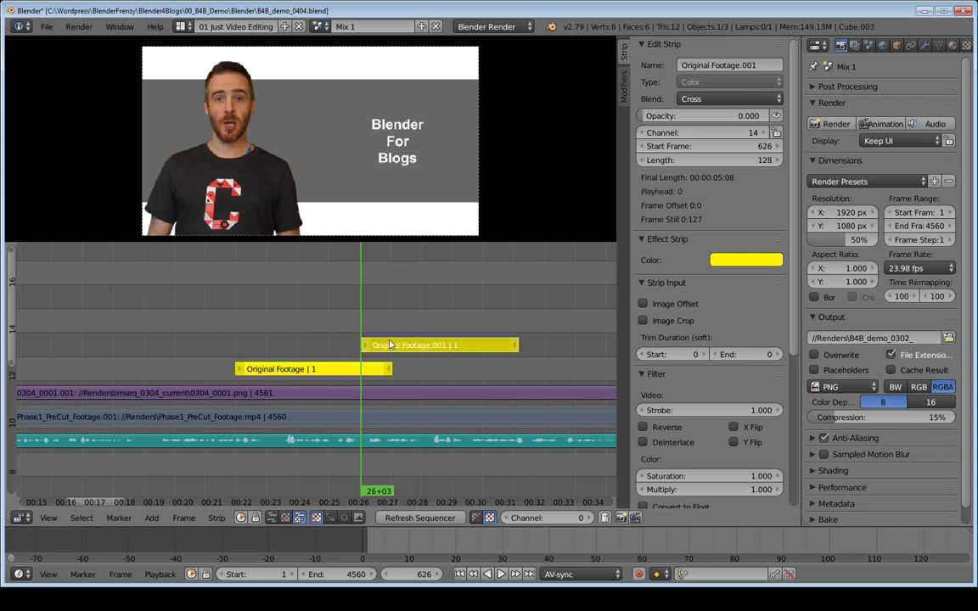
key("g")
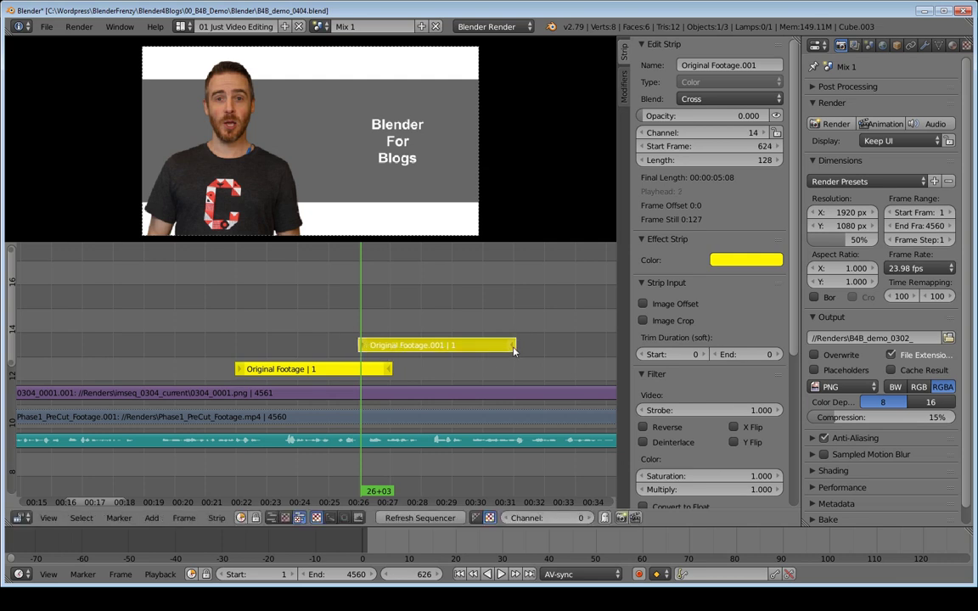
left_click(392, 332)
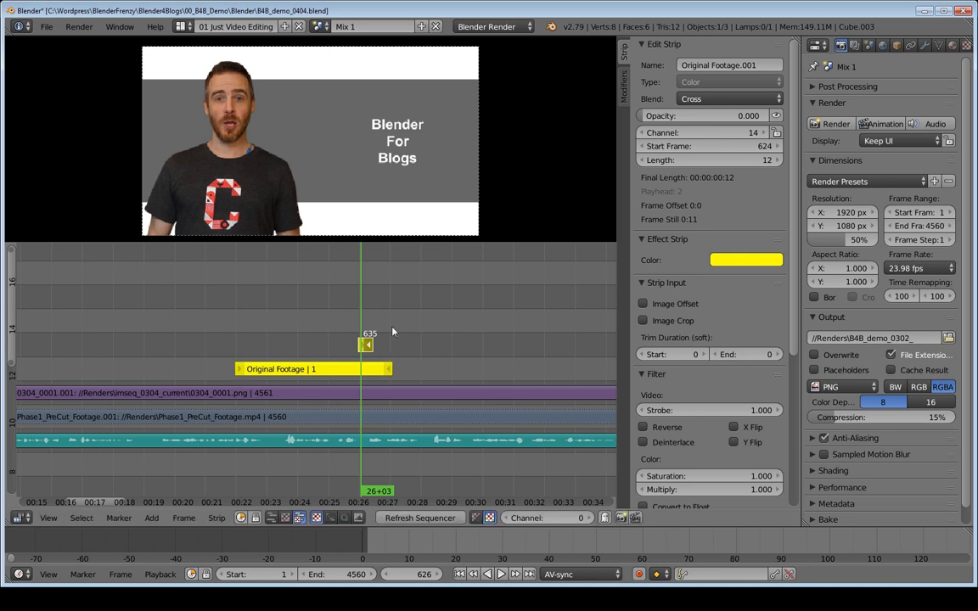
Rename the short duplicate strip on channel 14 to "BOOOP!".
left_click(718, 65)
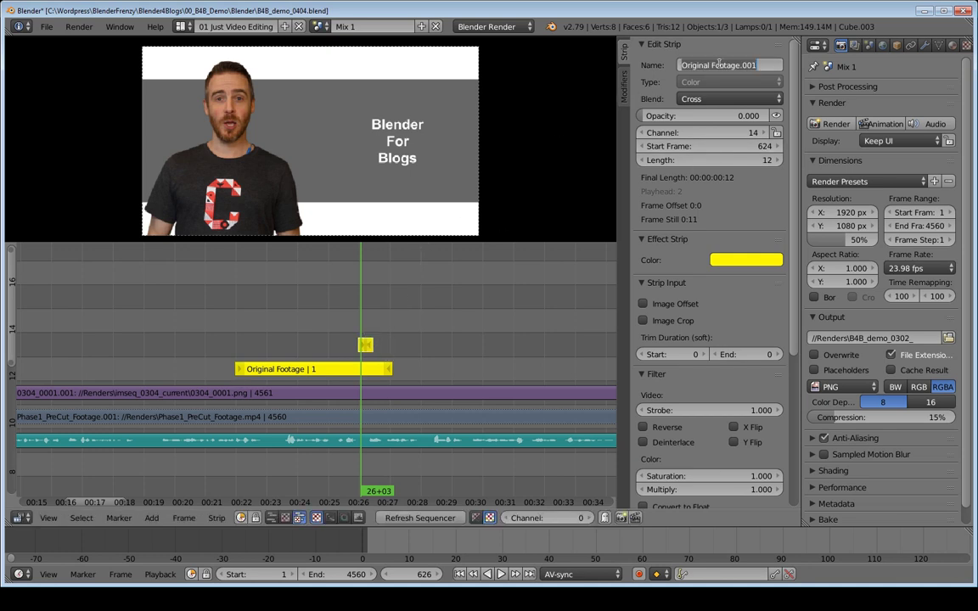
type("BOOOP")
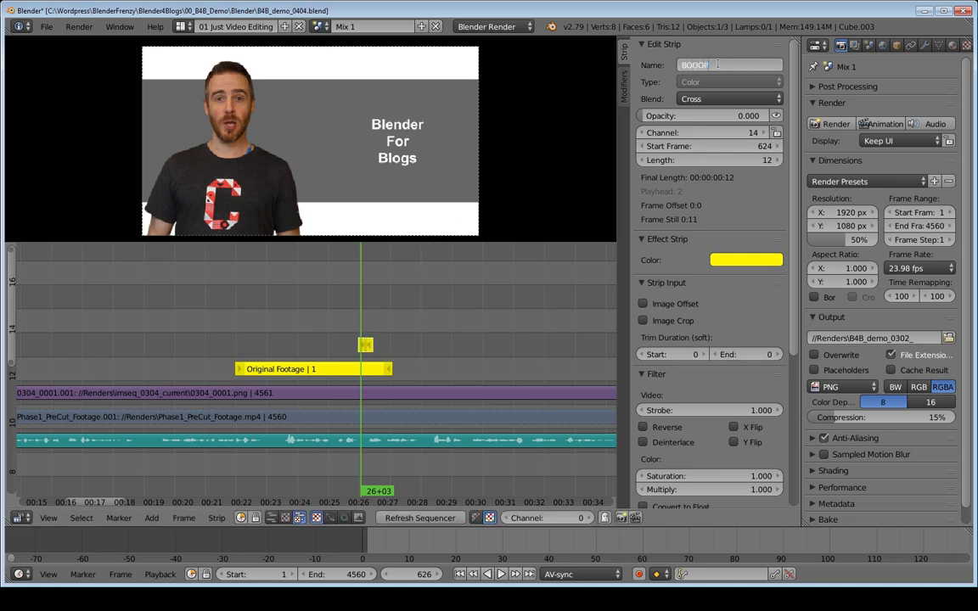
type("!")
key("Return")
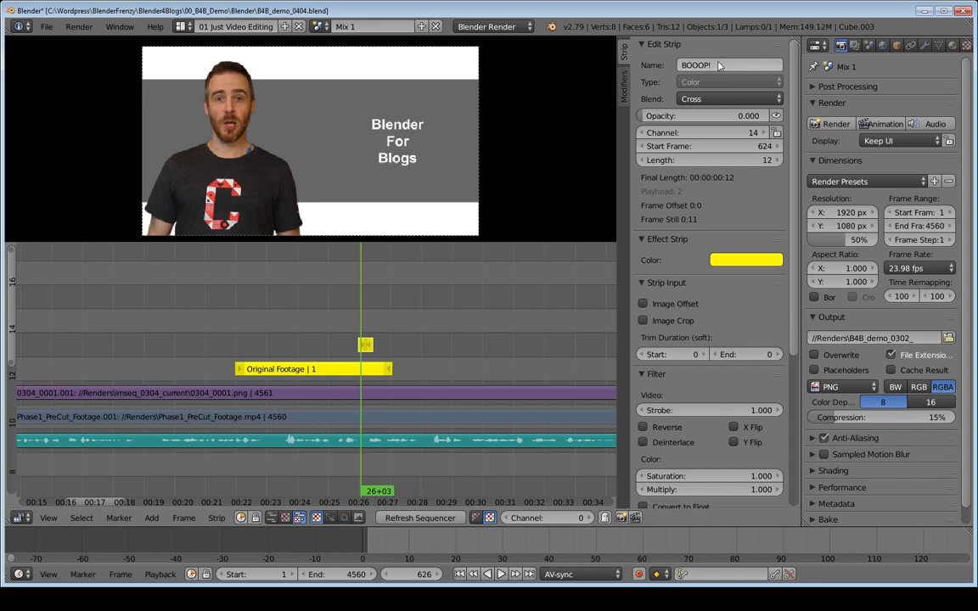
Play the footage onward past the short strip and place the playhead at 28+13.
middle_click_drag(400, 338, 320, 374)
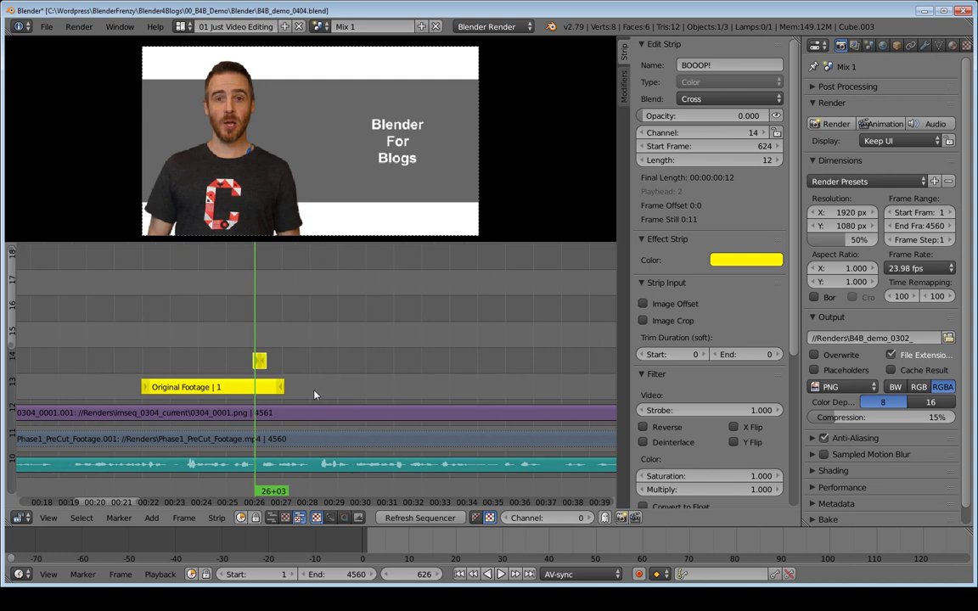
key("alt+a")
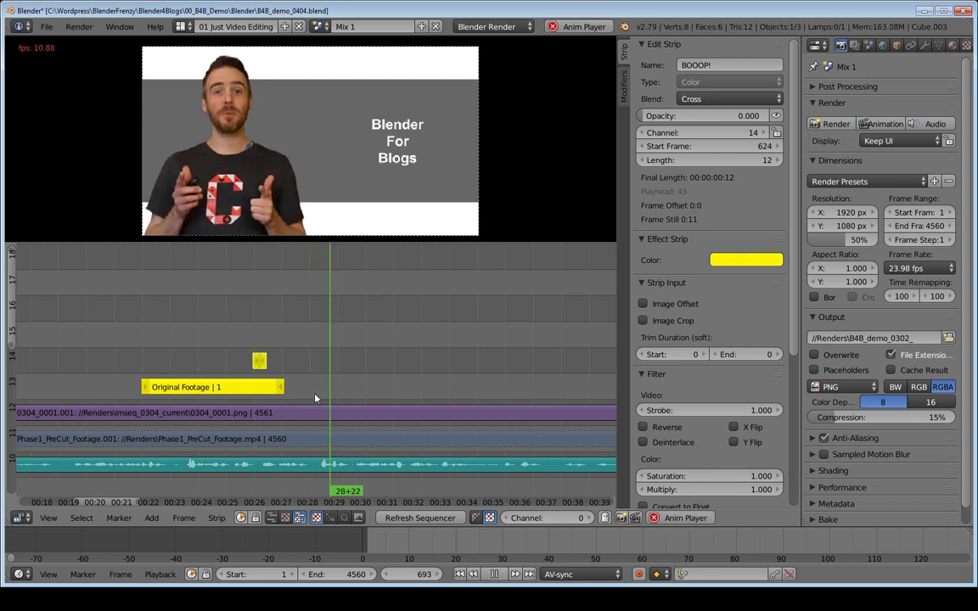
key("alt+a")
left_click_drag(323, 386, 321, 390)
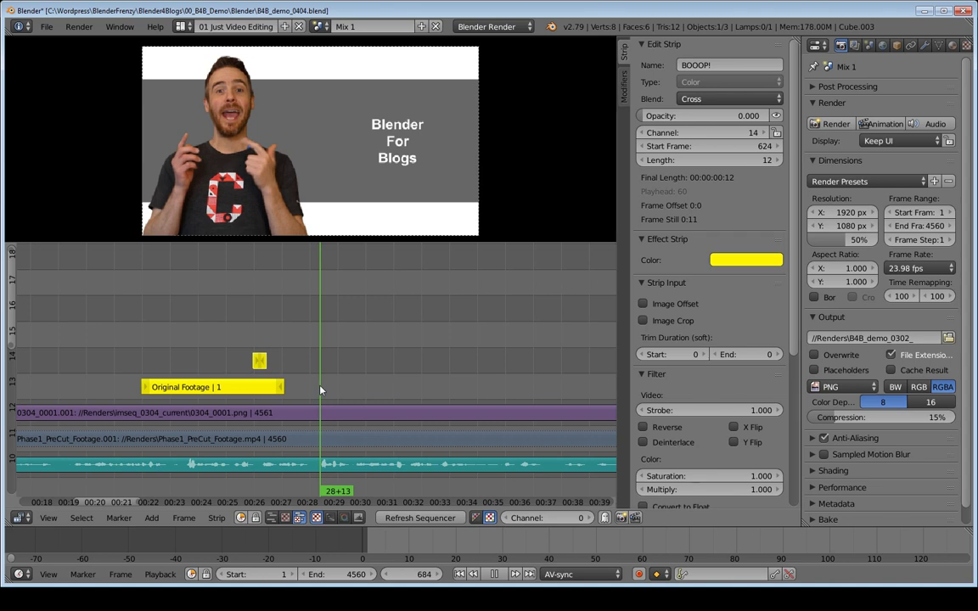
key("alt+a")
Duplicate the Original Footage strip on channel 13 and snap the copy's start to the playhead at frame 684.
right_click(235, 389)
key("shift+d")
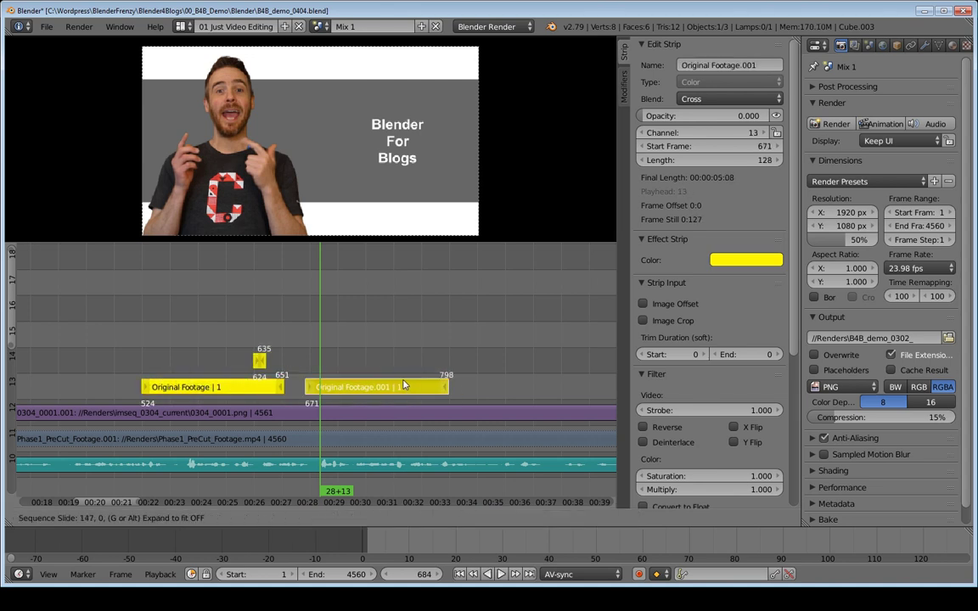
left_click(404, 388)
key("shift+s")
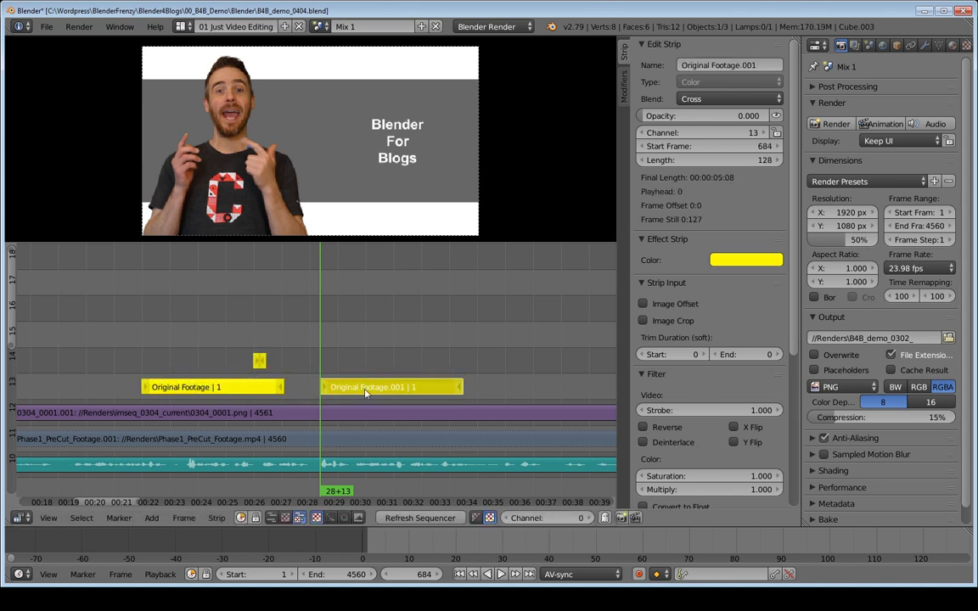
Rename the new copy on channel 13 to "Background".
left_click(717, 67)
type("Background")
key("Return")
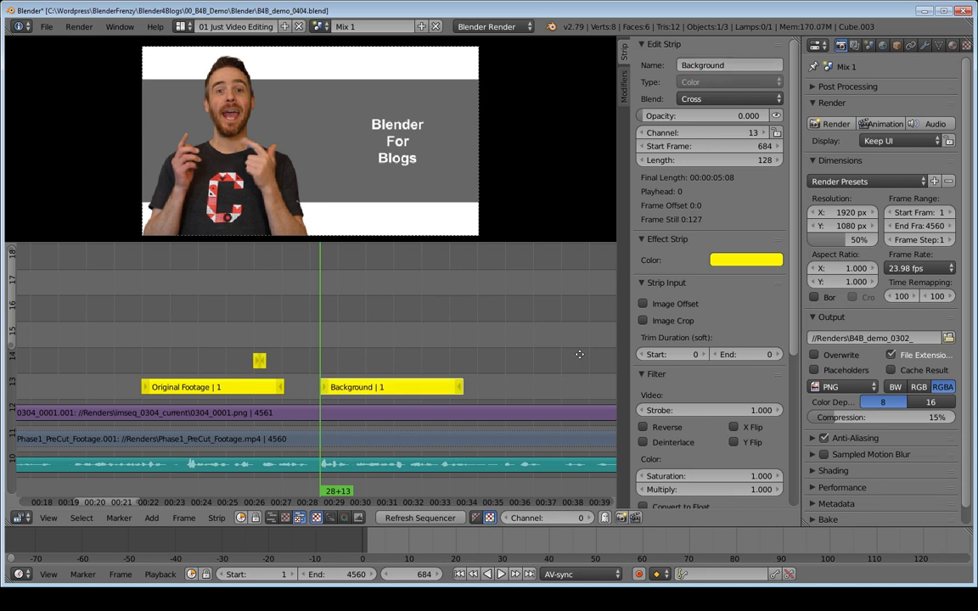
Examine the placement of the three yellow label strips above the footage at a wider zoom.
scroll(453, 322, "down", 5)
middle_click_drag(469, 360, 314, 363)
mouse_move(395, 378)
middle_mouse_down("ctrl")
mouse_move(369, 389)
mouse_move(399, 383)
middle_mouse_up("ctrl")
middle_click_drag(319, 367, 498, 361)
scroll(476, 365, "down", 3)
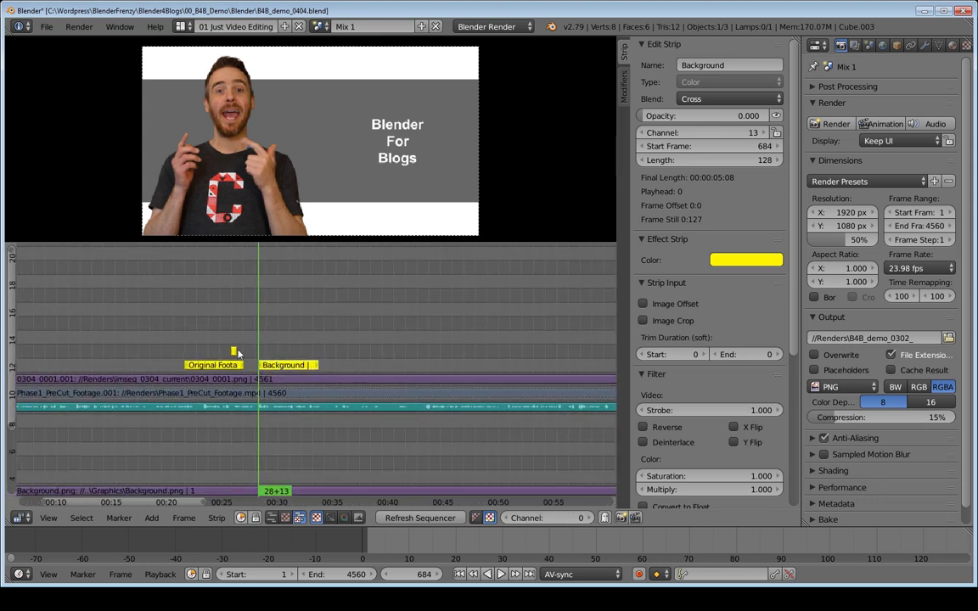
scroll(342, 378, "down", 1)
scroll(316, 340, "up", 2)
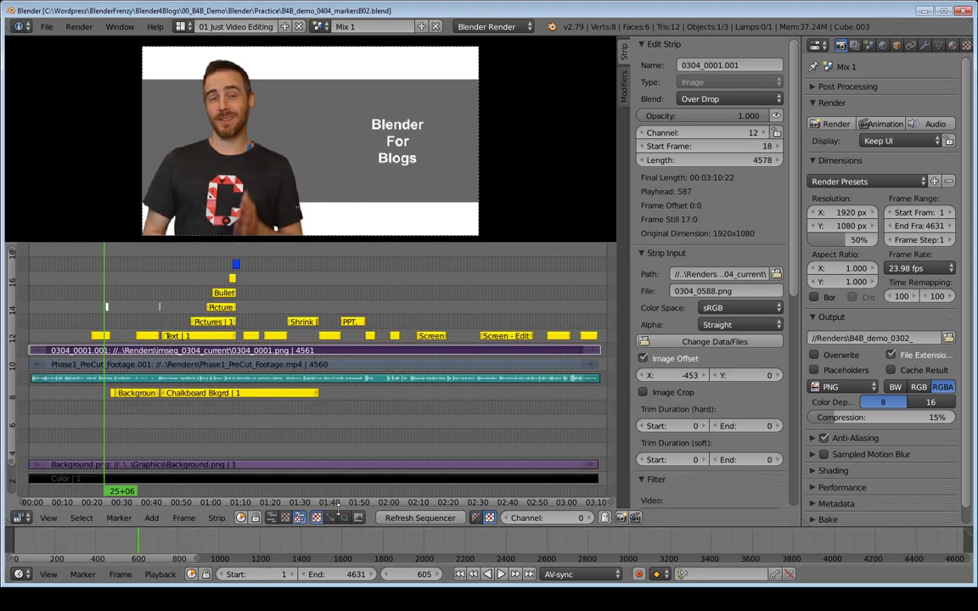
Inspect the stacked label strips in B4B_demo_0404_markersB02, selecting Picture Anim, Bullet List Anim, WIPES and the blue WIPE OUT! strip in turn.
middle_click_drag(435, 395, 418, 368, "ctrl")
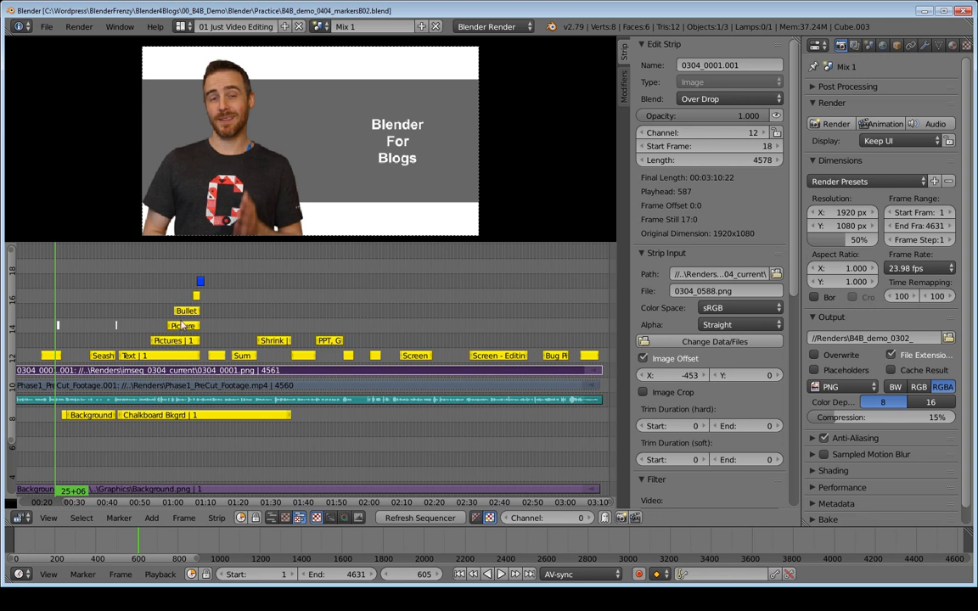
scroll(173, 340, "up", 9)
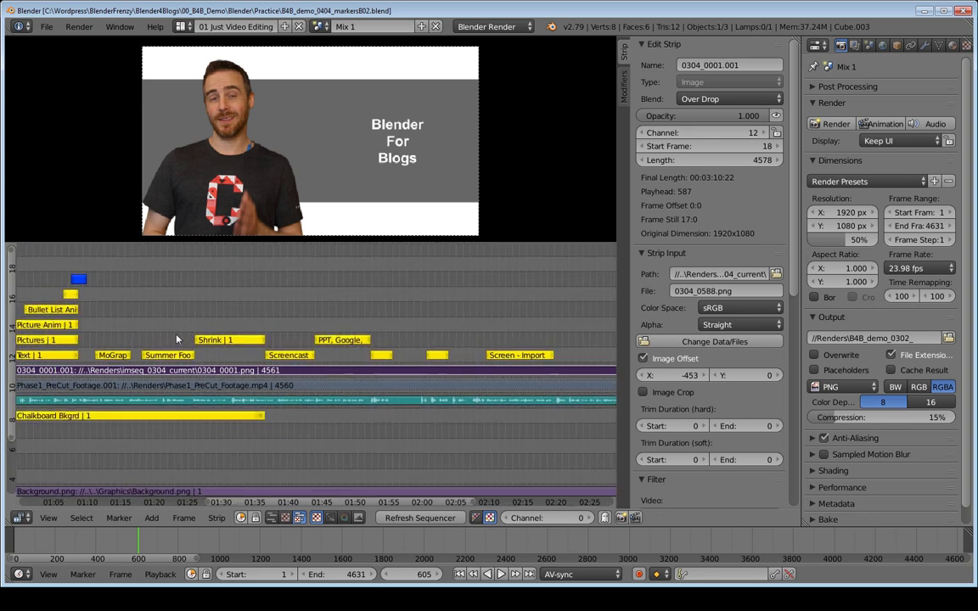
middle_click_drag(136, 338, 533, 318)
middle_click_drag(448, 314, 315, 353)
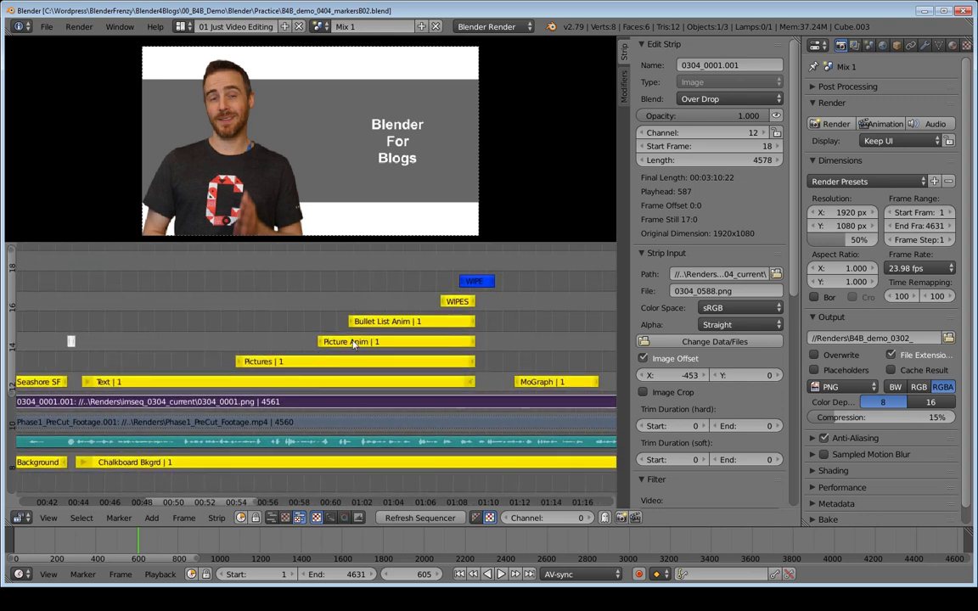
right_click(352, 340)
right_click(389, 319)
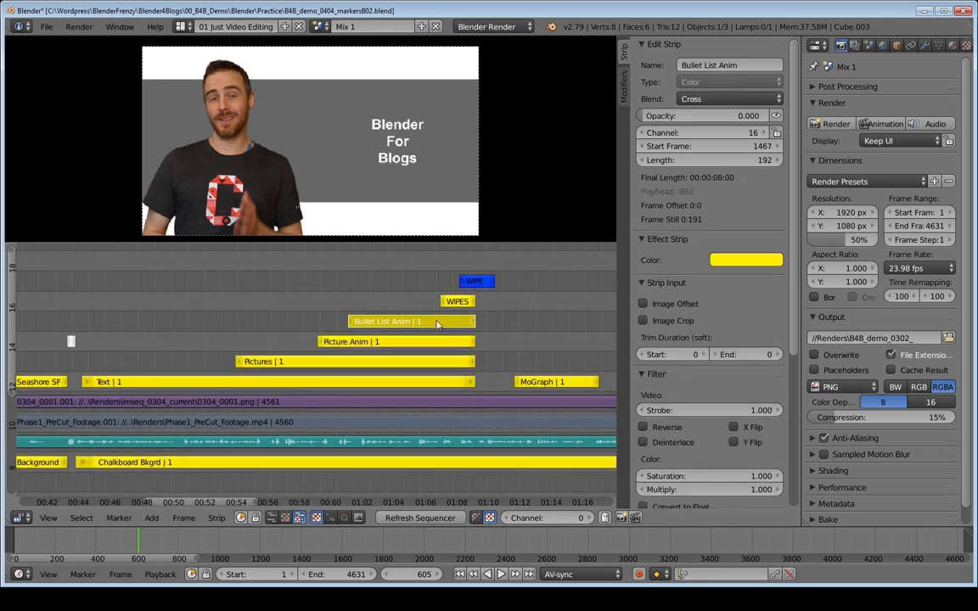
right_click(462, 302)
right_click(476, 282)
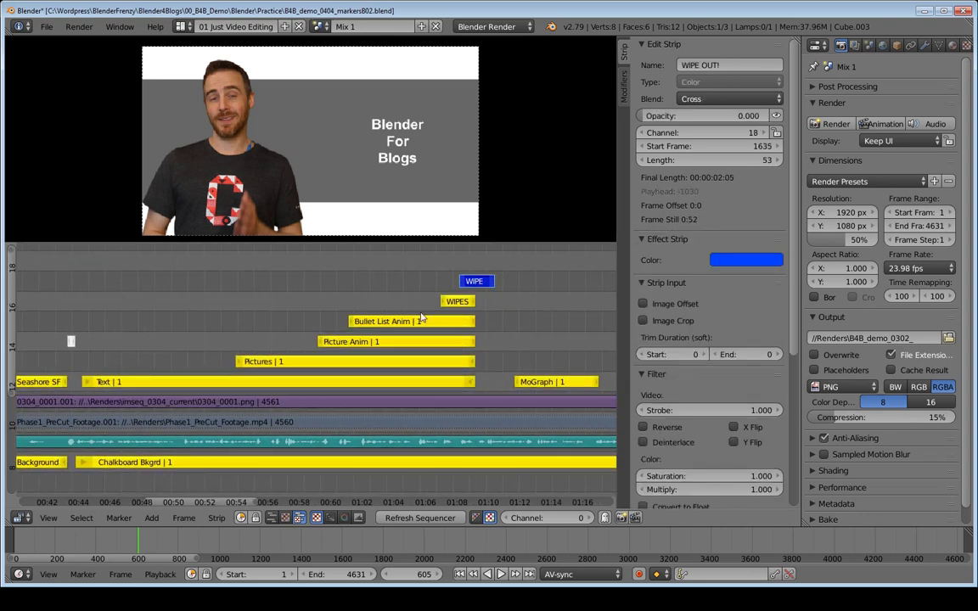
Examine the label strips across the rest of the timeline and select the Screen - Import Sound strip.
middle_click_drag(382, 287, 292, 287, "ctrl")
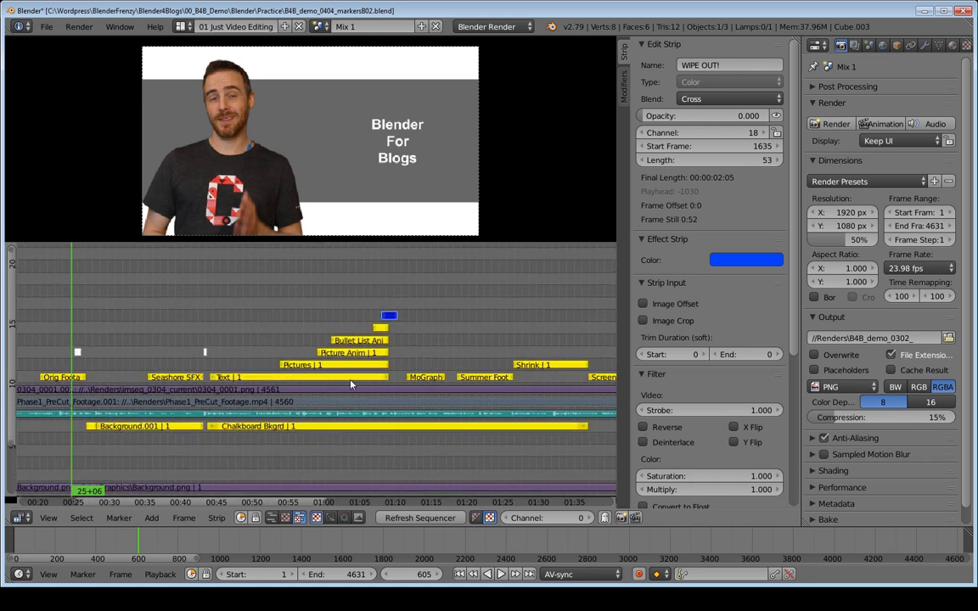
middle_click_drag(352, 381, 332, 382)
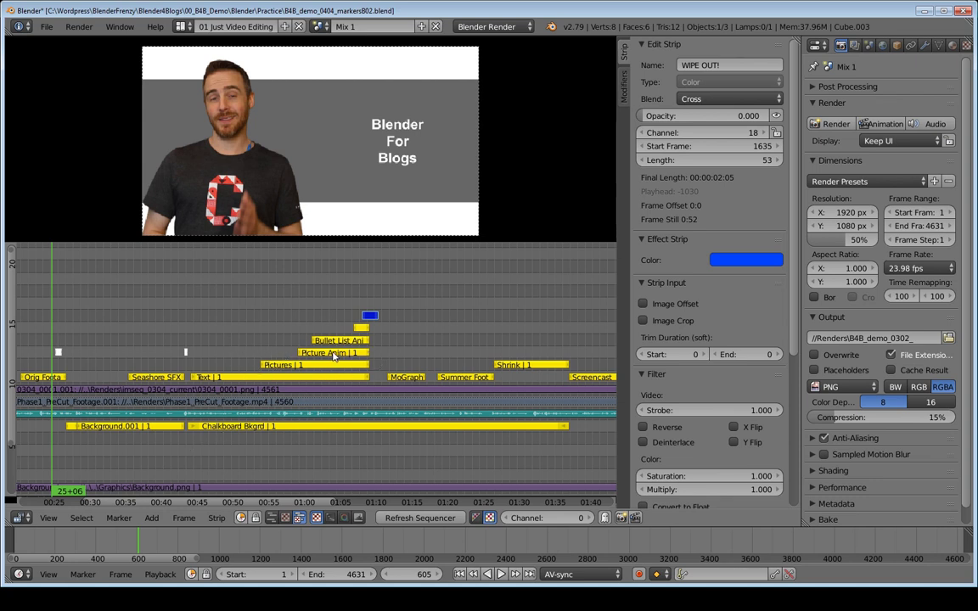
middle_click_drag(363, 338, 359, 339)
scroll(359, 339, "down", 5)
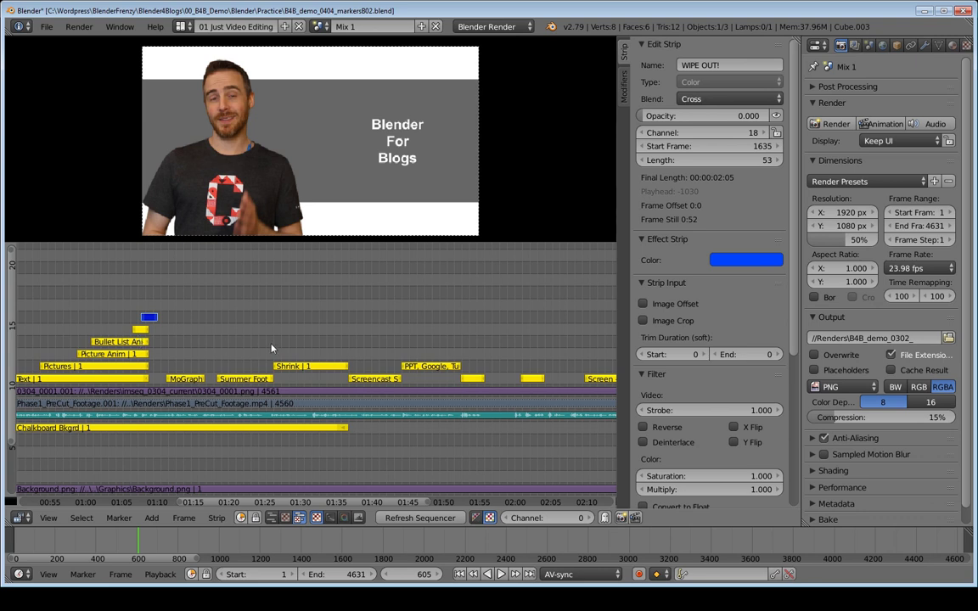
middle_click_drag(344, 344, 248, 338)
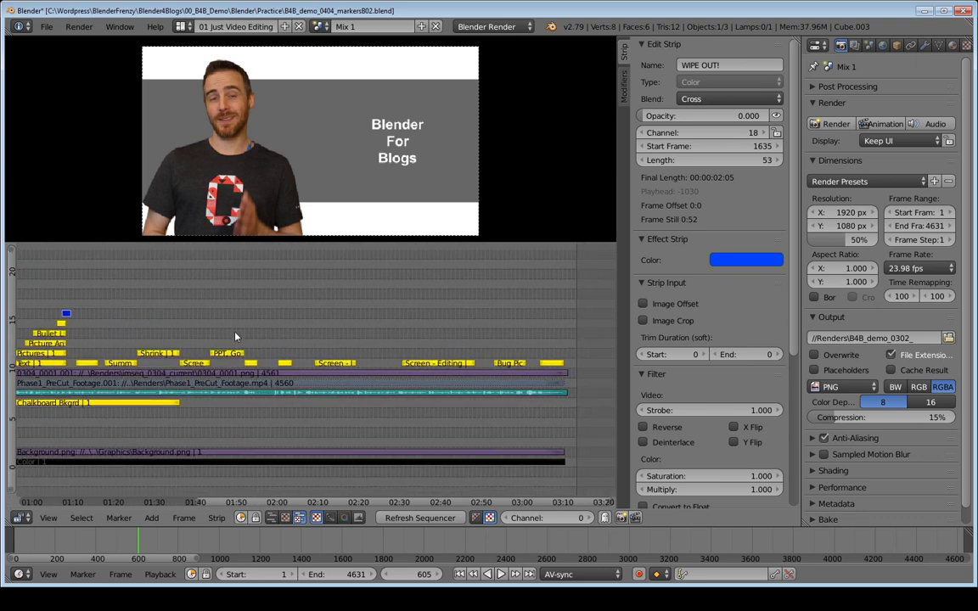
scroll(235, 337, "up", 4)
right_click(324, 369)
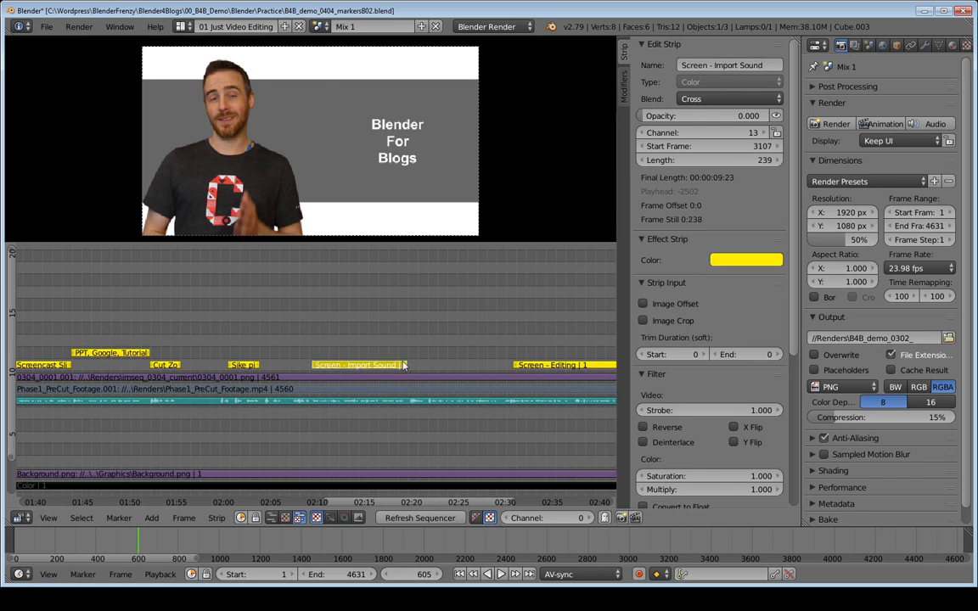
Inspect the label strips near the end of the footage, selecting Screen - Editing and Bug Pic? in turn.
middle_click_drag(404, 368, 332, 368)
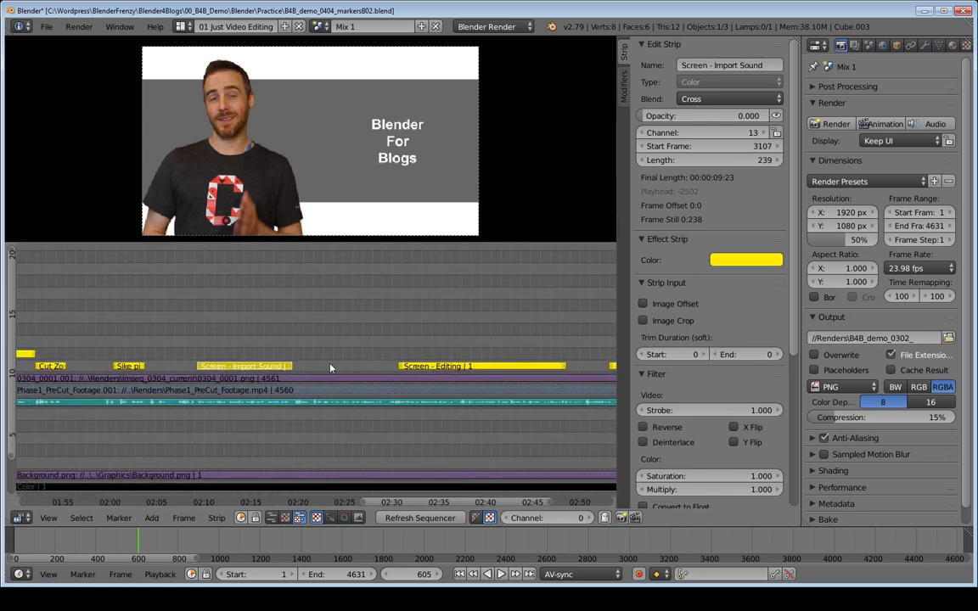
right_click(430, 369)
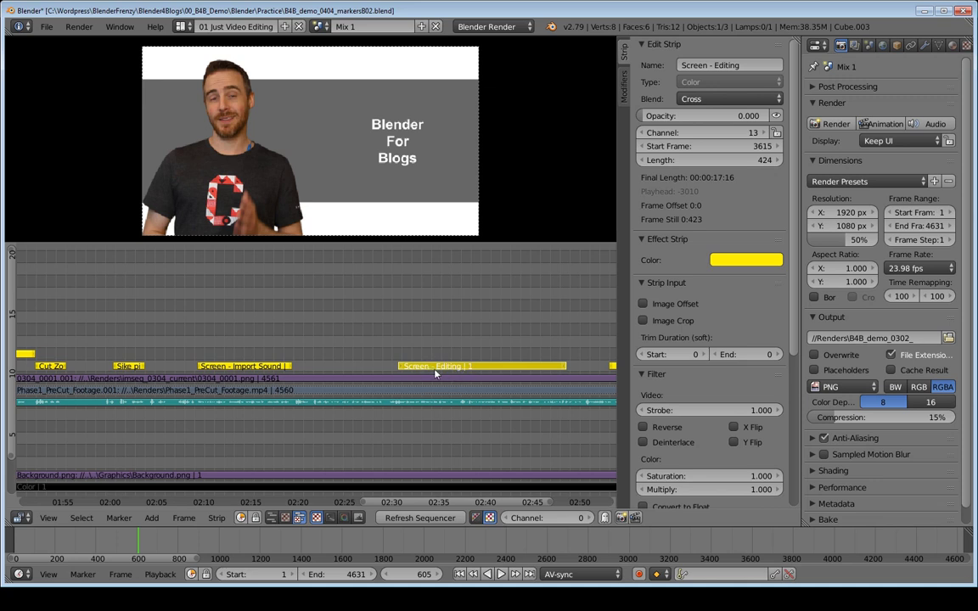
middle_click_drag(436, 373, 383, 378, "ctrl")
right_click(591, 370)
middle_click_drag(591, 370, 525, 376)
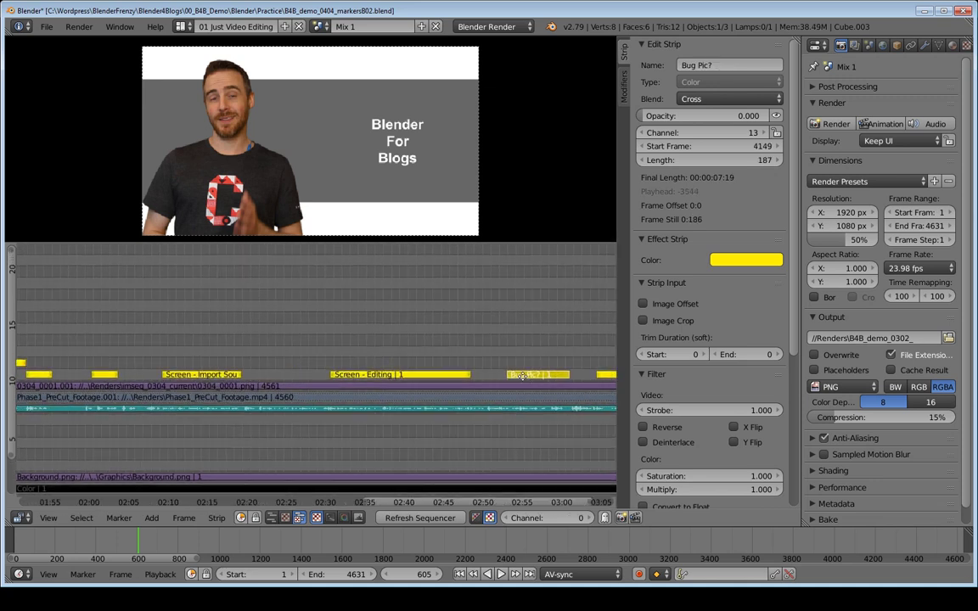
Inspect the earlier label strips on channels 13 and 14, selecting Sike pic?, Cut Zoom, and PPT, Google, Tutorials in turn.
middle_click_drag(200, 363, 368, 352)
middle_click_drag(277, 383, 317, 387, "ctrl")
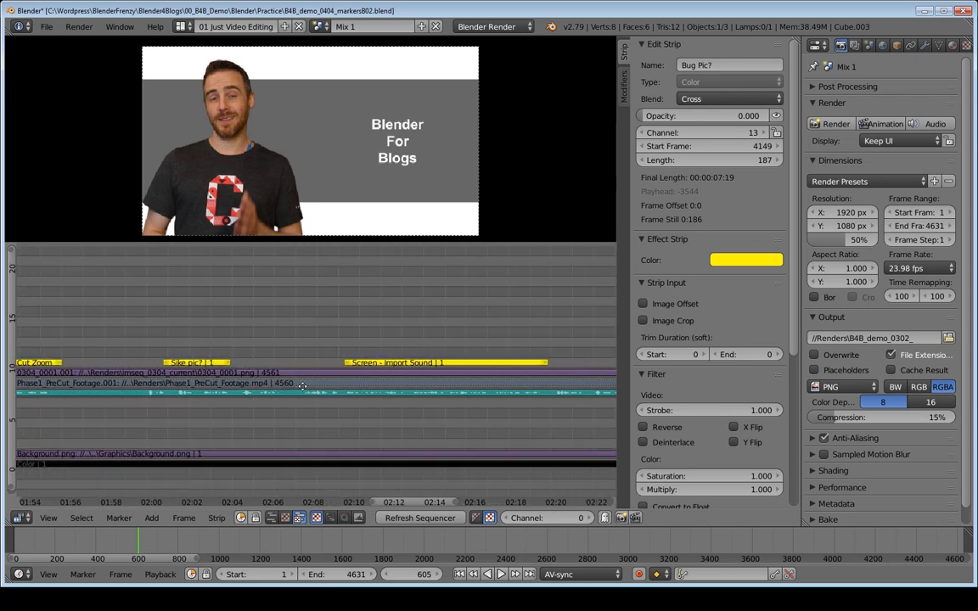
middle_click_drag(189, 367, 548, 386)
right_click(333, 360)
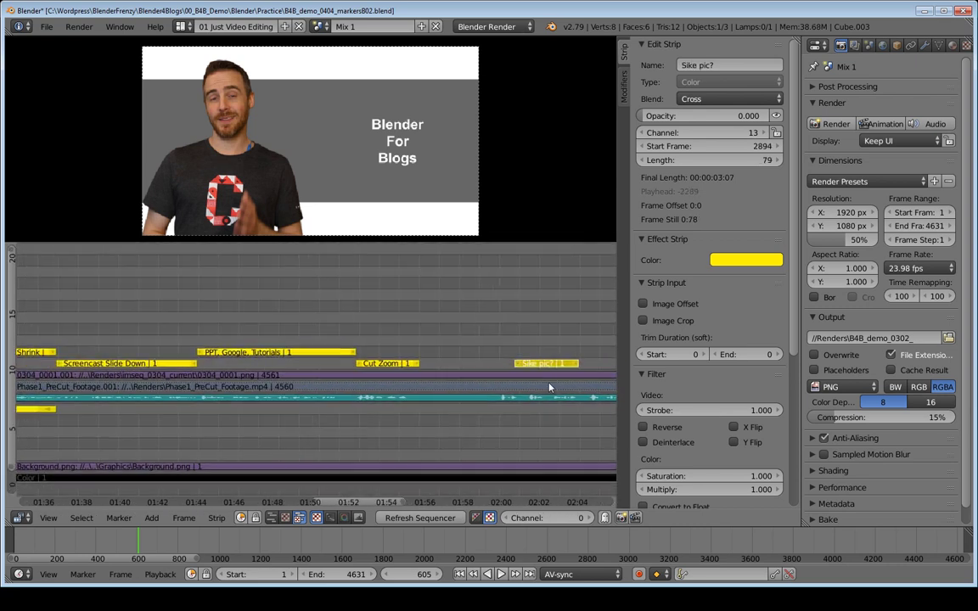
right_click(375, 363)
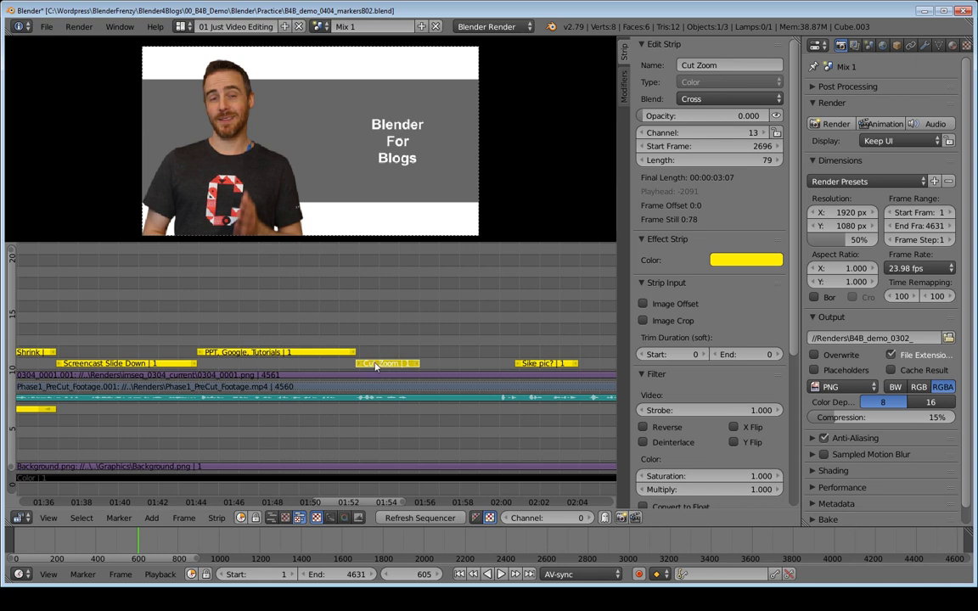
middle_click_drag(336, 362, 438, 369)
right_click(352, 360)
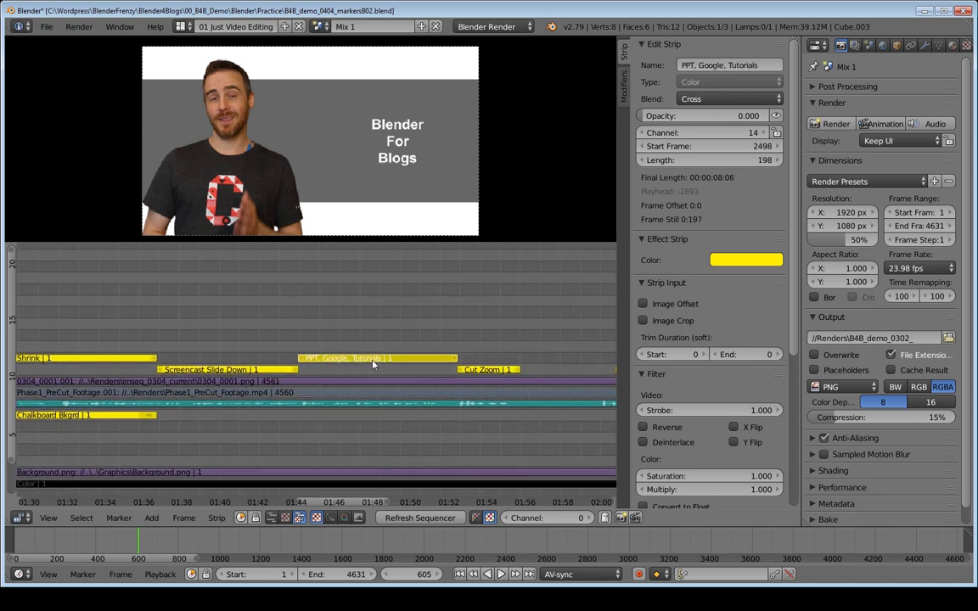
Examine the full set of label strips with the whole edit fitted in the sequencer.
scroll(362, 365, "down", 4)
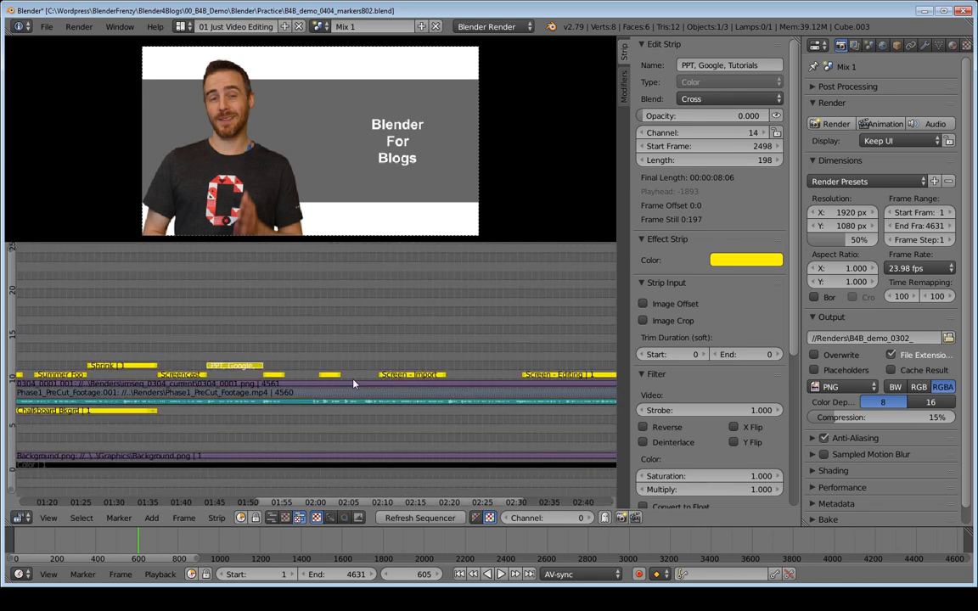
scroll(292, 379, "down", 3)
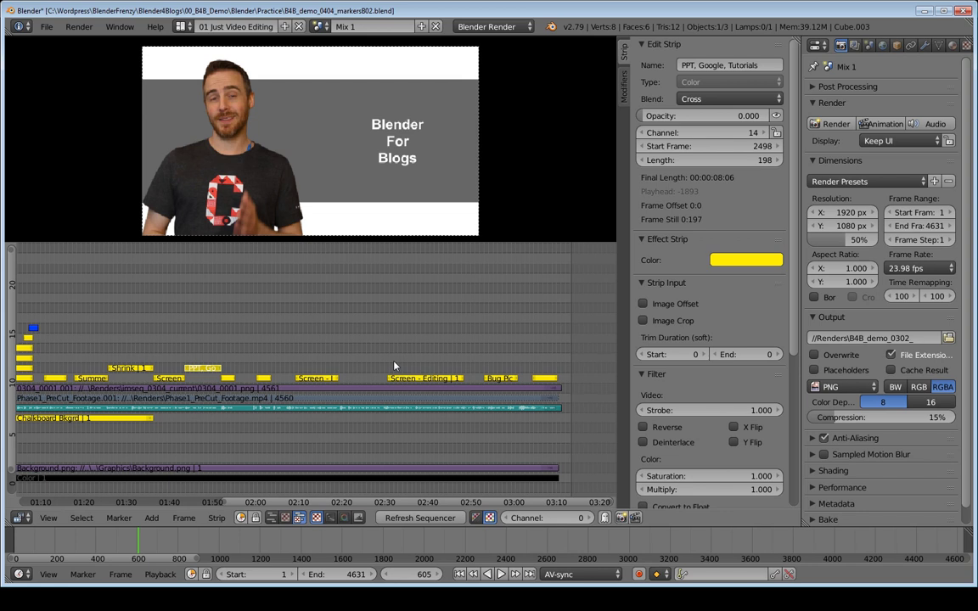
middle_click_drag(297, 362, 361, 368)
middle_click_drag(361, 368, 348, 363, "ctrl")
key("Home")
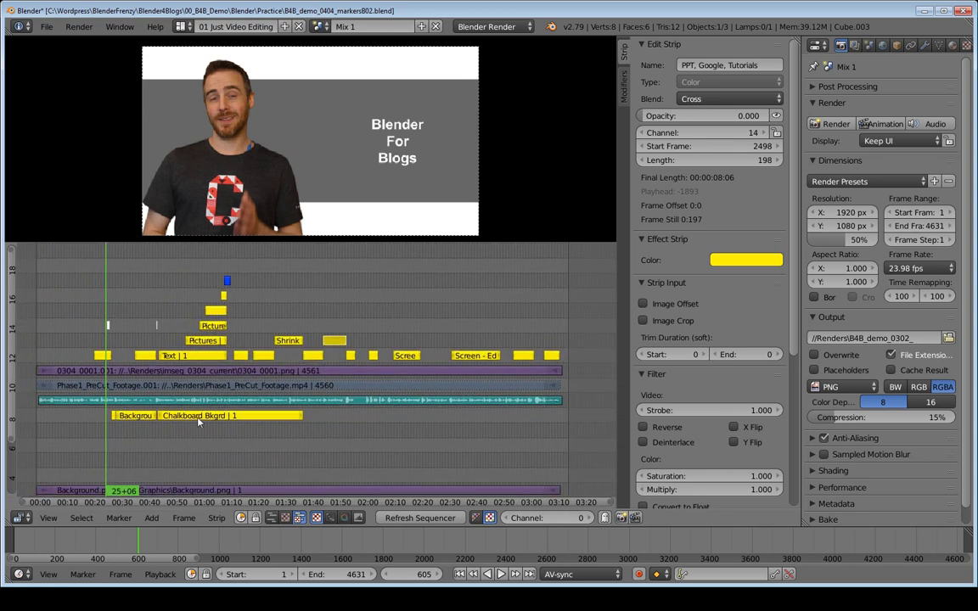
middle_click_drag(373, 354, 413, 372)
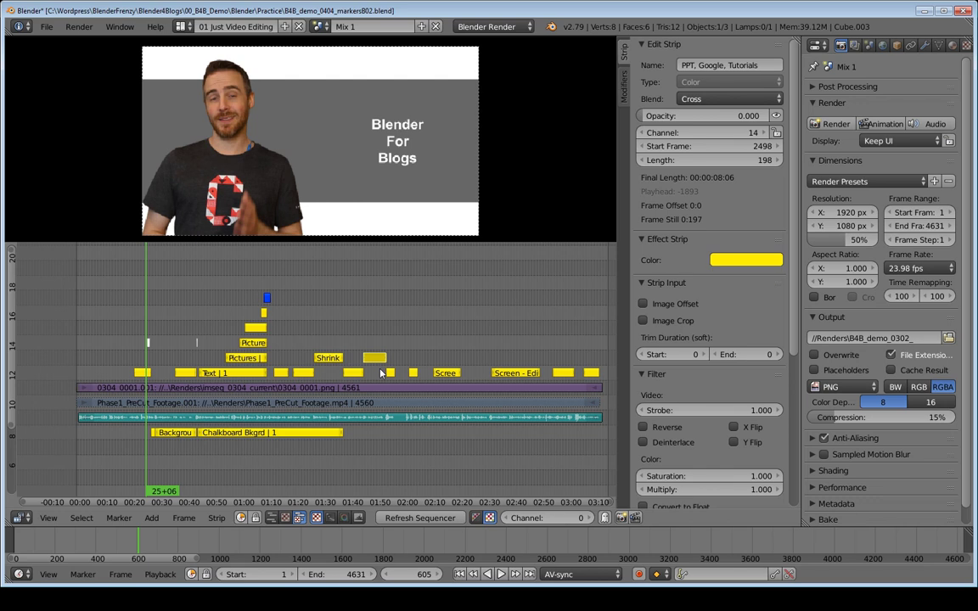
Compare the Orig Footage label strip with the Phase1_PreCut_Footage movie strip beneath it by selecting each in turn.
middle_click_drag(260, 323, 357, 329)
middle_click_drag(357, 330, 448, 450, "ctrl")
right_click(204, 367)
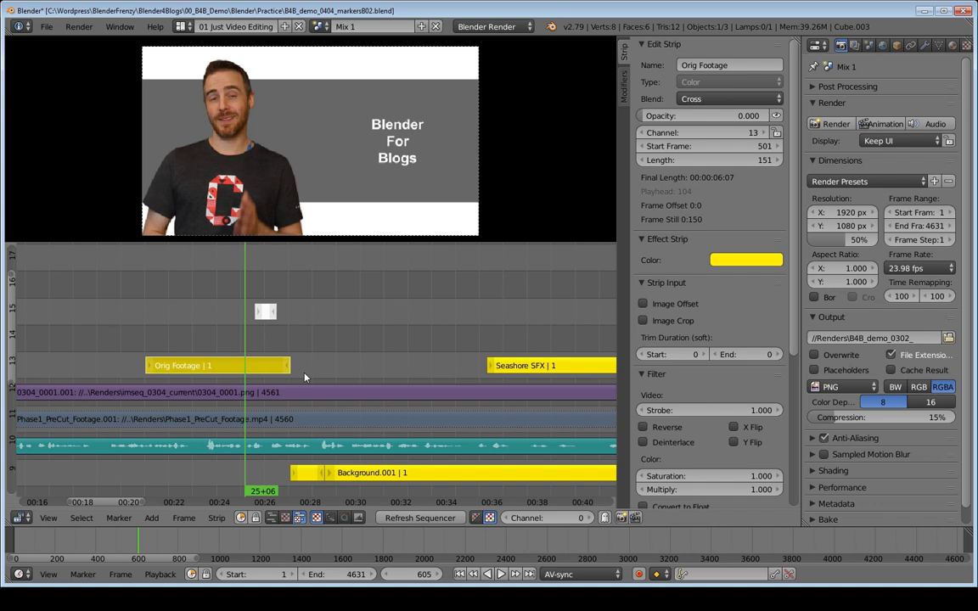
scroll(263, 370, "down", 1)
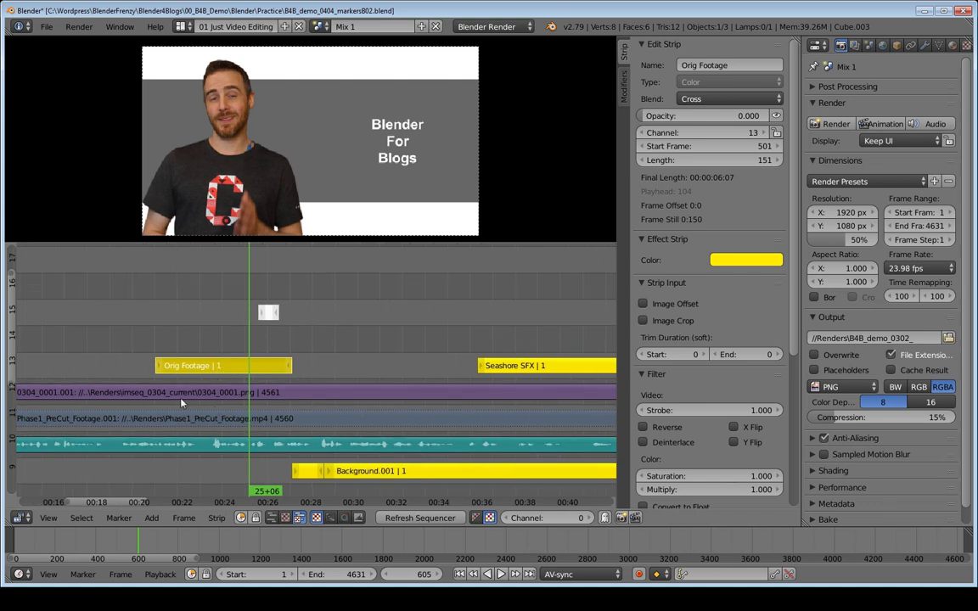
right_click(209, 426)
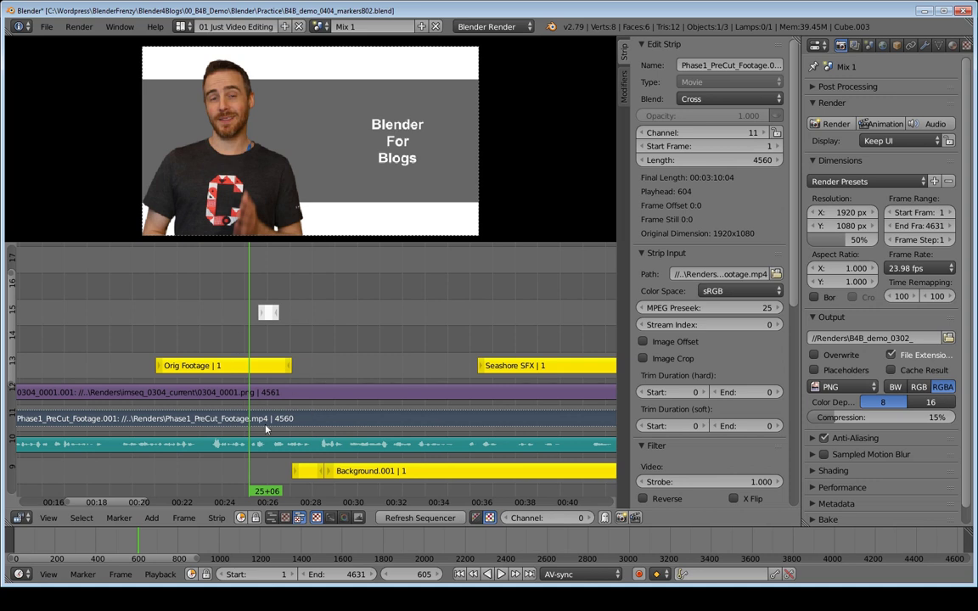
right_click(177, 375)
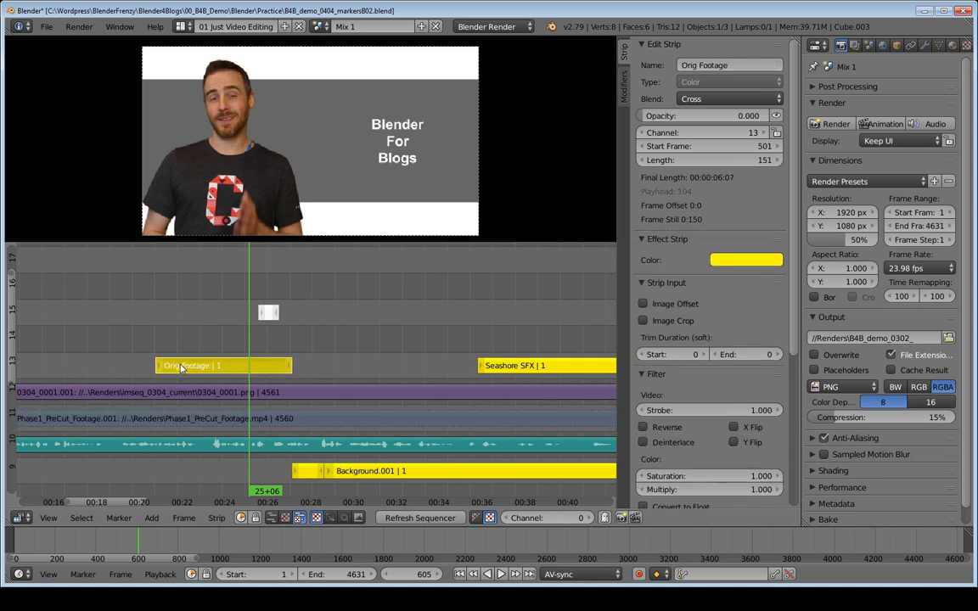
right_click(193, 426)
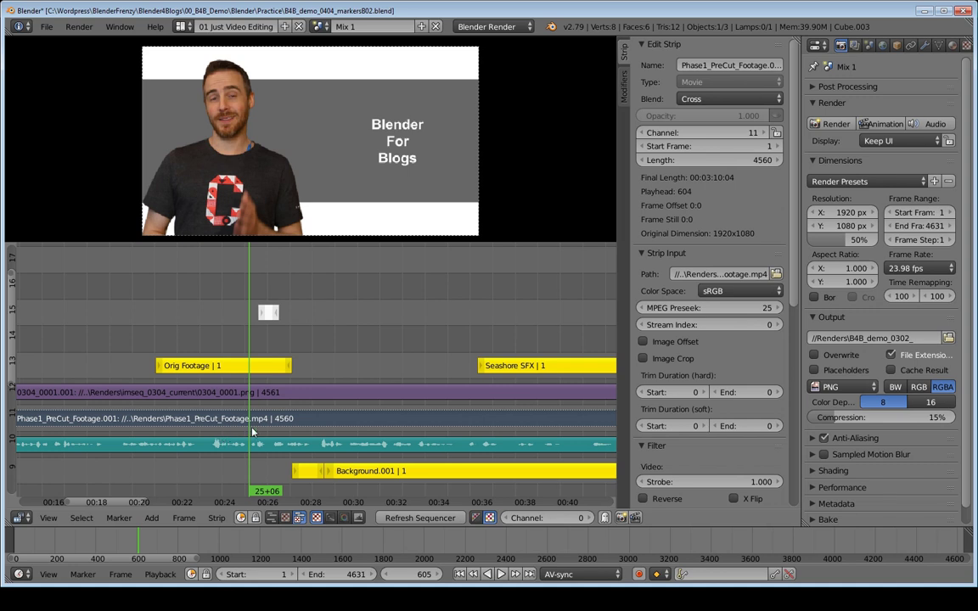
Examine how the label strips are distributed above and below the footage, from the start to the end of the edit.
scroll(208, 364, "down", 3)
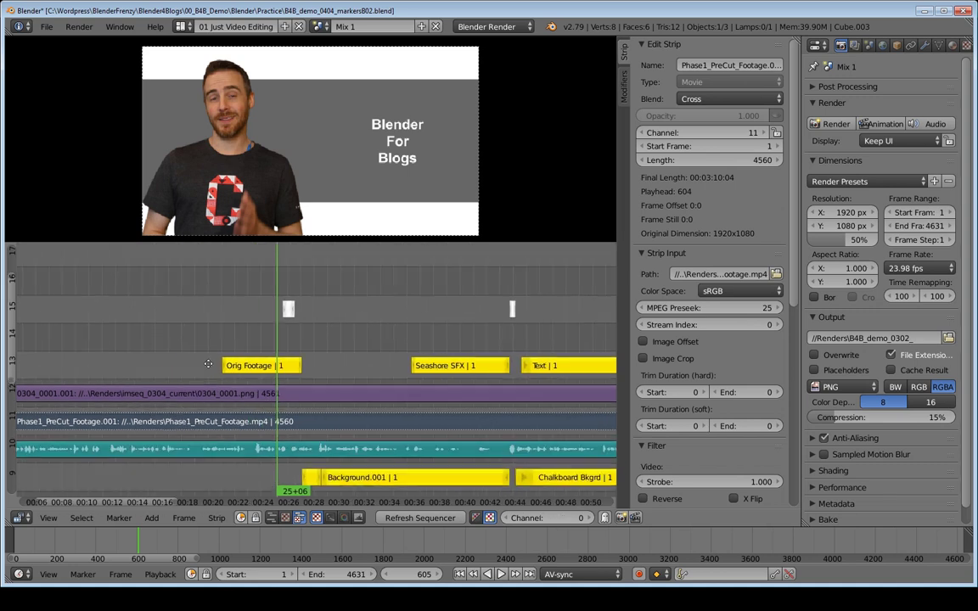
middle_click_drag(340, 405, 321, 409, "ctrl")
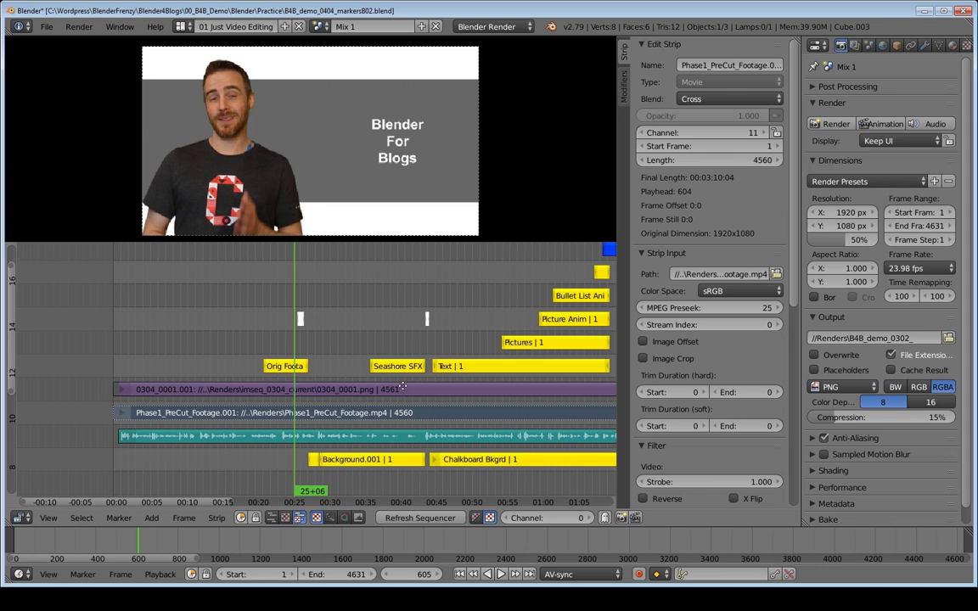
middle_click_drag(400, 382, 380, 389, "ctrl")
middle_click_drag(570, 361, 426, 353)
middle_click_drag(487, 364, 357, 371, "ctrl")
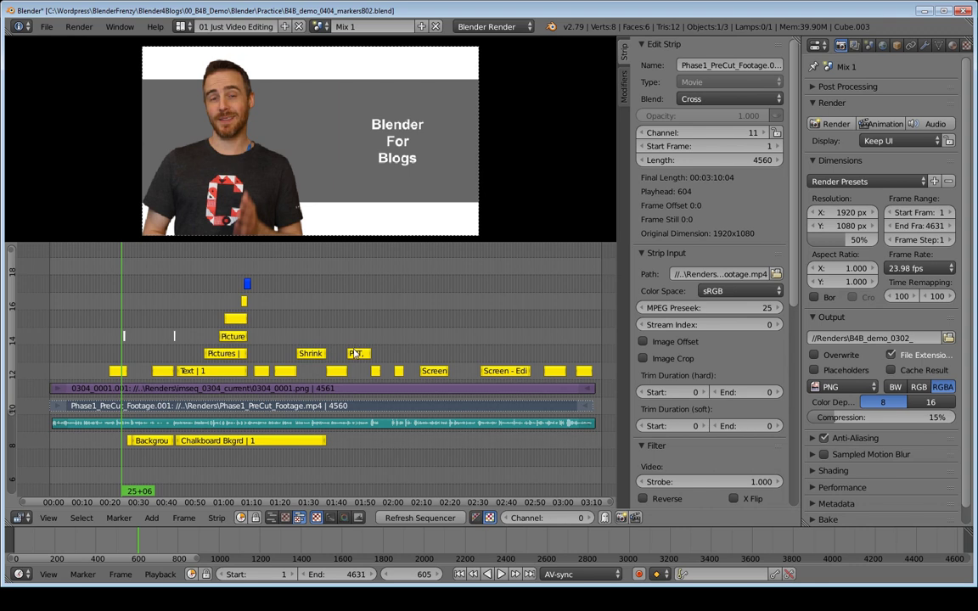
scroll(342, 365, "up", 3)
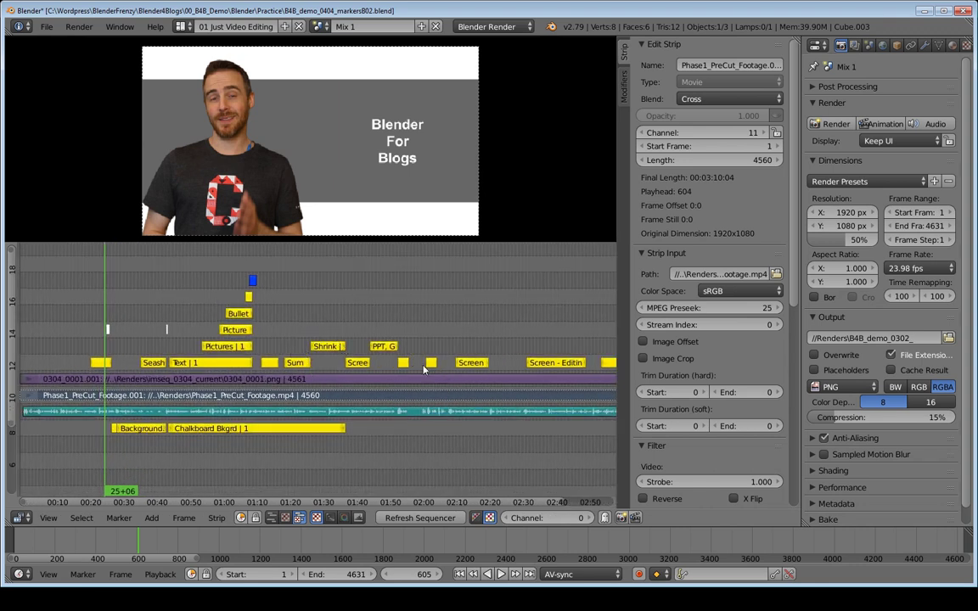
middle_click_drag(322, 375, 394, 372)
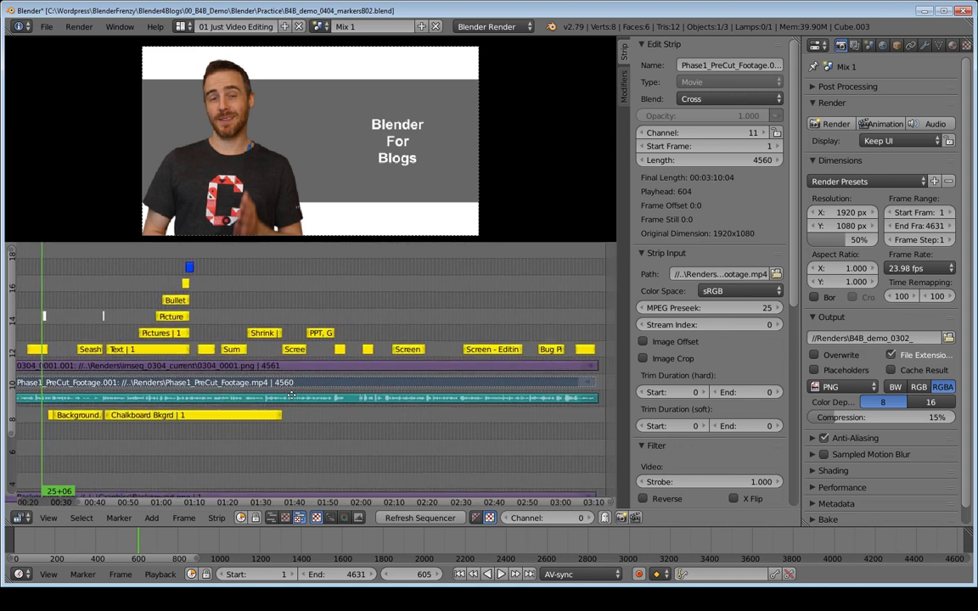
scroll(315, 411, "down", 3)
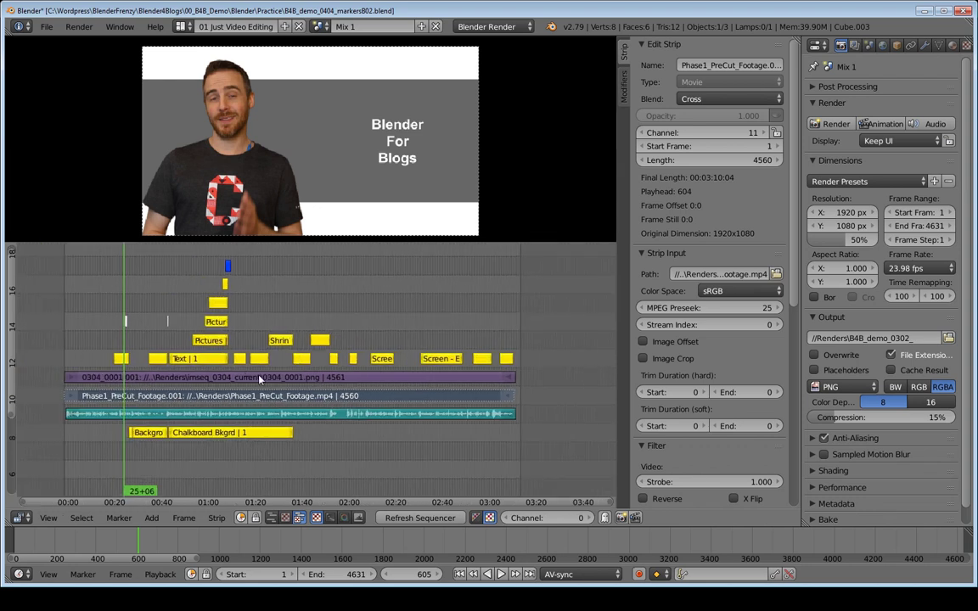
middle_click_drag(301, 359, 338, 378)
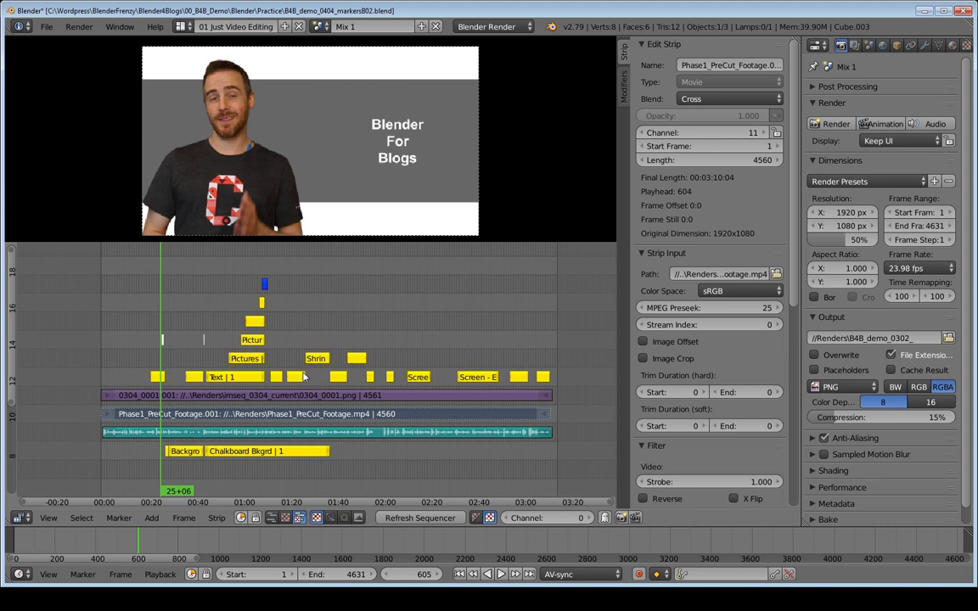
middle_click_drag(314, 382, 283, 386, "ctrl")
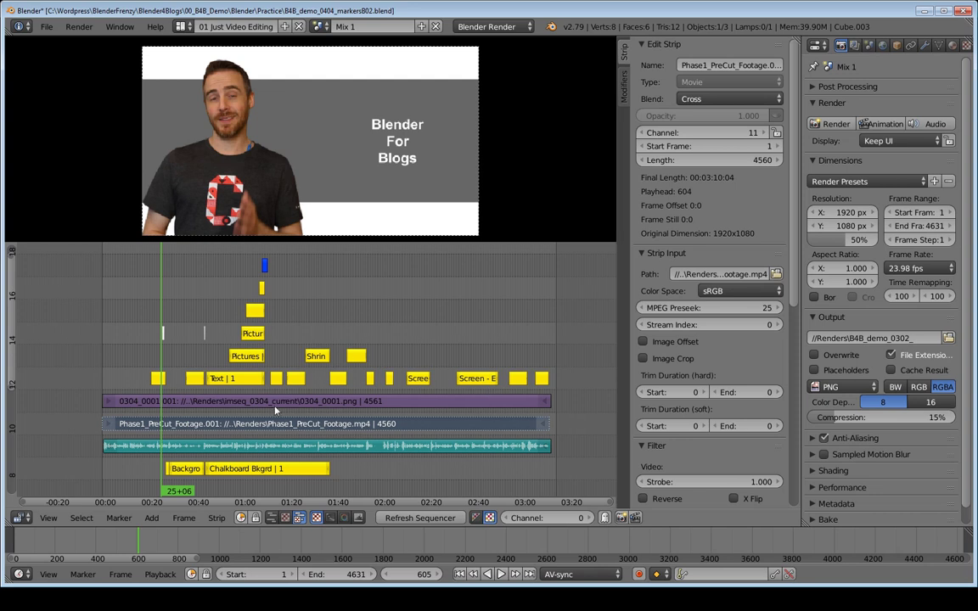
middle_click_drag(422, 382, 359, 375)
middle_click_drag(358, 376, 342, 340, "ctrl")
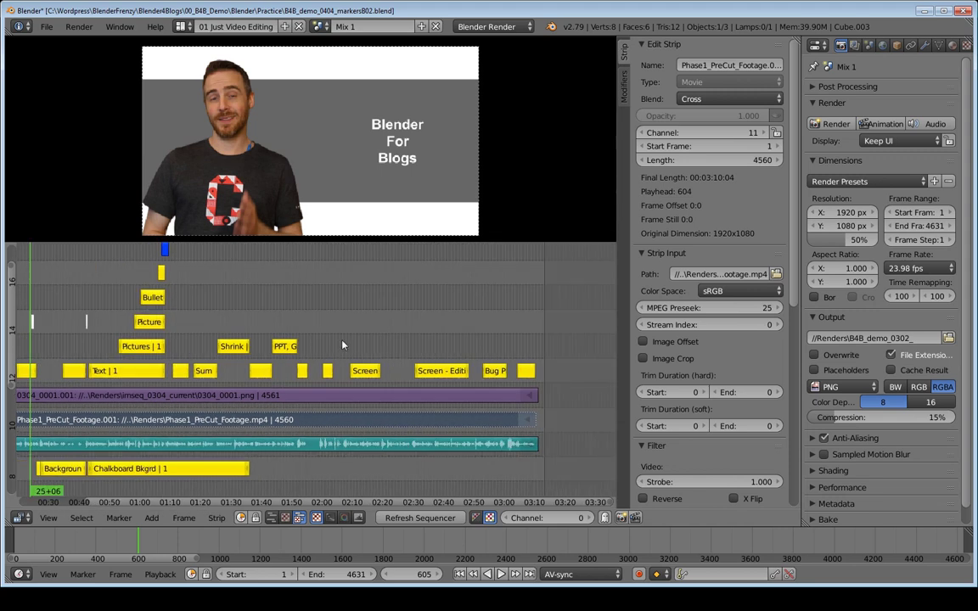
Review the labelled sections across the edit, selecting the Screen - Import Sound label and the 0304_0001.001 image strip on channel 12.
right_click(363, 371)
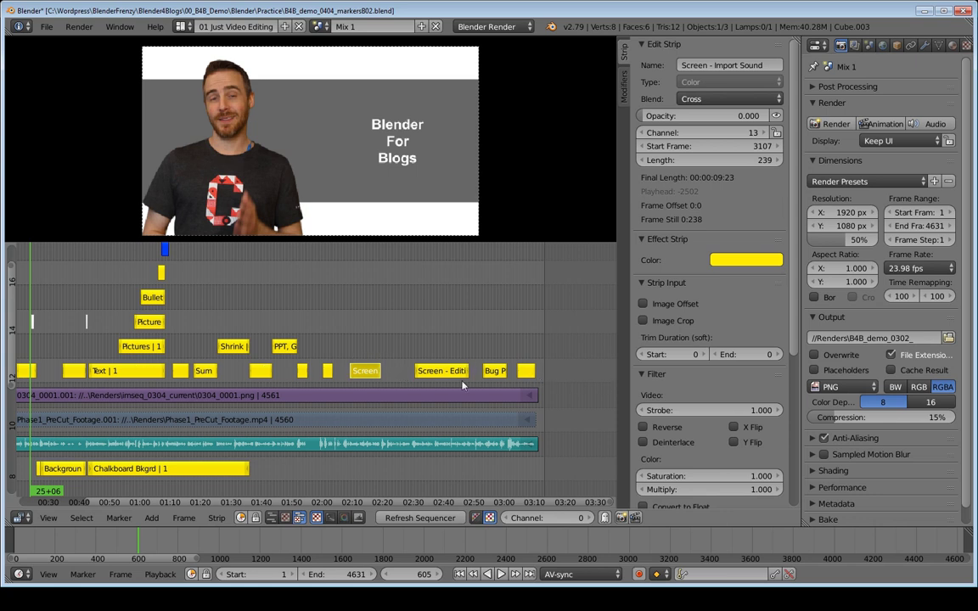
middle_click_drag(291, 376, 347, 370)
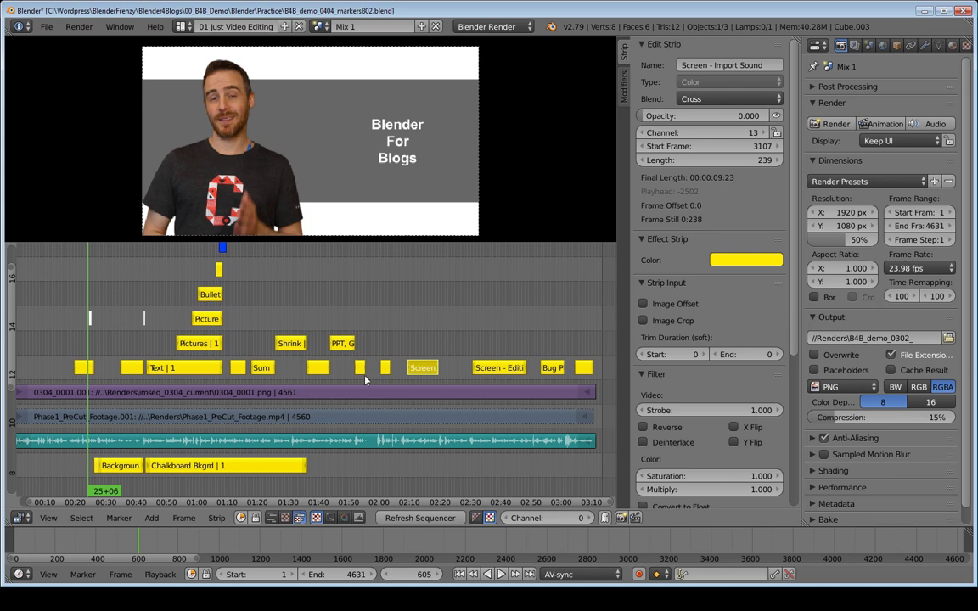
mouse_move(339, 382)
middle_mouse_down()
mouse_move(382, 382)
mouse_move(318, 377)
mouse_move(335, 384)
middle_mouse_up()
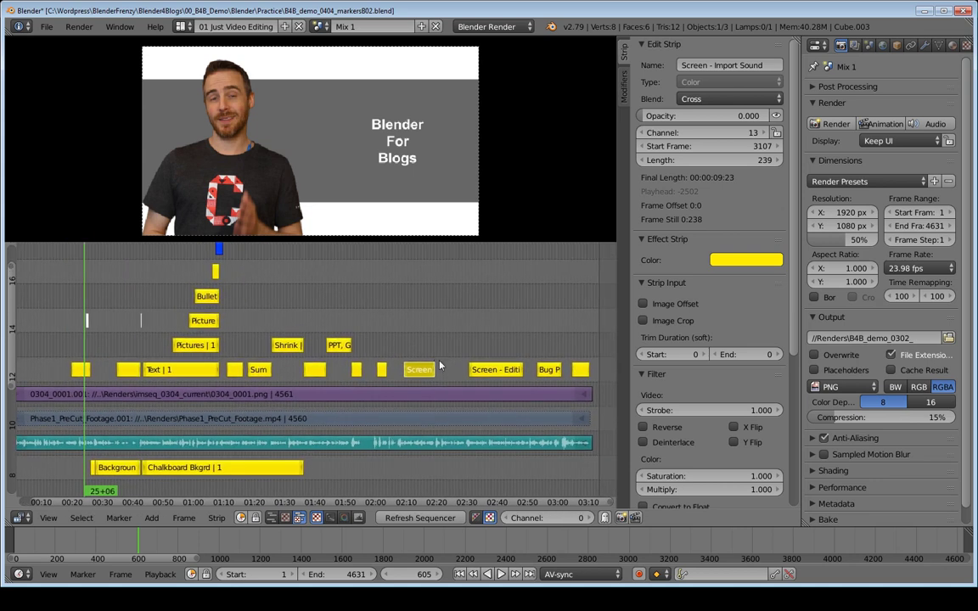
middle_click_drag(225, 432, 308, 422)
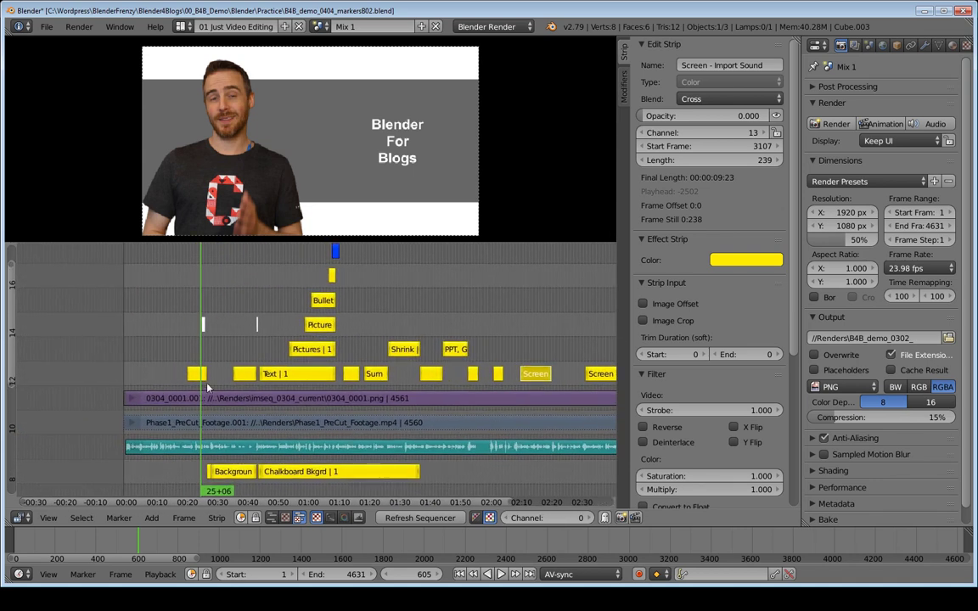
mouse_move(207, 387)
middle_mouse_down()
mouse_move(152, 374)
mouse_move(228, 371)
mouse_move(208, 374)
middle_mouse_up()
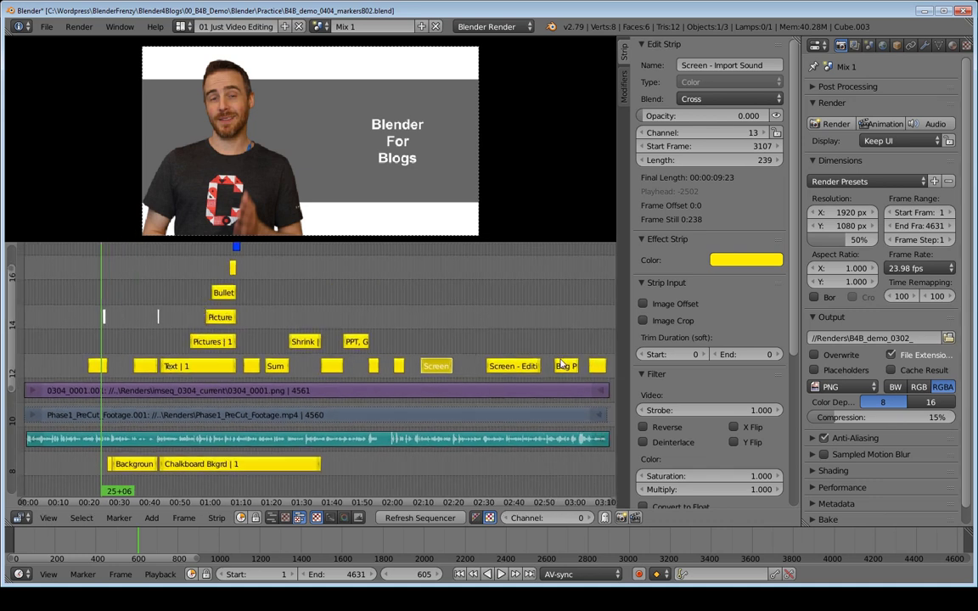
right_click(132, 391)
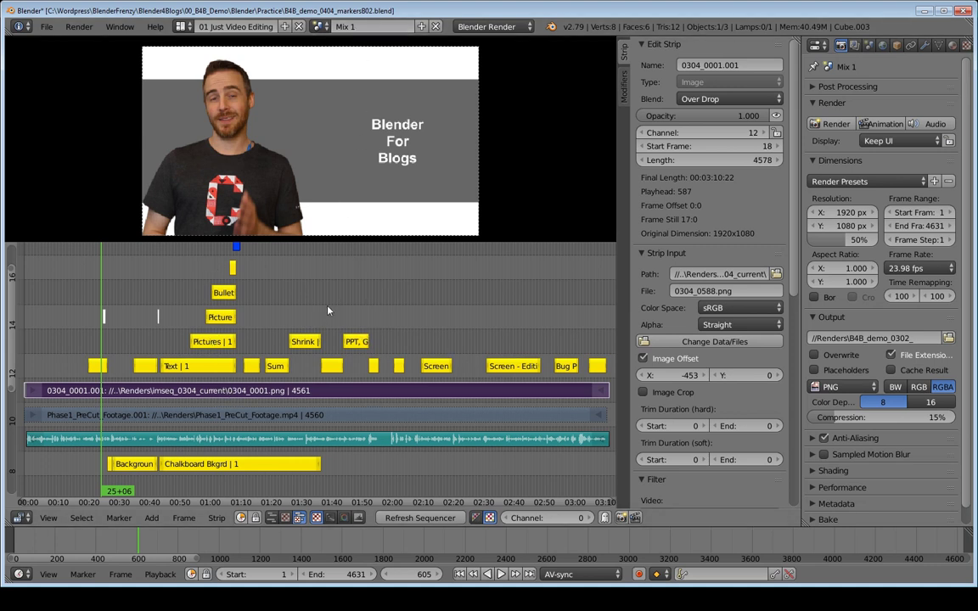
Rename the current scene to "Markings".
middle_click_drag(325, 293, 321, 303)
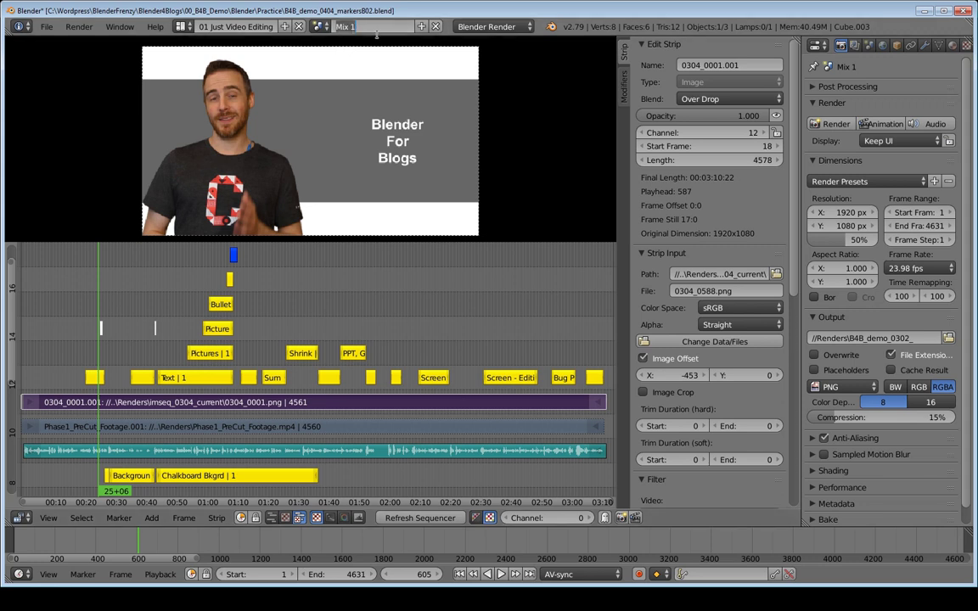
type("Markings")
key("Return")
Create a full copy of the Markings scene and name the copy "Mix 1".
left_click(421, 26)
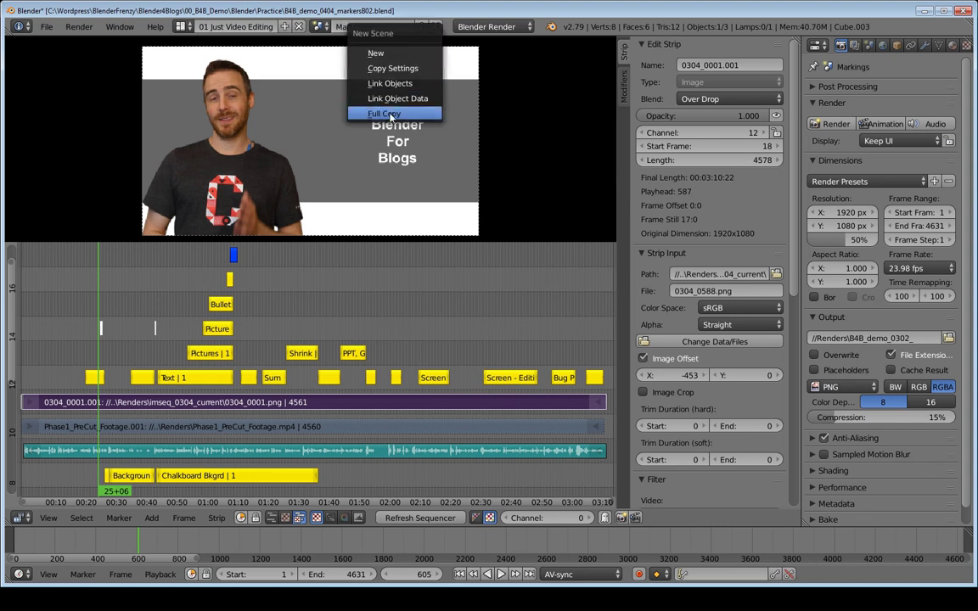
left_click(397, 113)
left_click(362, 26)
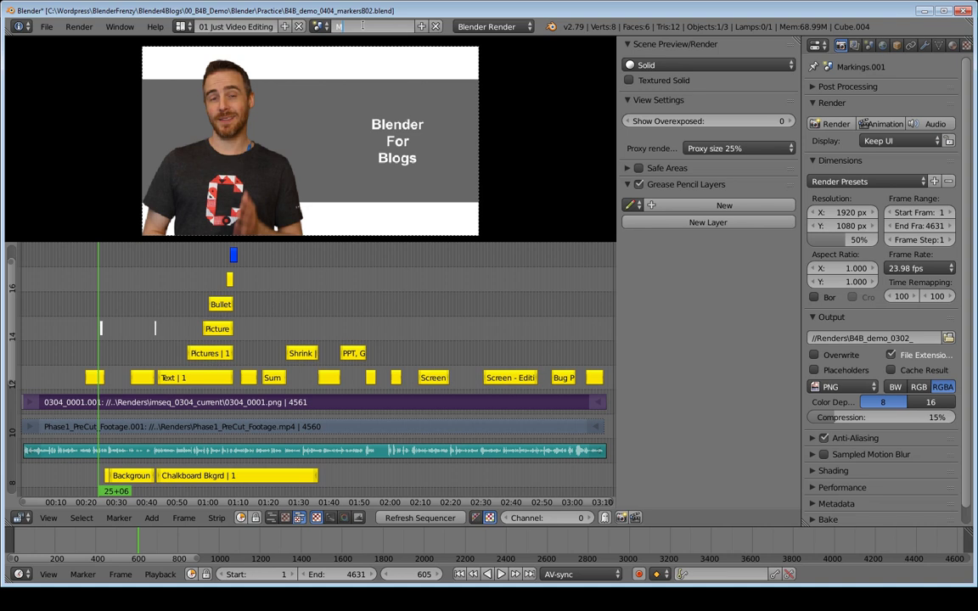
type("Mix 1")
key("Return")
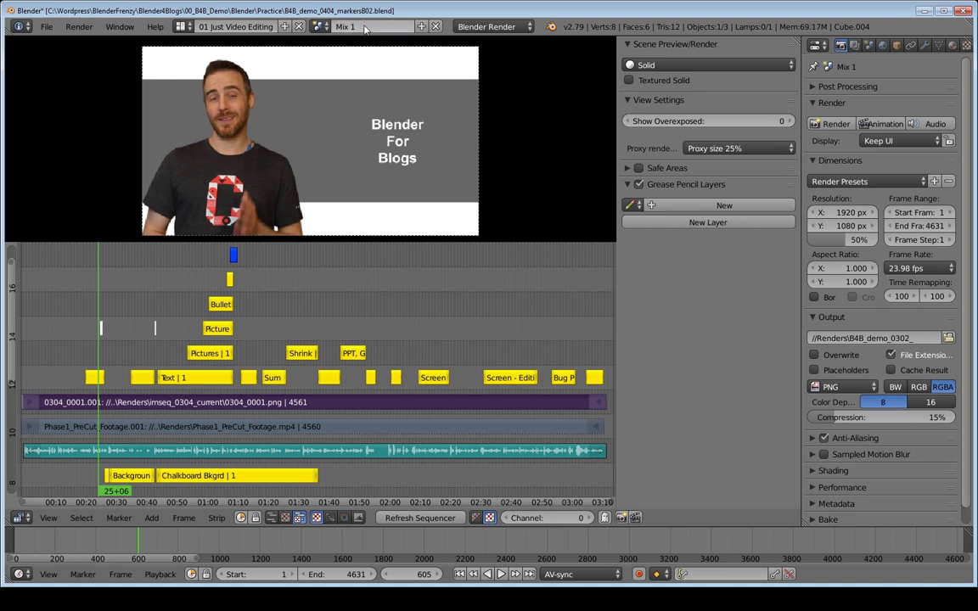
Try deleting all label strips from Mix 1 by selecting the image, footage, sound and Color strips and inverting the selection, and undo the deletion.
key("Home")
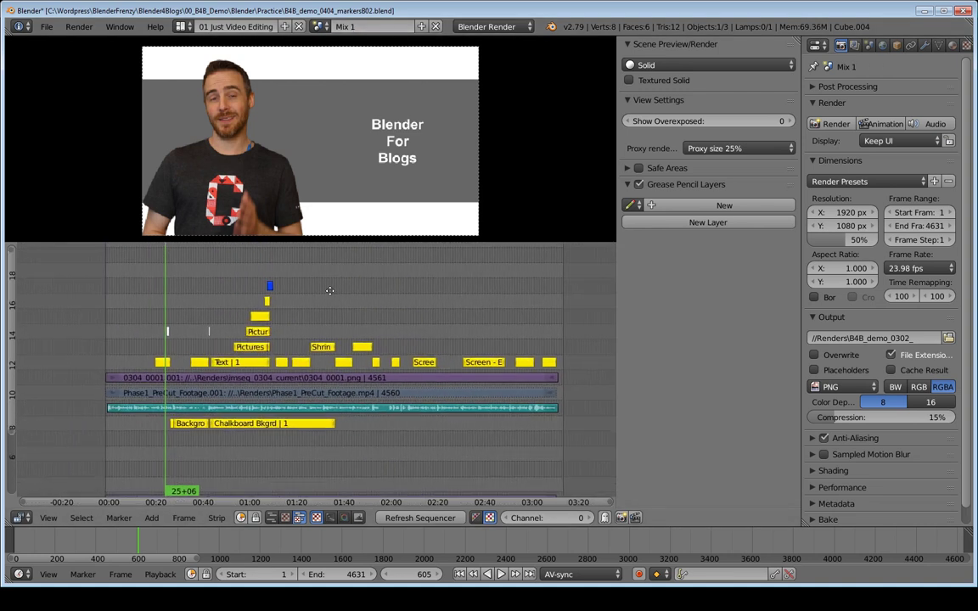
right_click(225, 341)
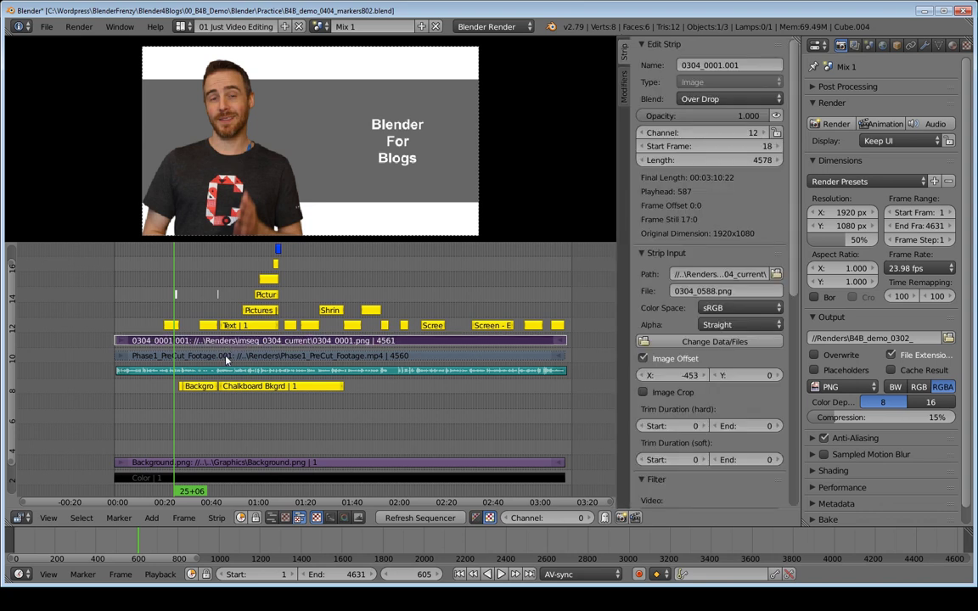
right_click(226, 358)
right_click(212, 463)
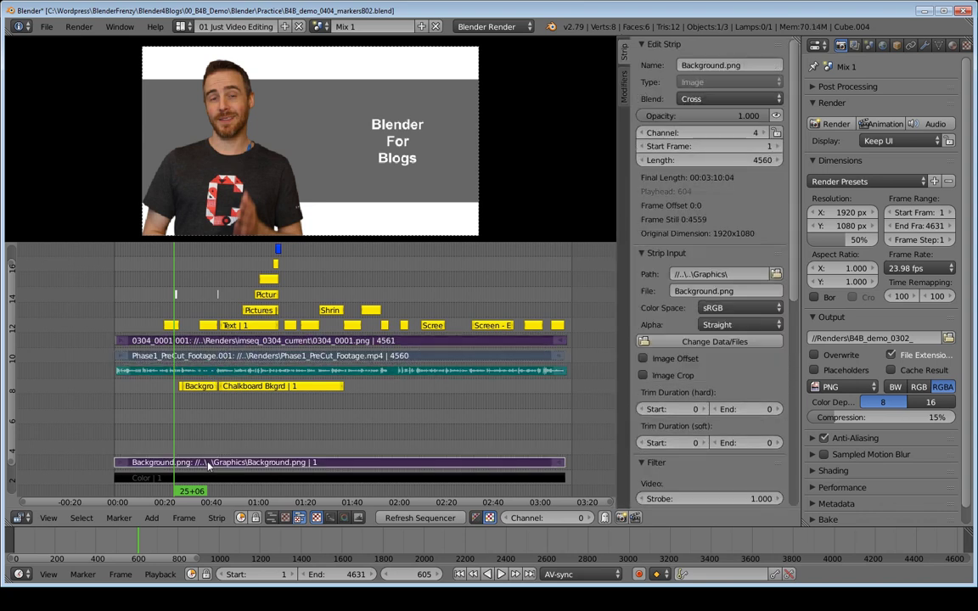
right_click(217, 478)
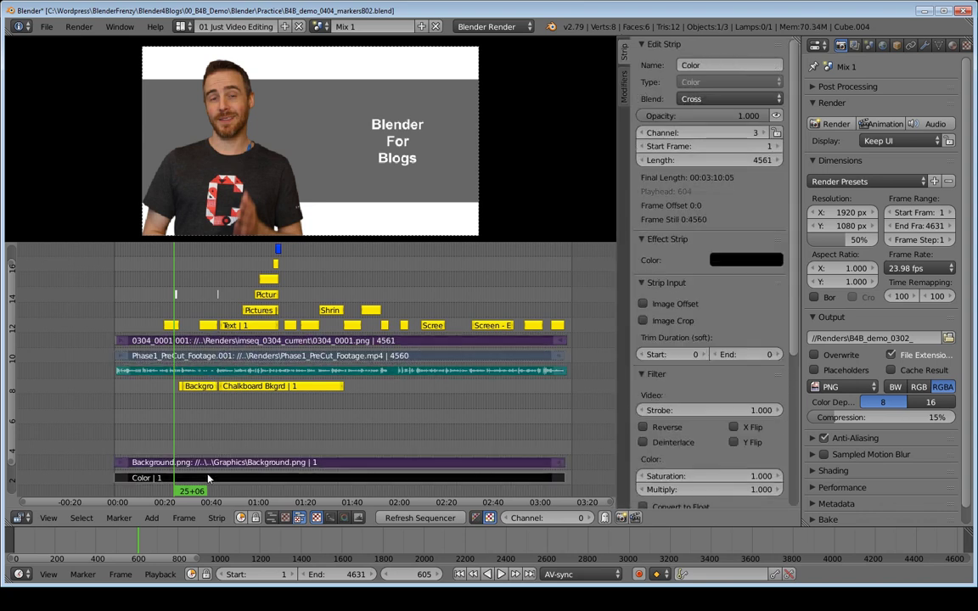
key("Home")
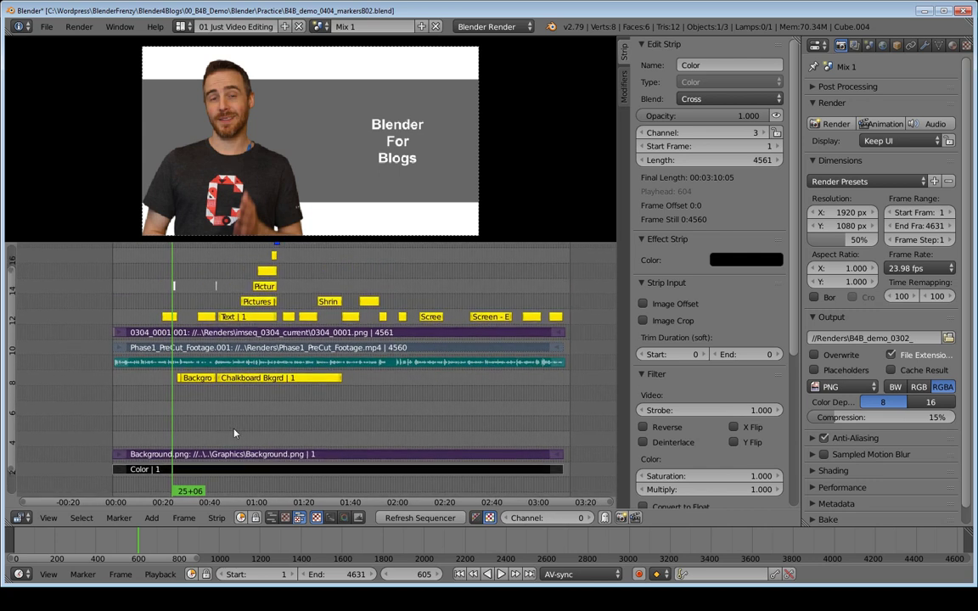
key("a")
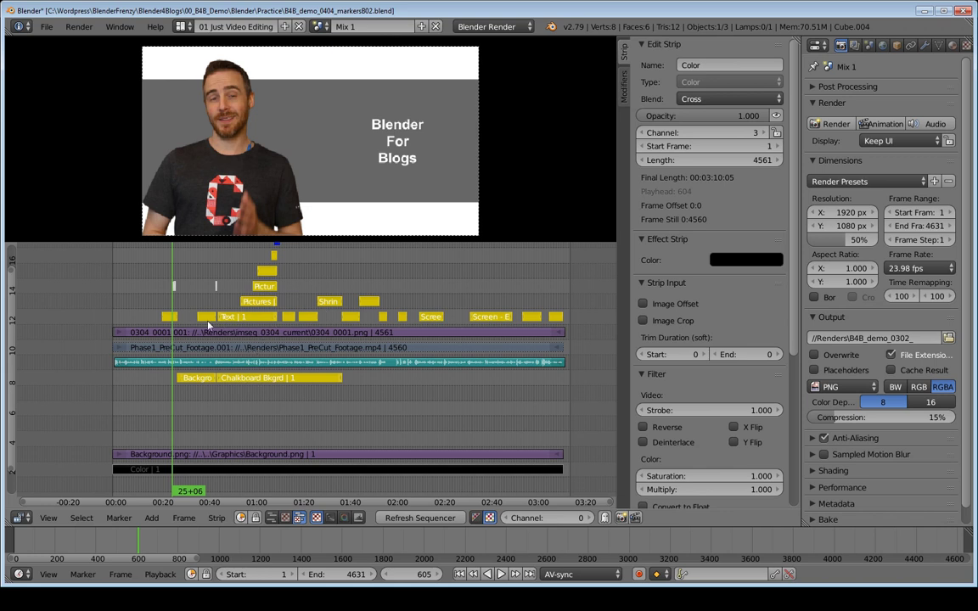
key("x")
left_click(255, 381)
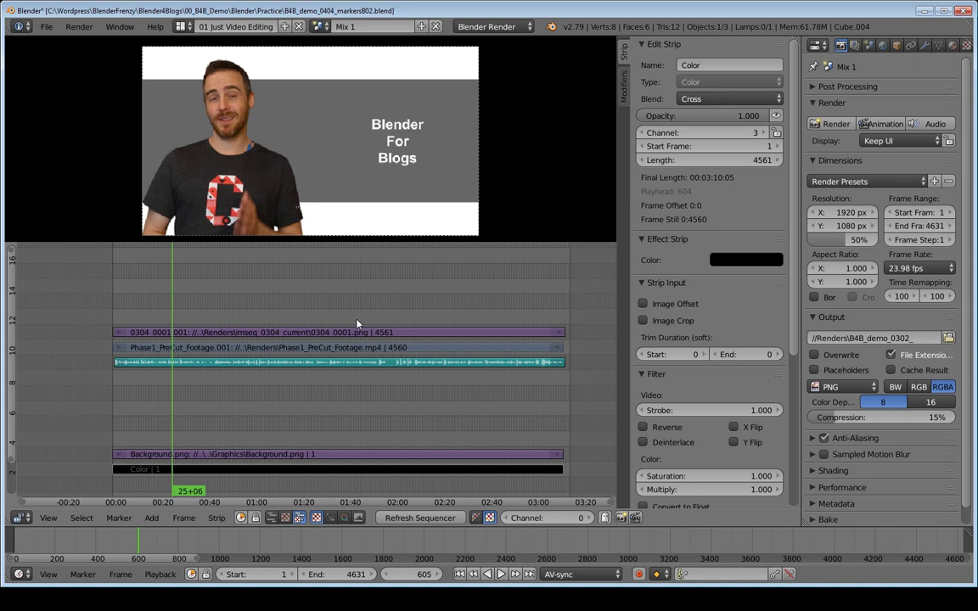
key("ctrl+z")
With all strips selected, take the 0304_0001.001 image strip and the Phase1_PreCut_Footage movie and sound strips out of the selection.
right_click(337, 453)
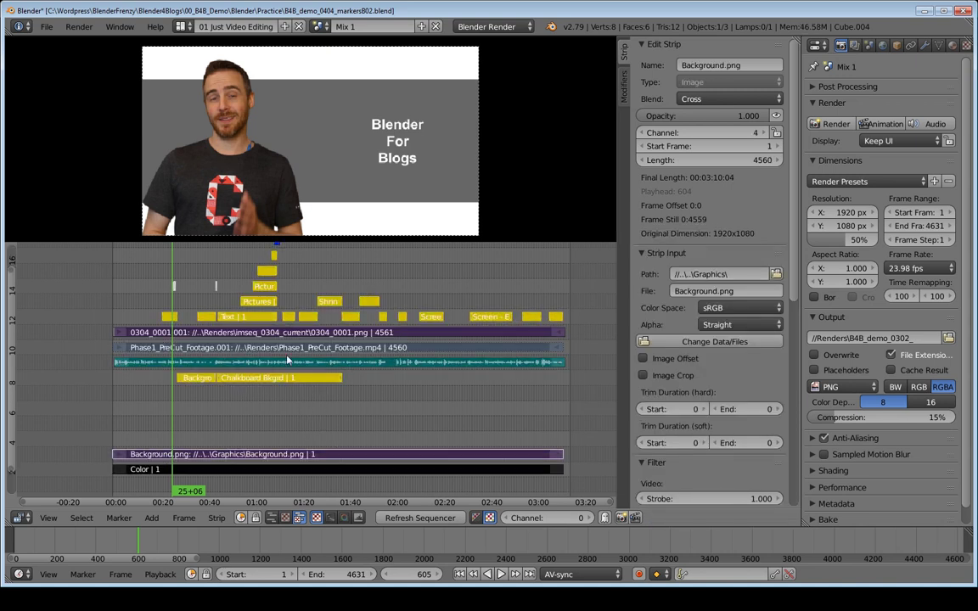
right_click(241, 334)
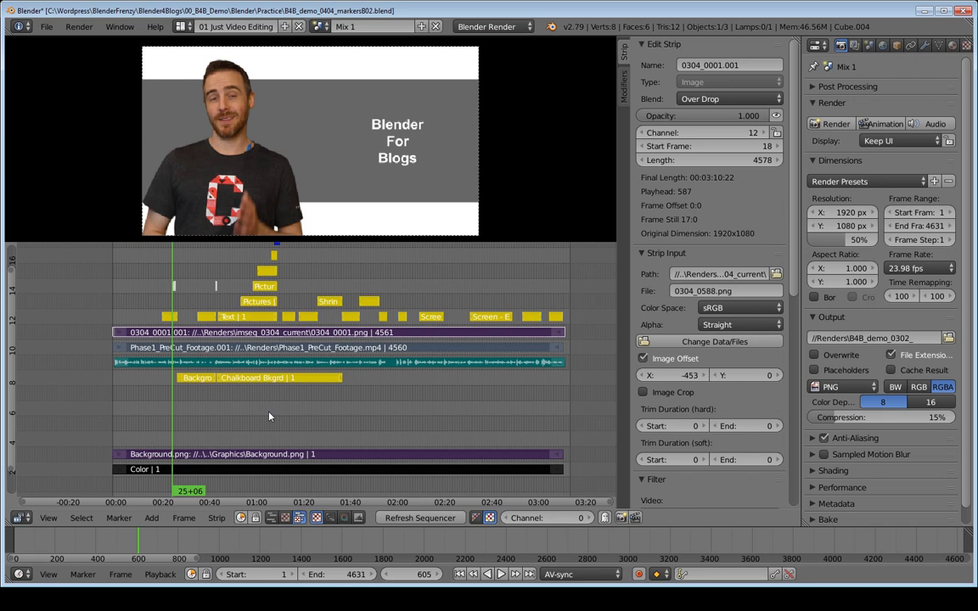
right_click(253, 337, "shift")
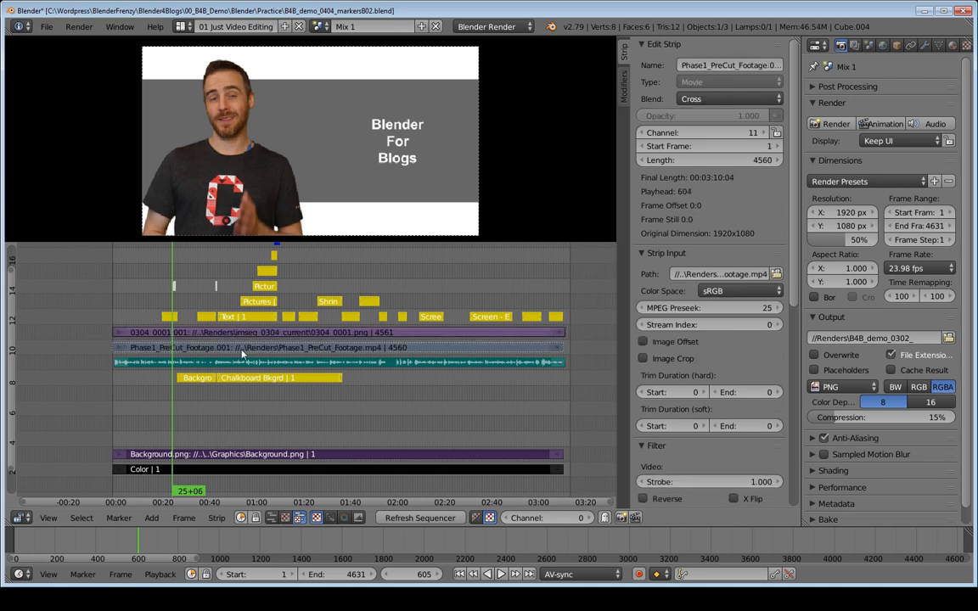
right_click(241, 363)
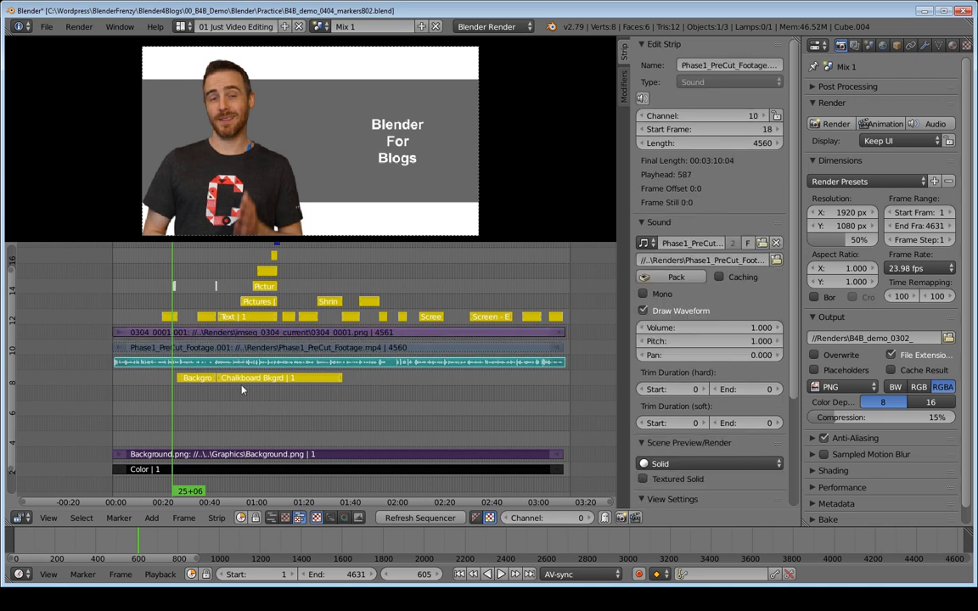
Alternate the active strip between the Background.png strip on channel 4 and the black Color strip on channel 3.
right_click(252, 456)
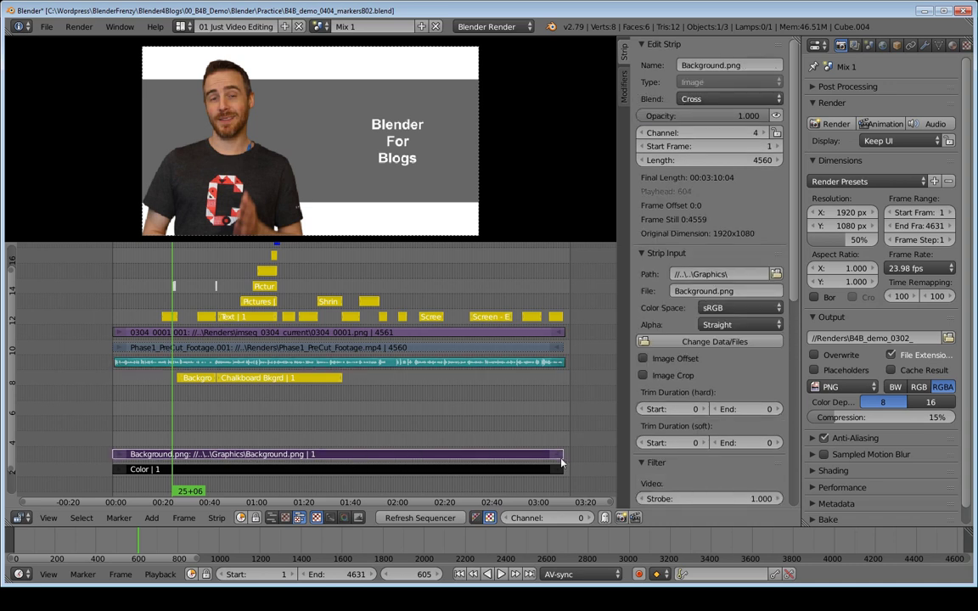
right_click(414, 469)
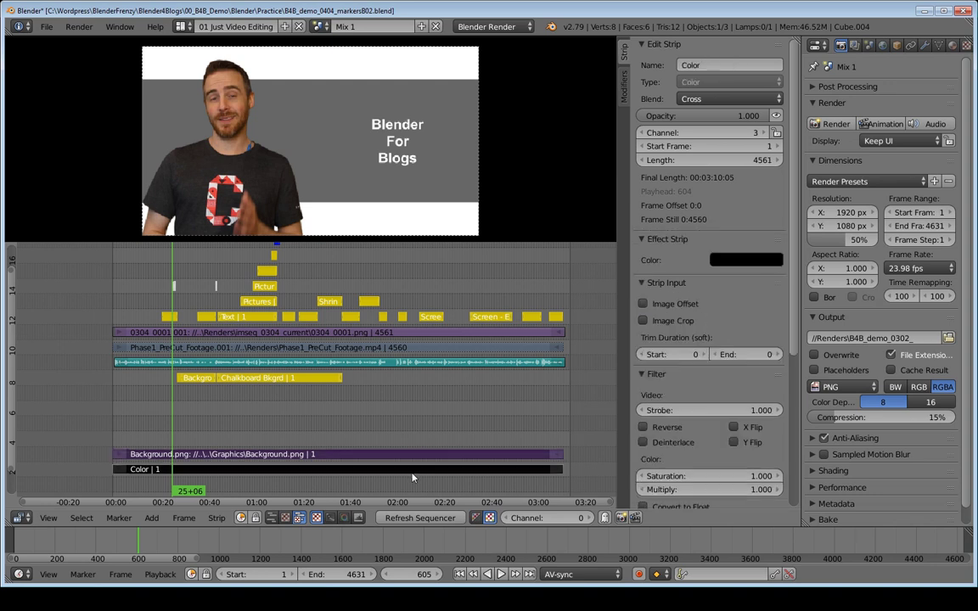
right_click(415, 456)
right_click(406, 471)
right_click(408, 456)
right_click(409, 470)
right_click(411, 456)
right_click(410, 469)
right_click(408, 456)
right_click(406, 469)
right_click(404, 456)
right_click(403, 469)
right_click(402, 456)
right_click(401, 469)
right_click(400, 456)
right_click(399, 470)
right_click(402, 456)
right_click(406, 471)
right_click(459, 456)
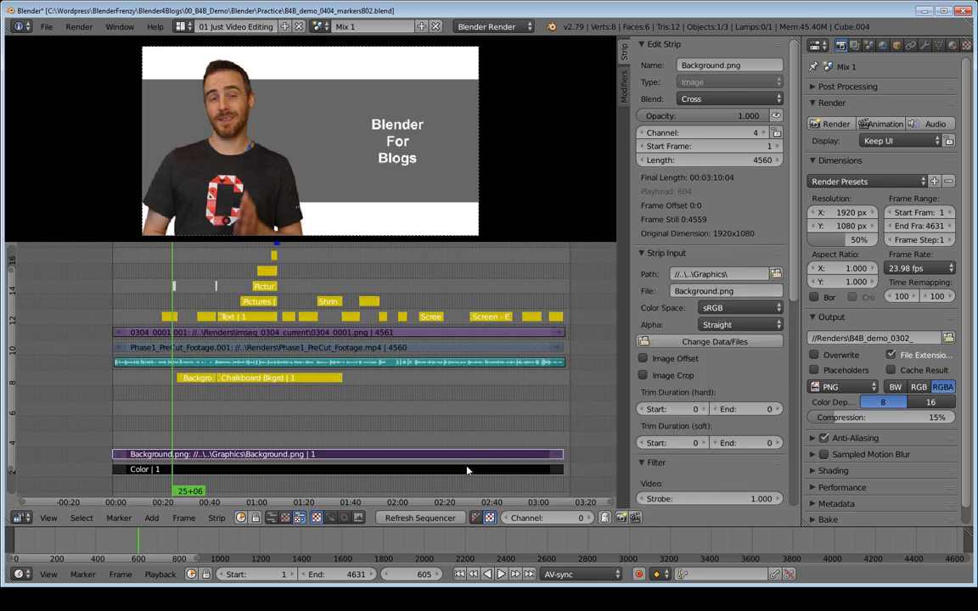
right_click(466, 470)
right_click(469, 456)
right_click(467, 470)
right_click(463, 456)
Take the Background.png and black Color strips out of the selection, and delete the selected label strips from Mix 1.
key("a")
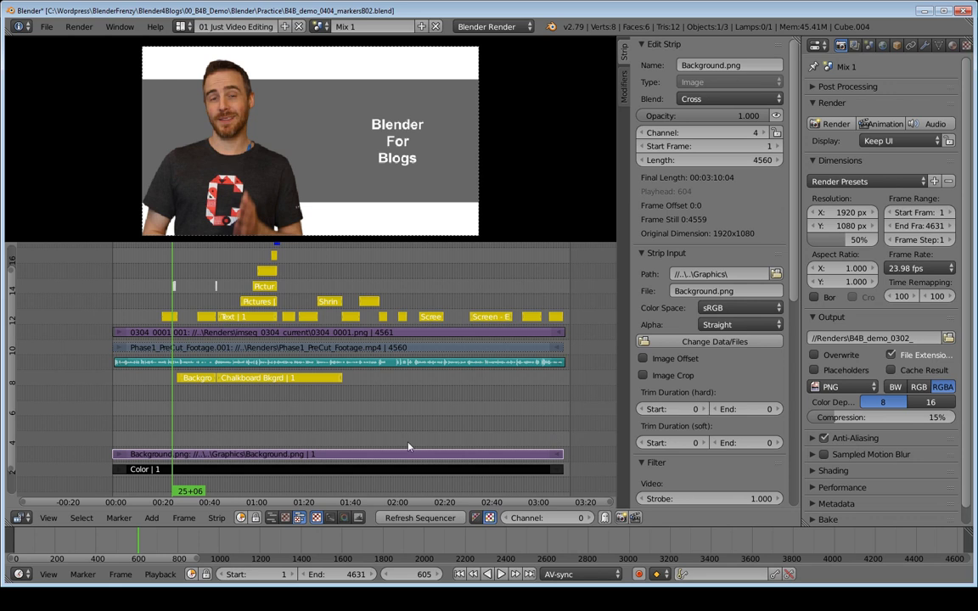
right_click(437, 469)
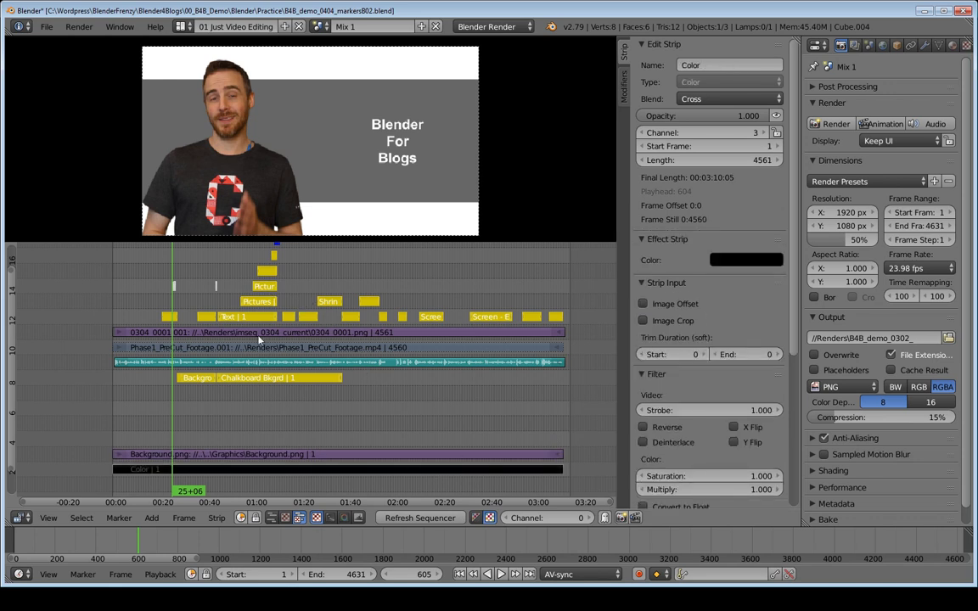
key("x")
left_click(379, 396)
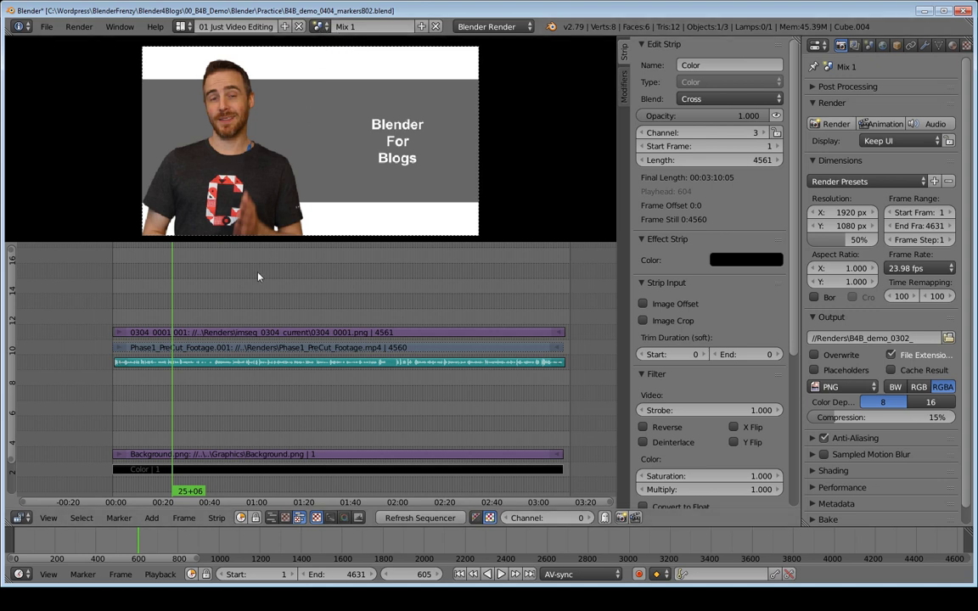
Switch to the Markings scene to check its label strips, and return to the Mix 1 scene.
middle_click_drag(227, 325, 236, 343)
scroll(170, 336, "up", 1)
scroll(247, 347, "down", 1)
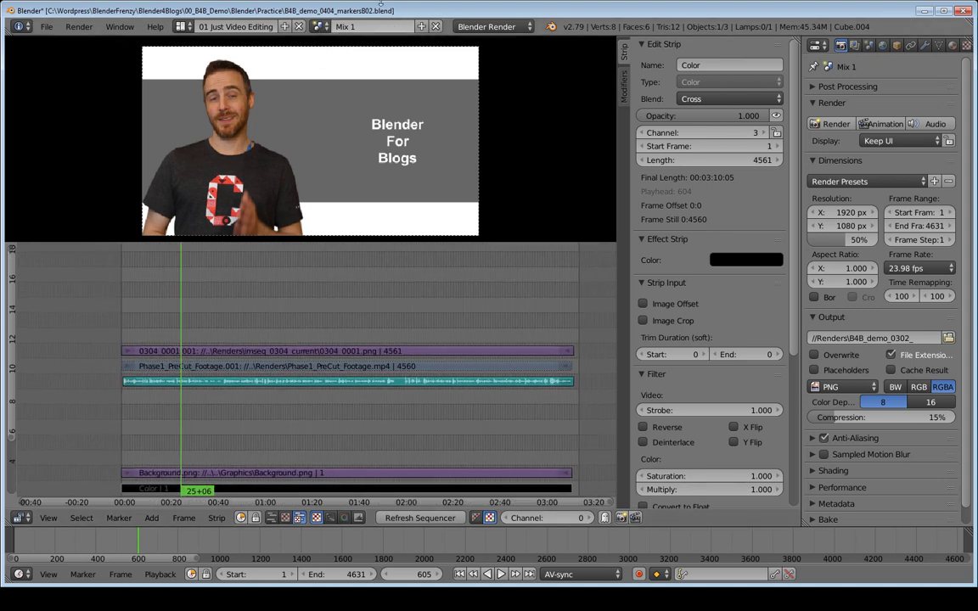
left_click(322, 26)
left_click(391, 85)
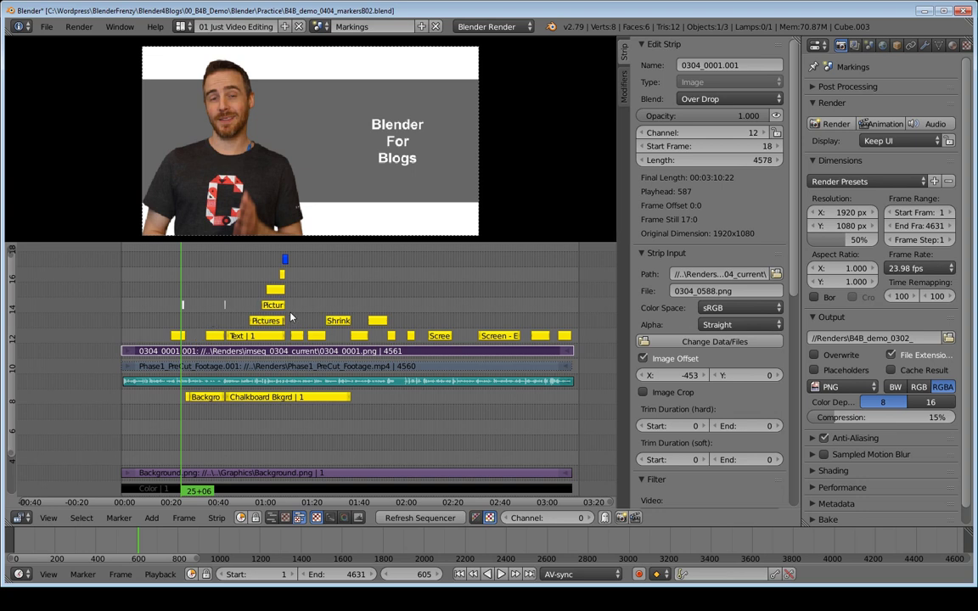
left_click(260, 293)
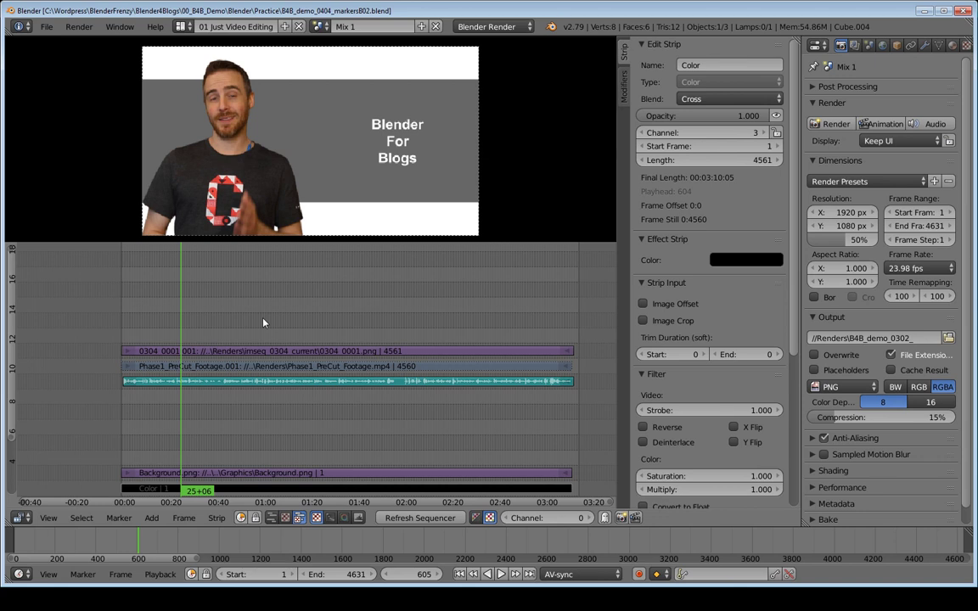
Save the project in the Practice folder under the new file name B4B_demo_0501.blend.
key("ctrl+shift+s")
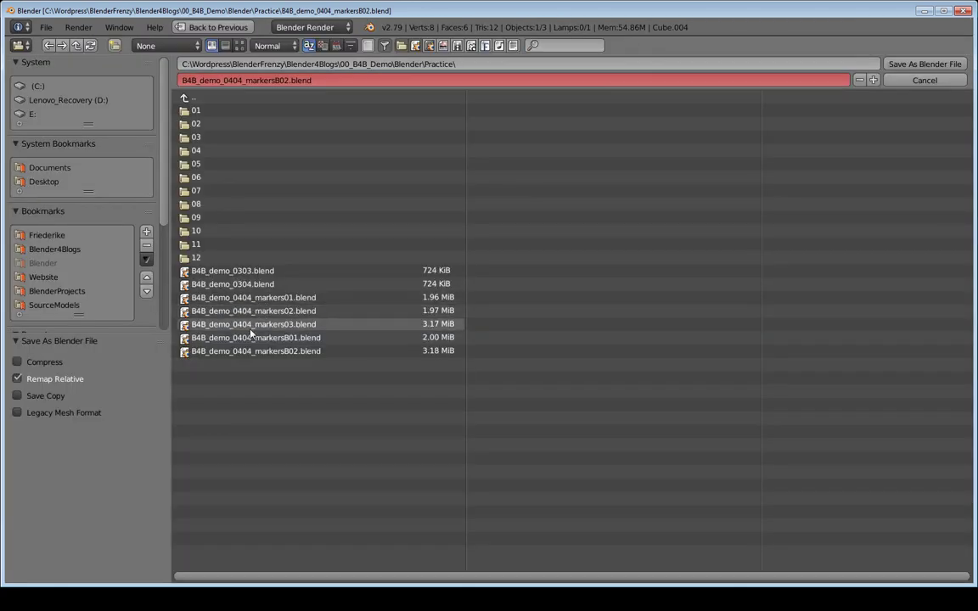
left_click(284, 82)
left_click_drag(318, 83, 230, 82)
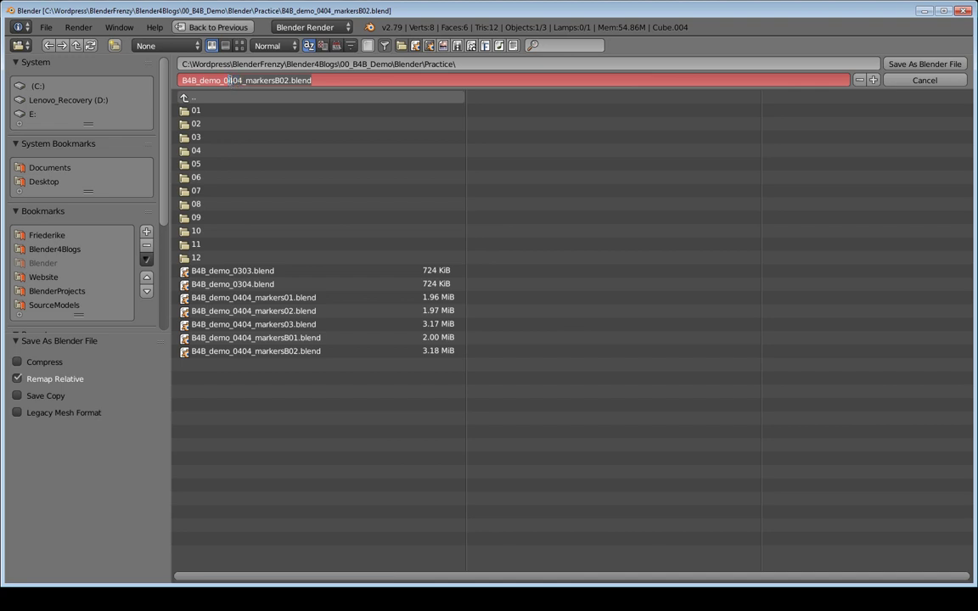
type("04")
key("BackSpace")
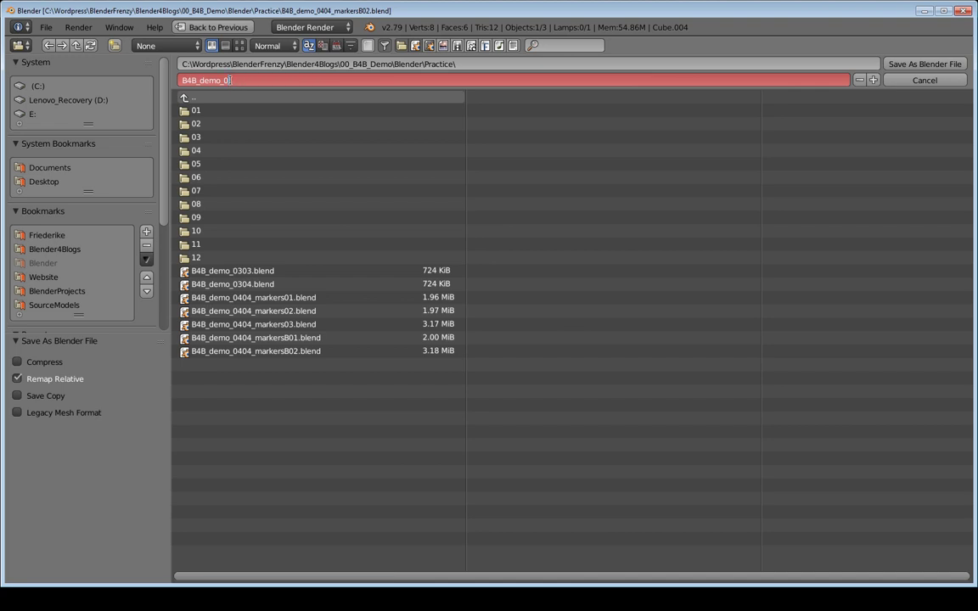
type("0")
key("Return")
key("Return")
Save the project again as the next numbered version, B4B_demo_0502.blend.
key("ctrl+shift+s")
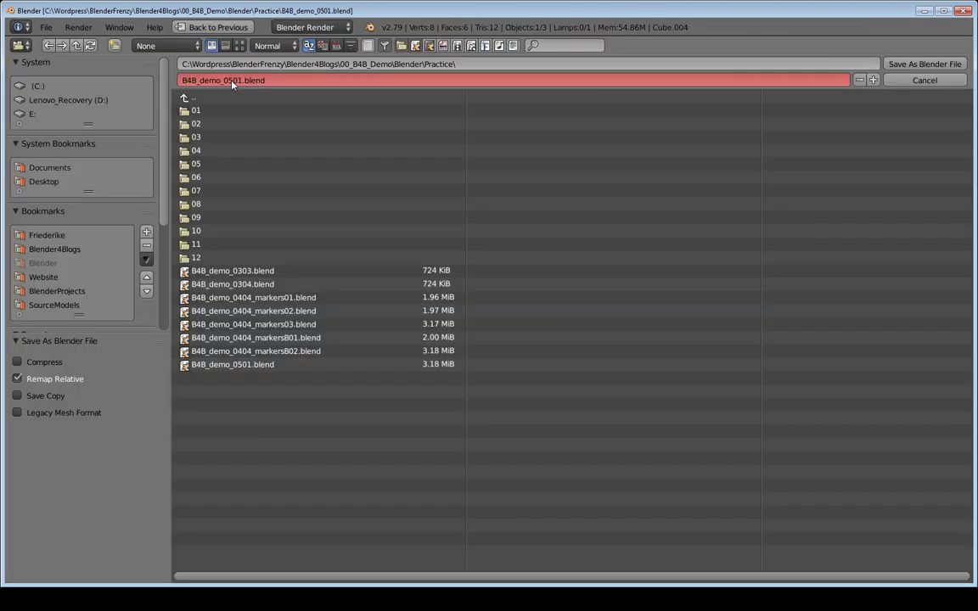
key("KP_Add")
key("Return")
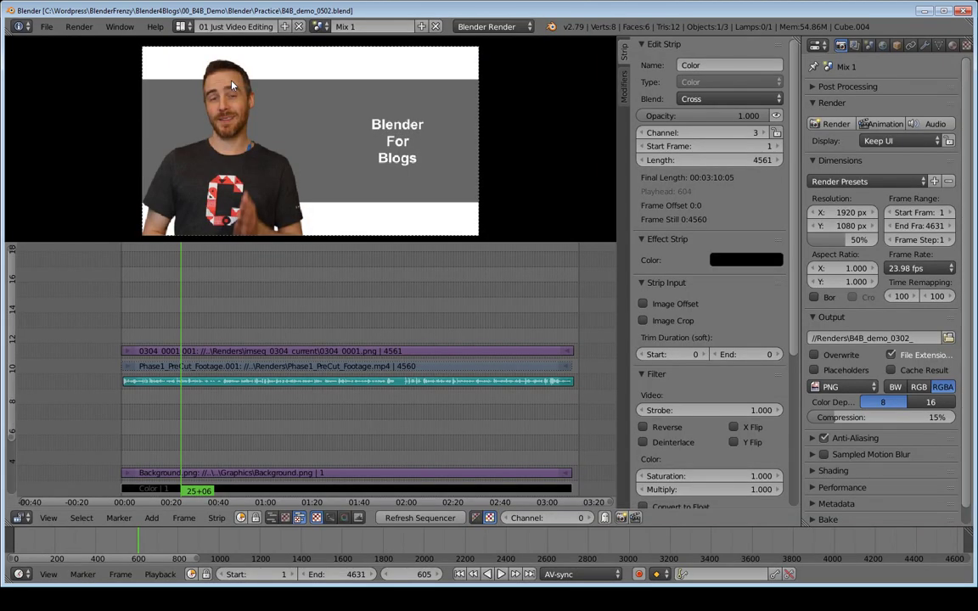